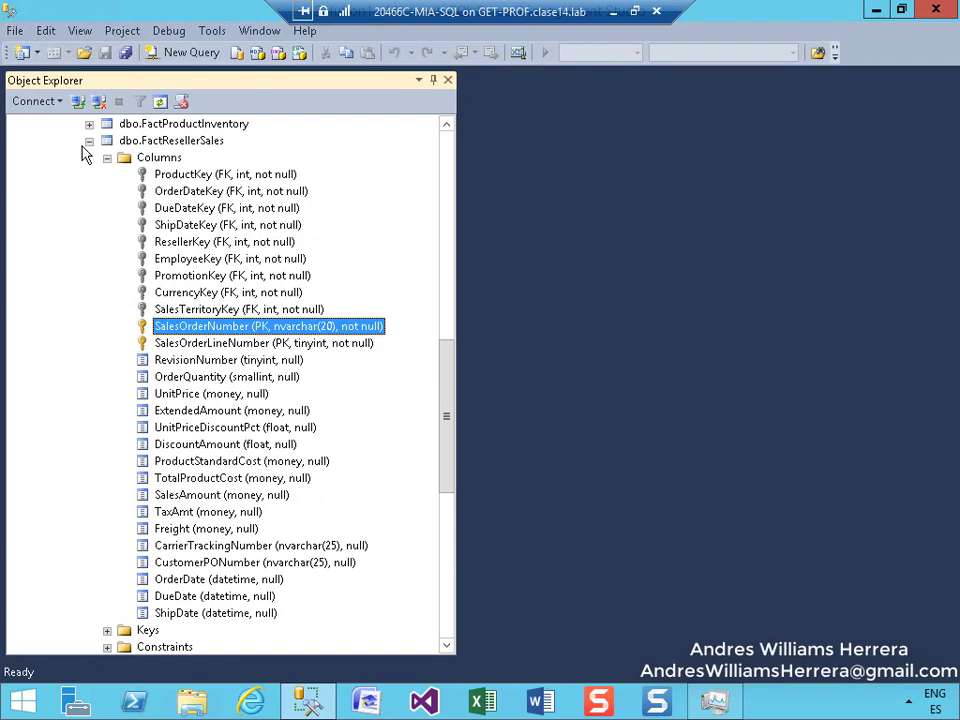
Step: Collapse the dbo.FactResellerSales table and review the dimension and fact tables listed in the database
{"action": "left_click", "coordinate": [89, 141]}
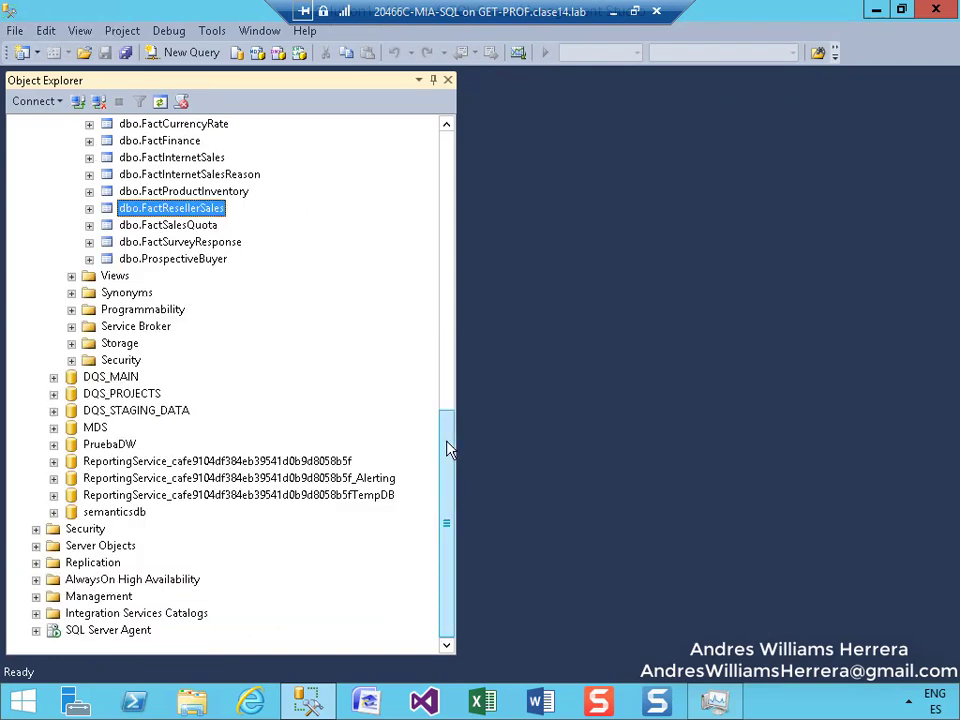
{"action": "left_click_drag", "start_coordinate": [446, 446], "coordinate": [440, 303]}
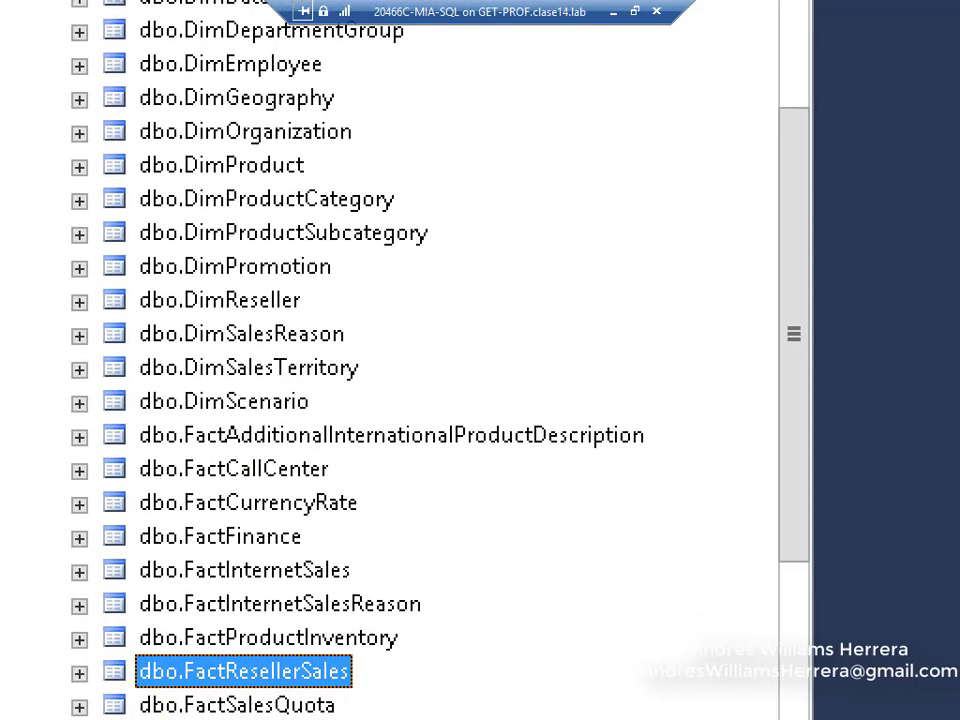
{"action": "mouse_move", "coordinate": [60, 422]}
{"action": "left_mouse_down"}
{"action": "mouse_move", "coordinate": [111, 544]}
{"action": "mouse_move", "coordinate": [337, 637]}
{"action": "mouse_move", "coordinate": [523, 677]}
{"action": "mouse_move", "coordinate": [615, 678]}
{"action": "left_mouse_up"}
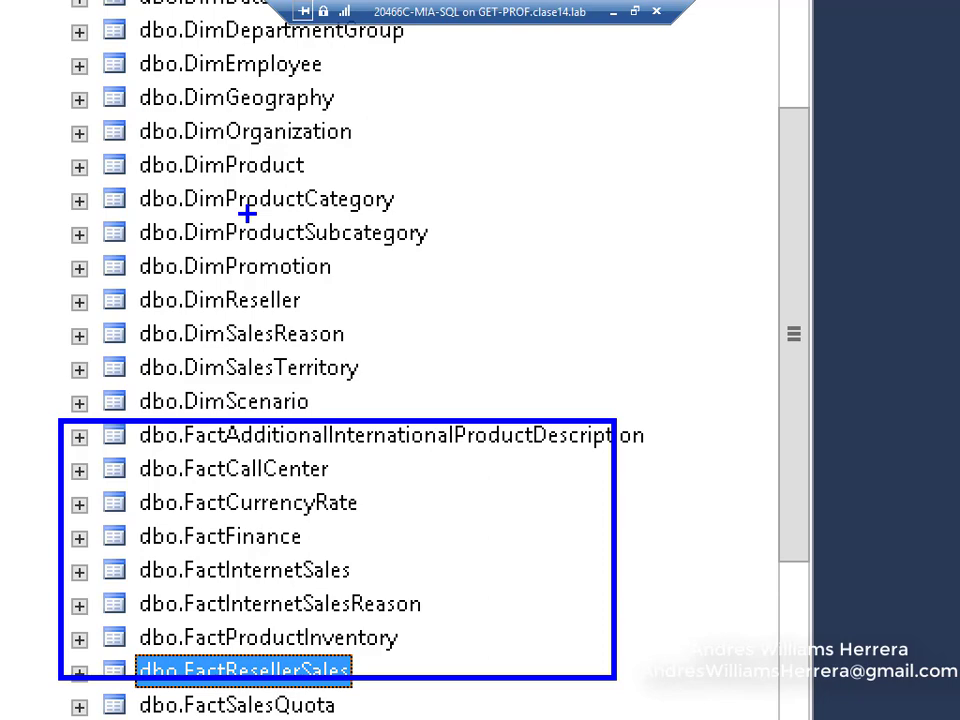
{"action": "key", "text": "Escape"}
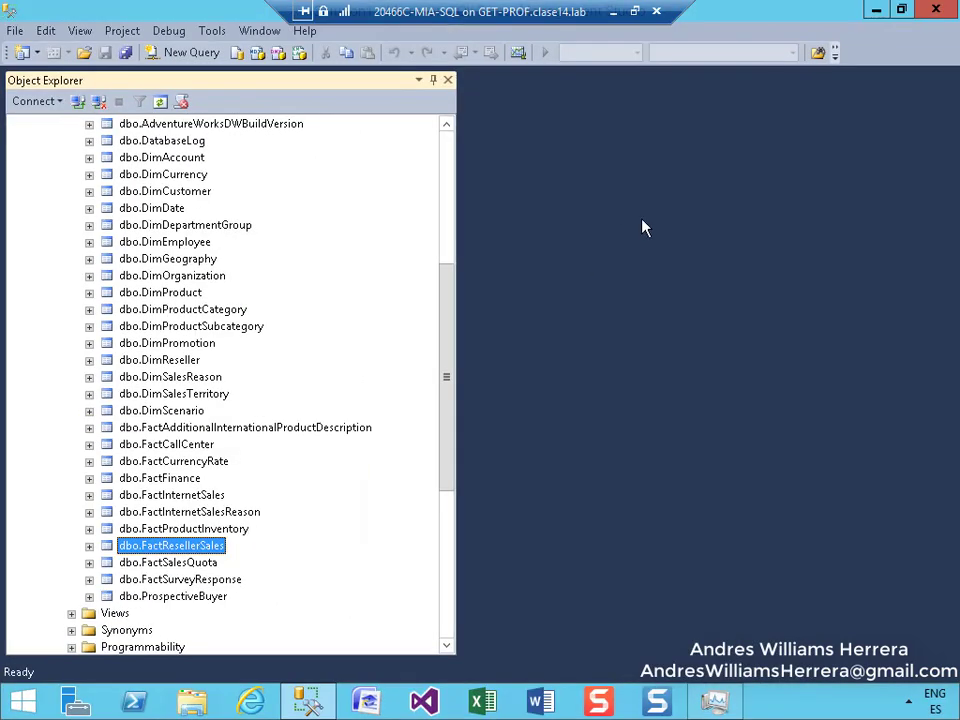
Step: Close SQL Server Management Studio and open Visual Studio with its Output pane closed
{"action": "left_click", "coordinate": [935, 12]}
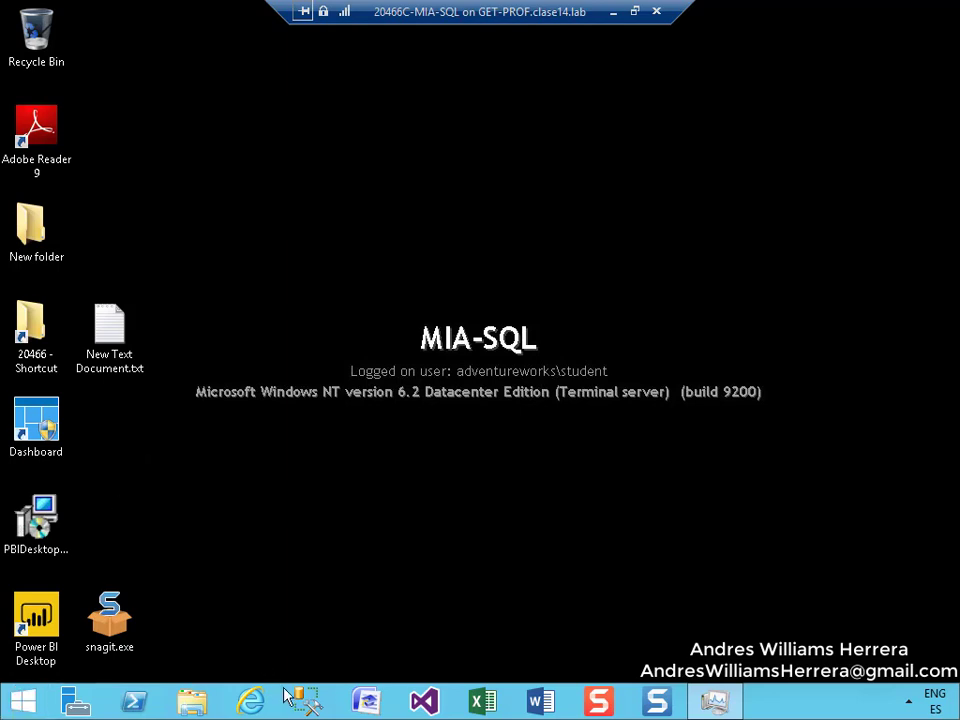
{"action": "left_click", "coordinate": [426, 704]}
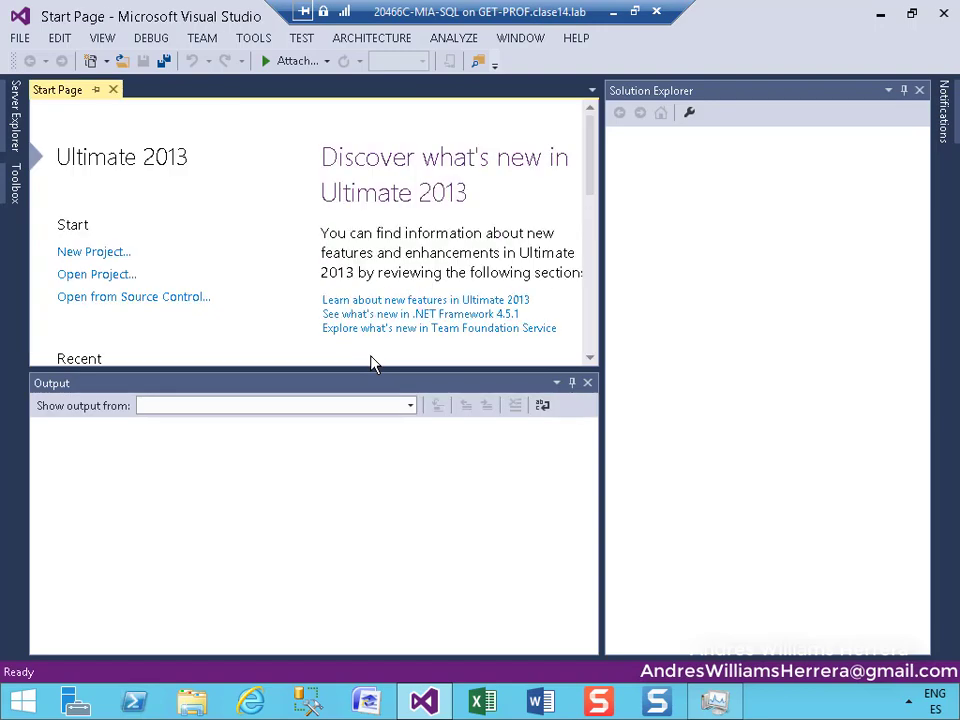
{"action": "left_click", "coordinate": [587, 382]}
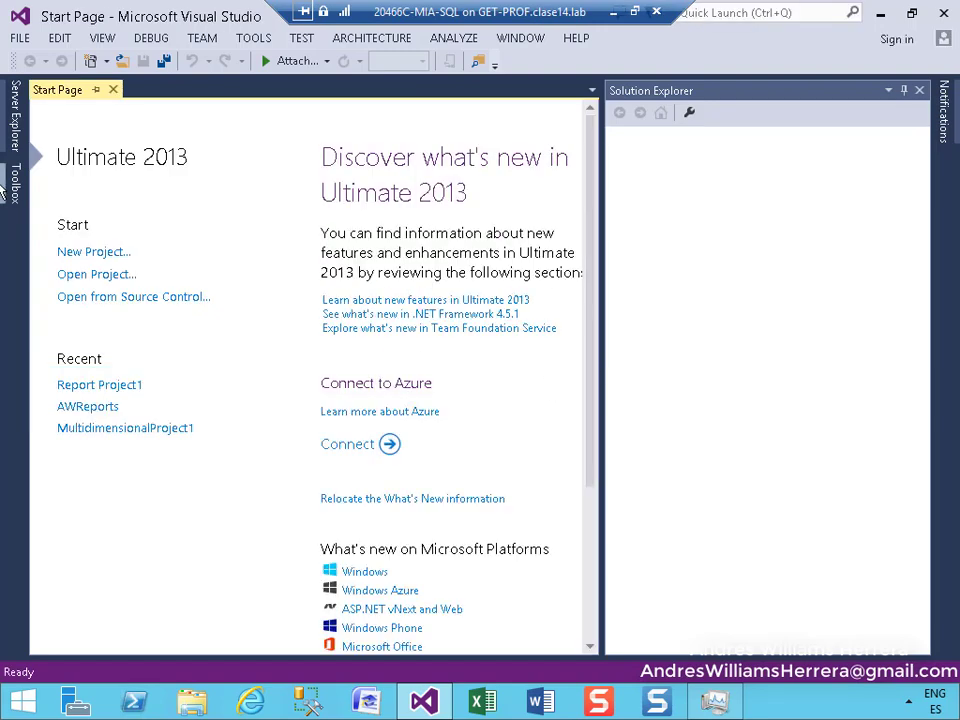
Step: Start a new project based on the Analysis Services Multidimensional template from the Business Intelligence templates
{"action": "left_click", "coordinate": [16, 40]}
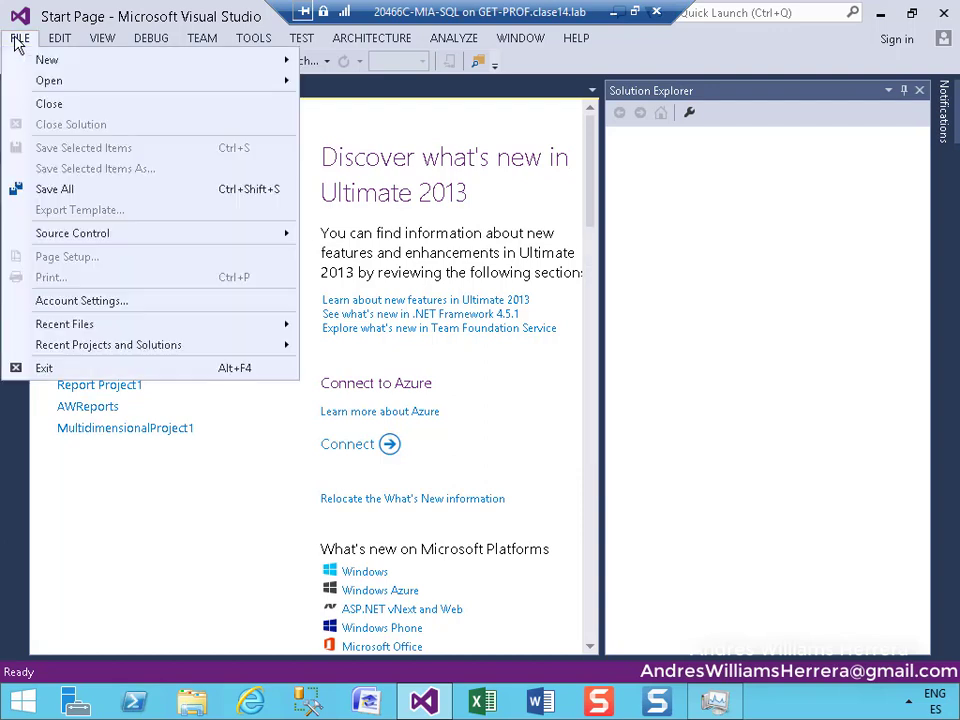
{"action": "mouse_move", "coordinate": [32, 66]}
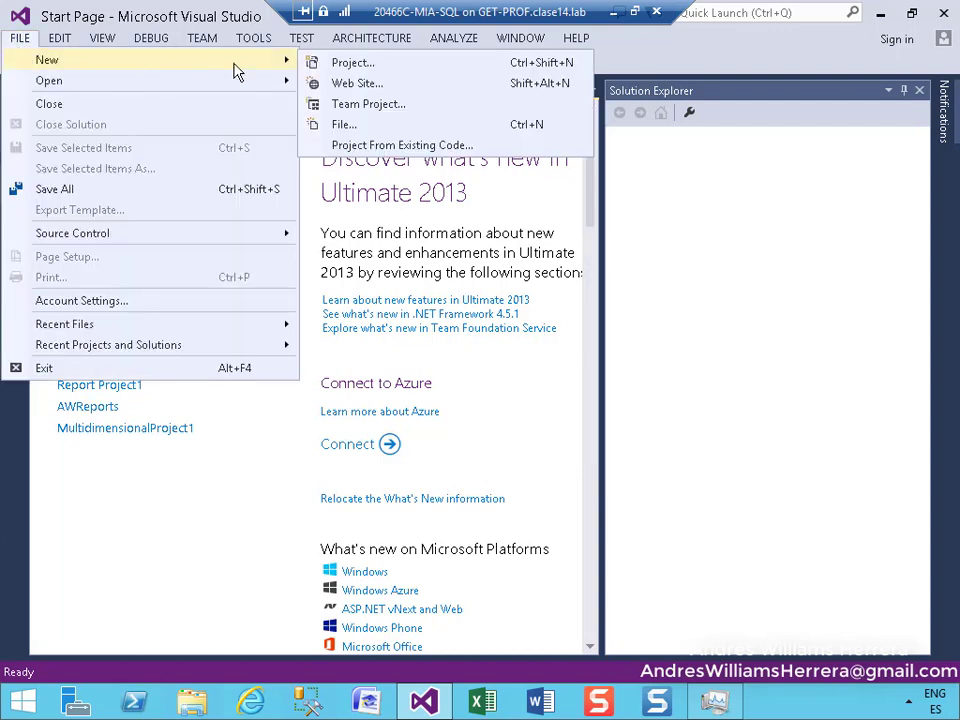
{"action": "left_click", "coordinate": [331, 68]}
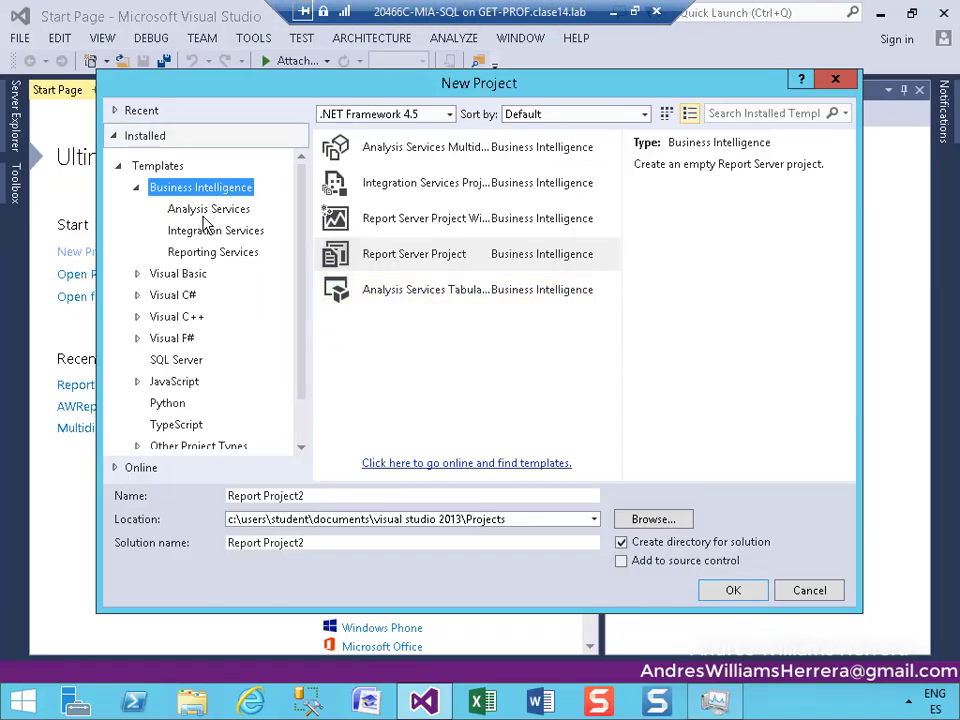
{"action": "left_click", "coordinate": [210, 214]}
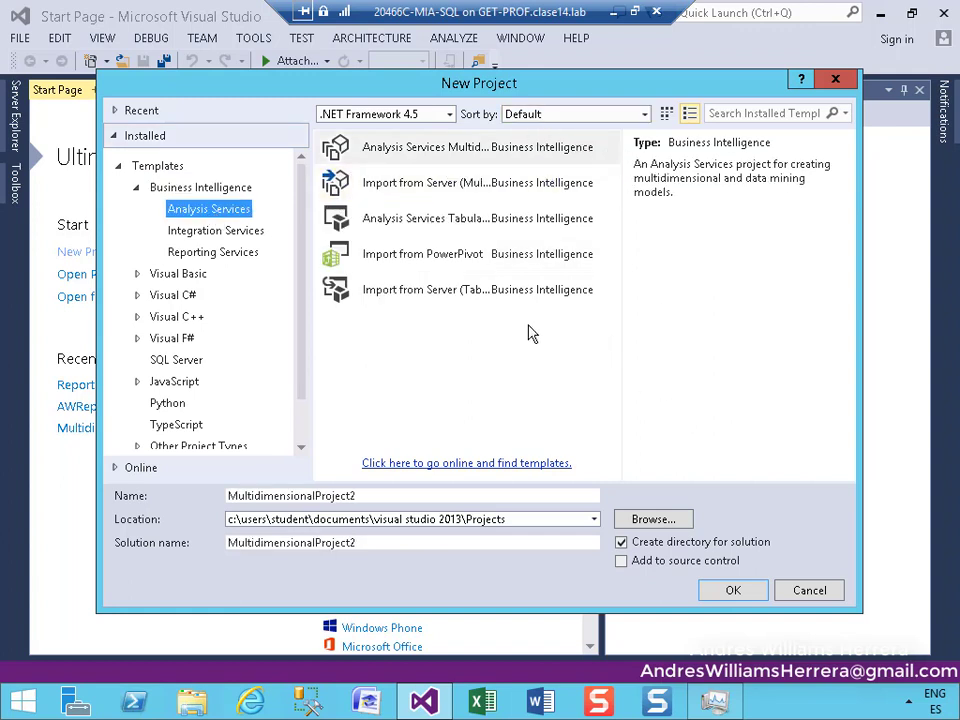
{"action": "left_click", "coordinate": [666, 115]}
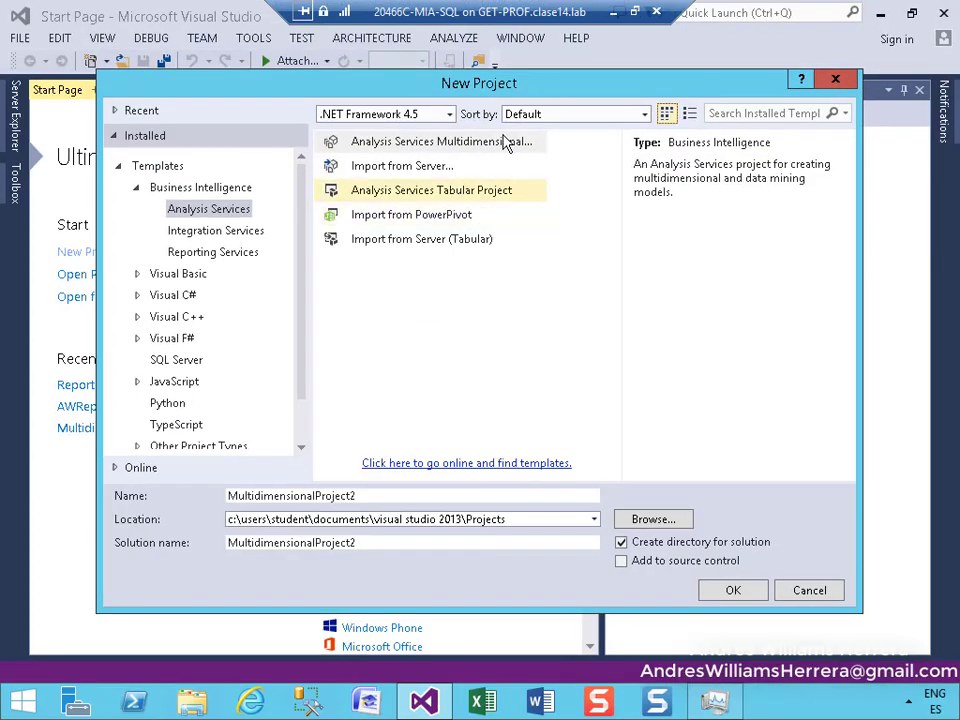
{"action": "left_click", "coordinate": [403, 214]}
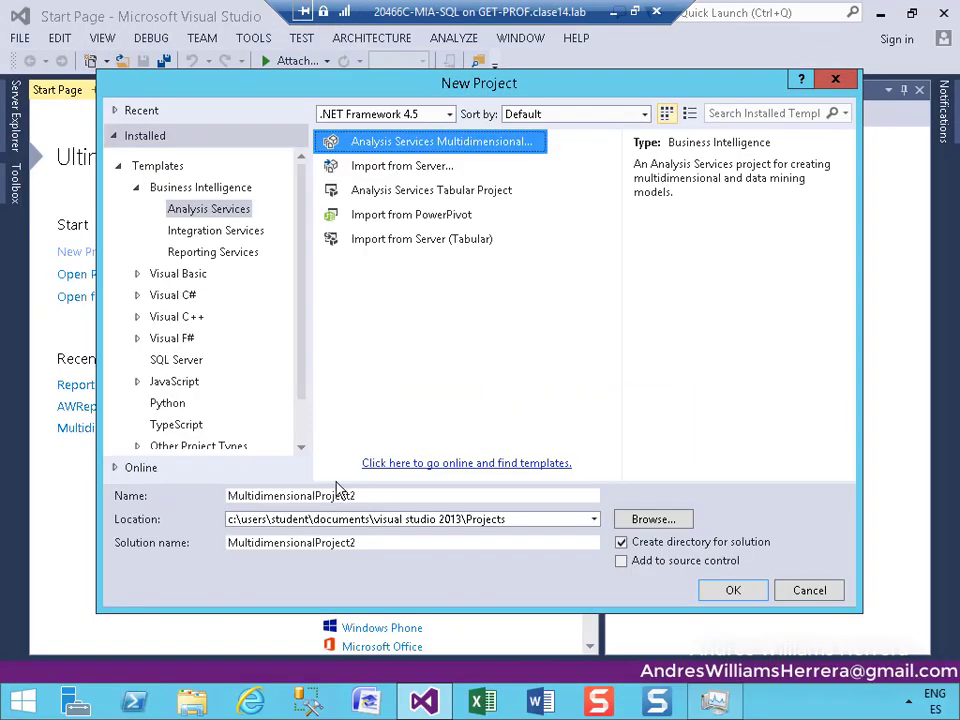
Step: Name the new project ProyectoEjemplo1 and set its location to D:\
{"action": "left_click", "coordinate": [385, 469]}
{"action": "left_click_drag", "start_coordinate": [370, 496], "coordinate": [199, 496]}
{"action": "type", "text": "Pro"}
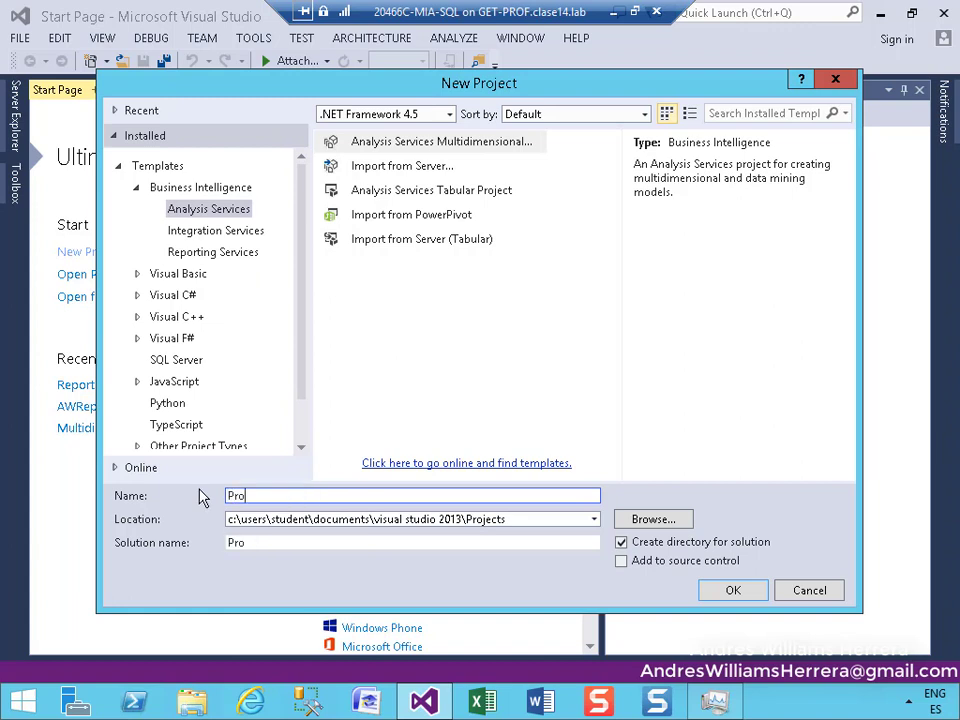
{"action": "type", "text": "yectoEjemplo1"}
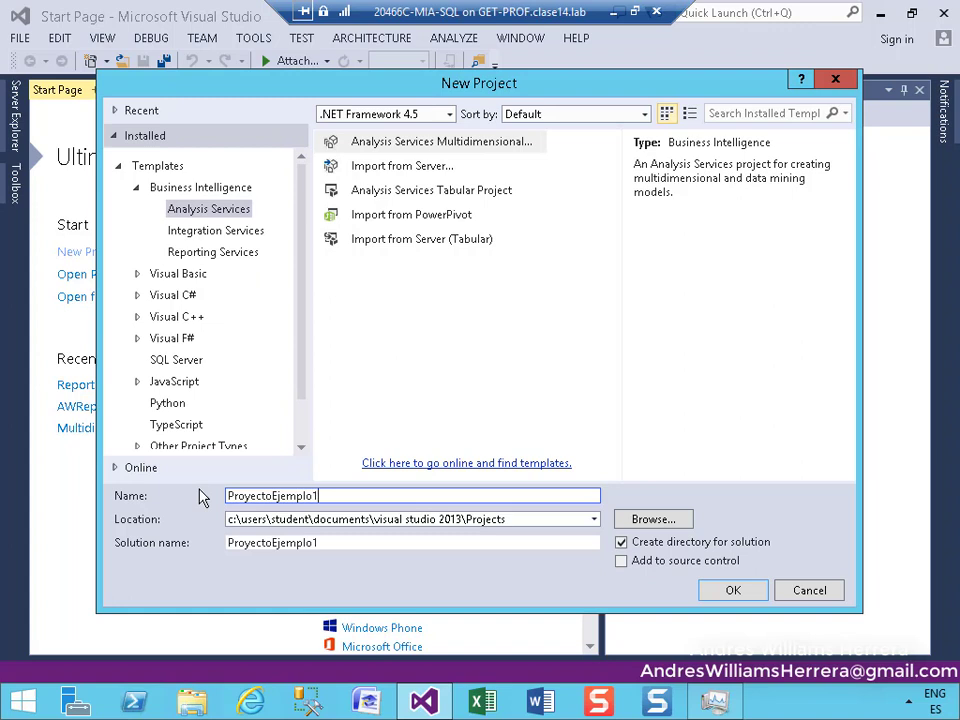
{"action": "left_click", "coordinate": [633, 522]}
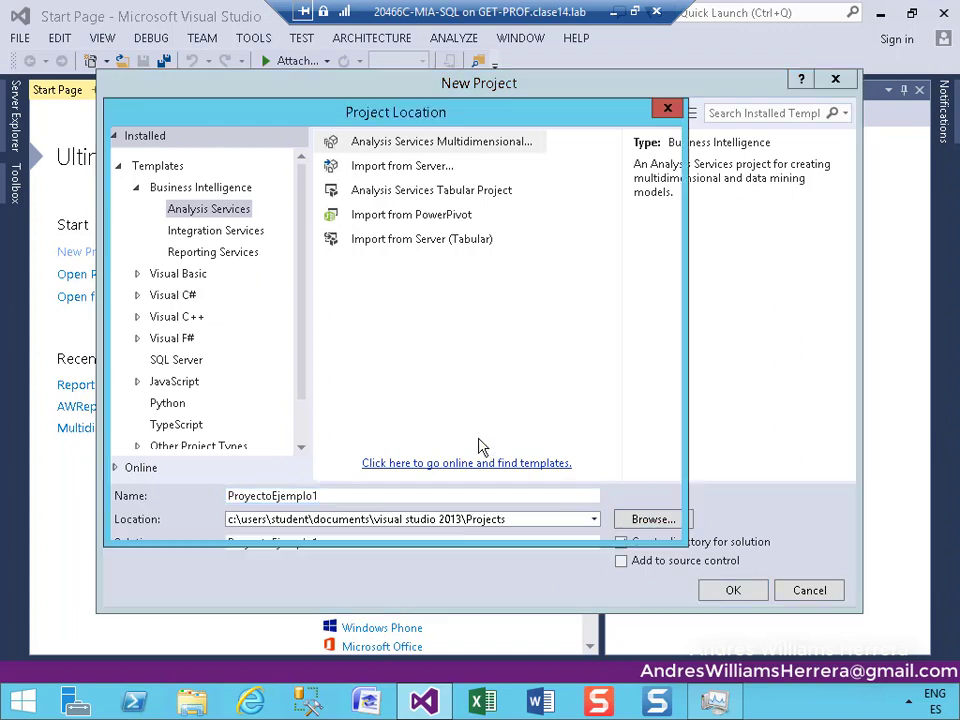
{"action": "scroll", "coordinate": [250, 352], "scroll_direction": "down", "scroll_amount": 3}
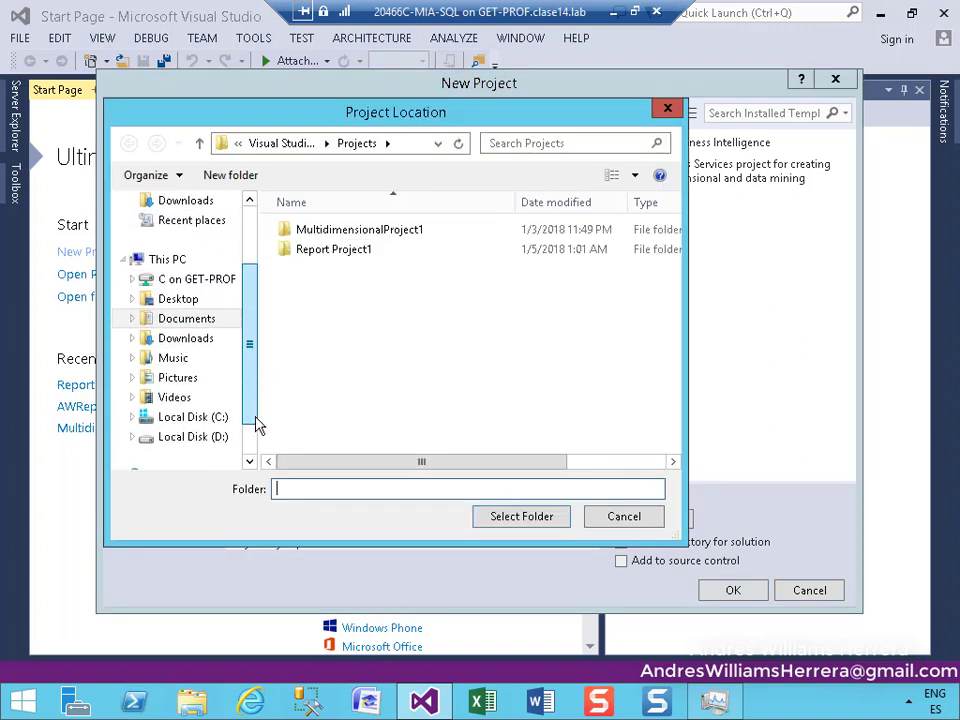
{"action": "left_click", "coordinate": [208, 402]}
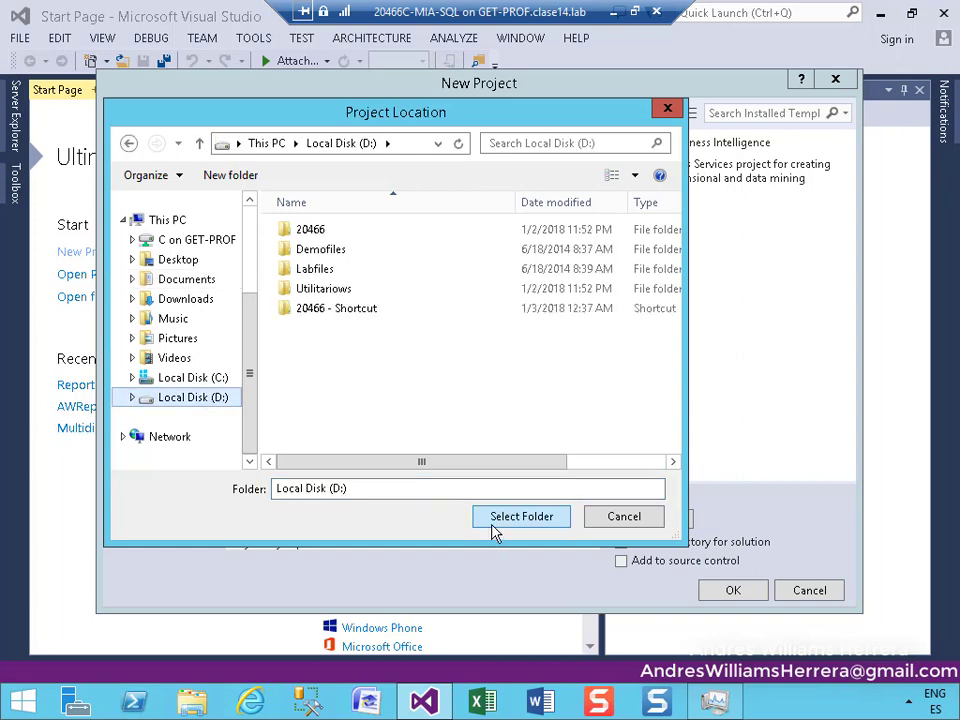
{"action": "left_click", "coordinate": [497, 522]}
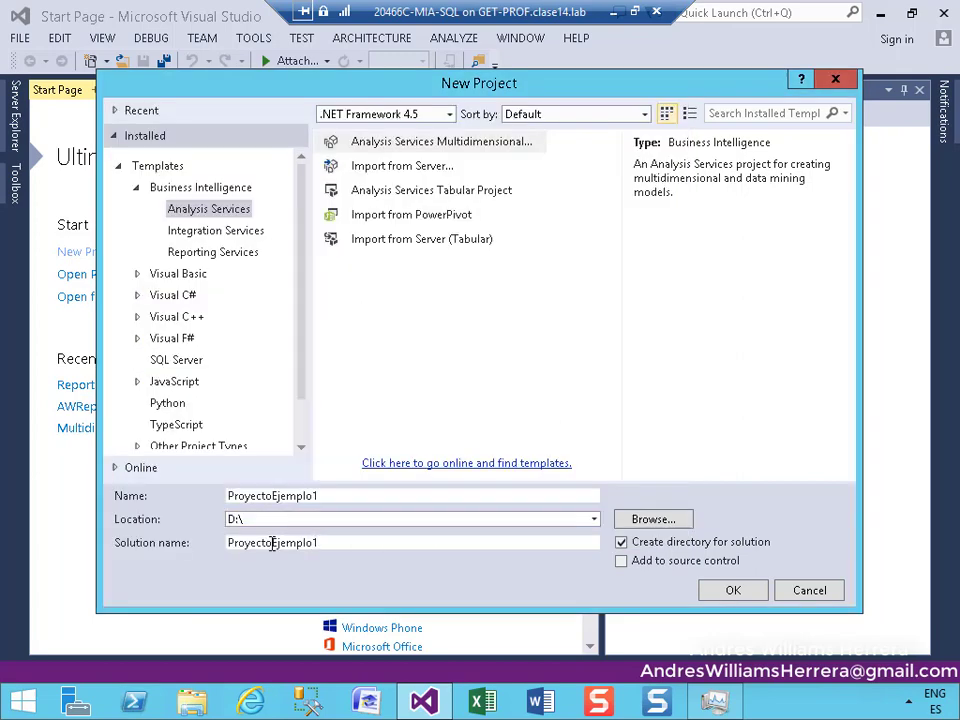
Step: Change the solution name to SolucionEjemplo1 and create the project
{"action": "left_click", "coordinate": [271, 542]}
{"action": "key", "text": "BackSpace"}
{"action": "key", "text": "BackSpace"}
{"action": "key", "text": "BackSpace"}
{"action": "key", "text": "BackSpace"}
{"action": "key", "text": "BackSpace"}
{"action": "key", "text": "BackSpace"}
{"action": "key", "text": "BackSpace"}
{"action": "key", "text": "BackSpace"}
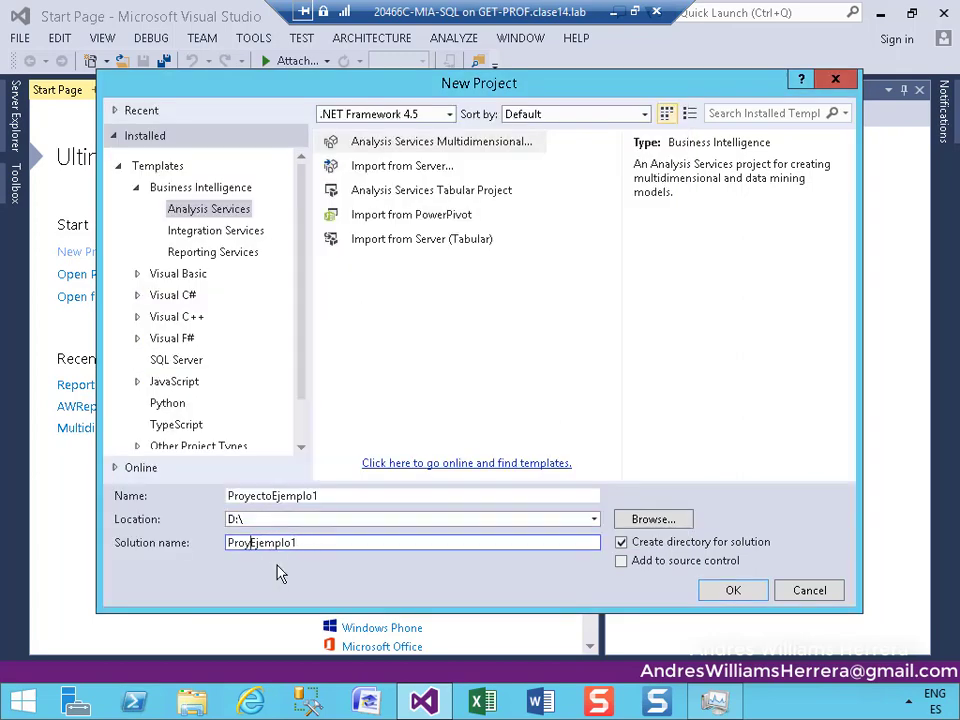
{"action": "type", "text": "Solucion"}
{"action": "key", "text": "Right"}
{"action": "key", "text": "Right"}
{"action": "key", "text": "Right"}
{"action": "key", "text": "Right"}
{"action": "key", "text": "Right"}
{"action": "key", "text": "Right"}
{"action": "key", "text": "Right"}
{"action": "key", "text": "Right"}
{"action": "left_click", "coordinate": [731, 589]}
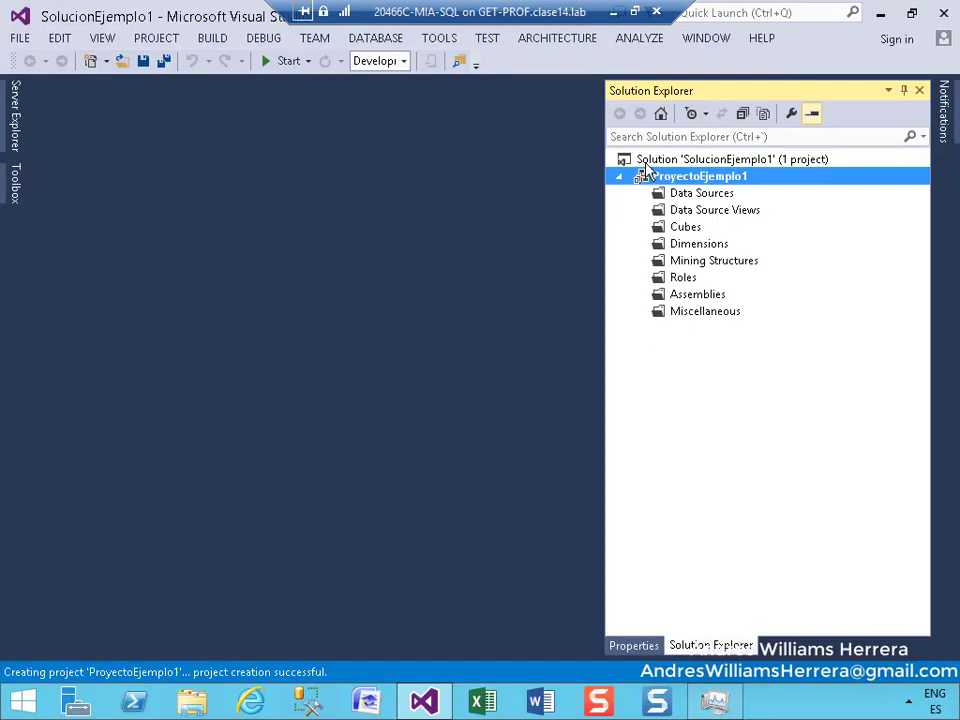
Step: Start a new data source for the project and delete the existing LocalHost.AdventureWorksDW connection
{"action": "left_click", "coordinate": [681, 197]}
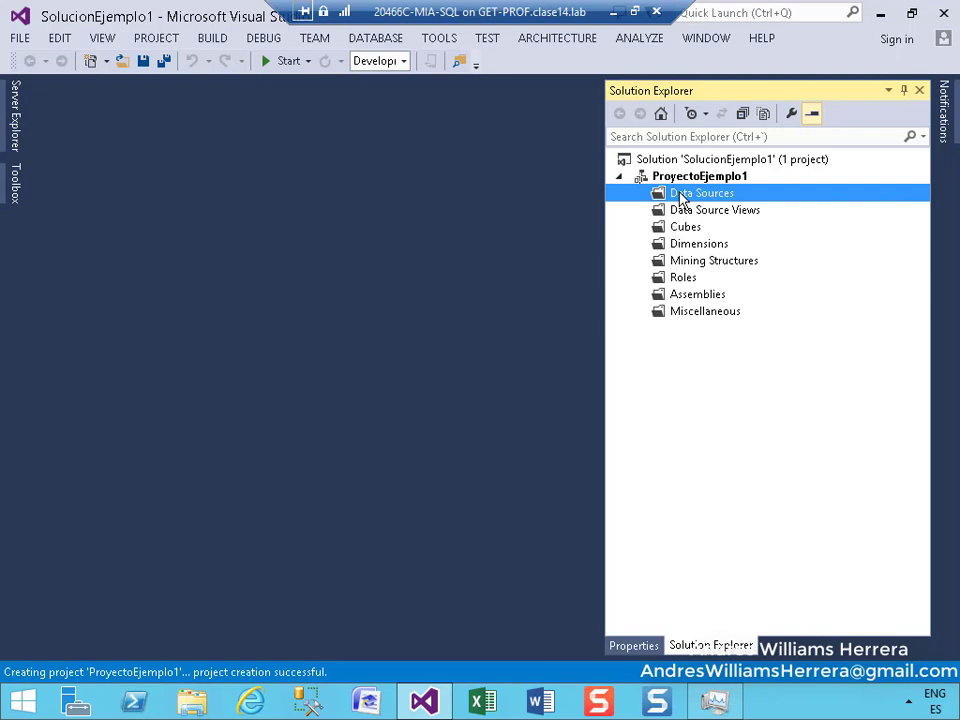
{"action": "right_click", "coordinate": [681, 198]}
{"action": "left_click", "coordinate": [740, 207]}
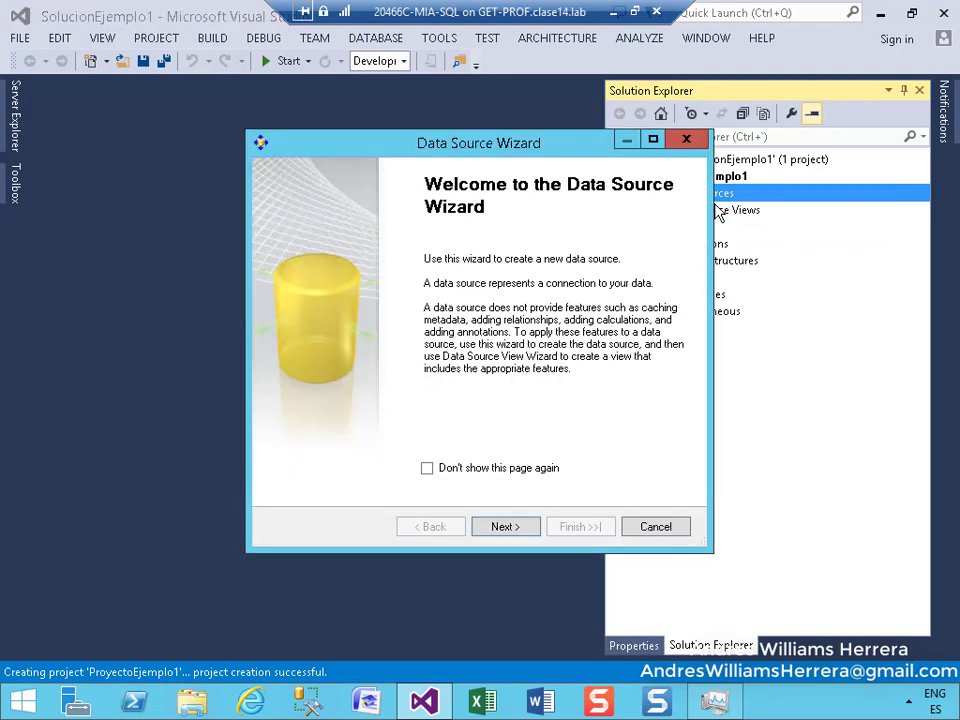
{"action": "left_click", "coordinate": [521, 530]}
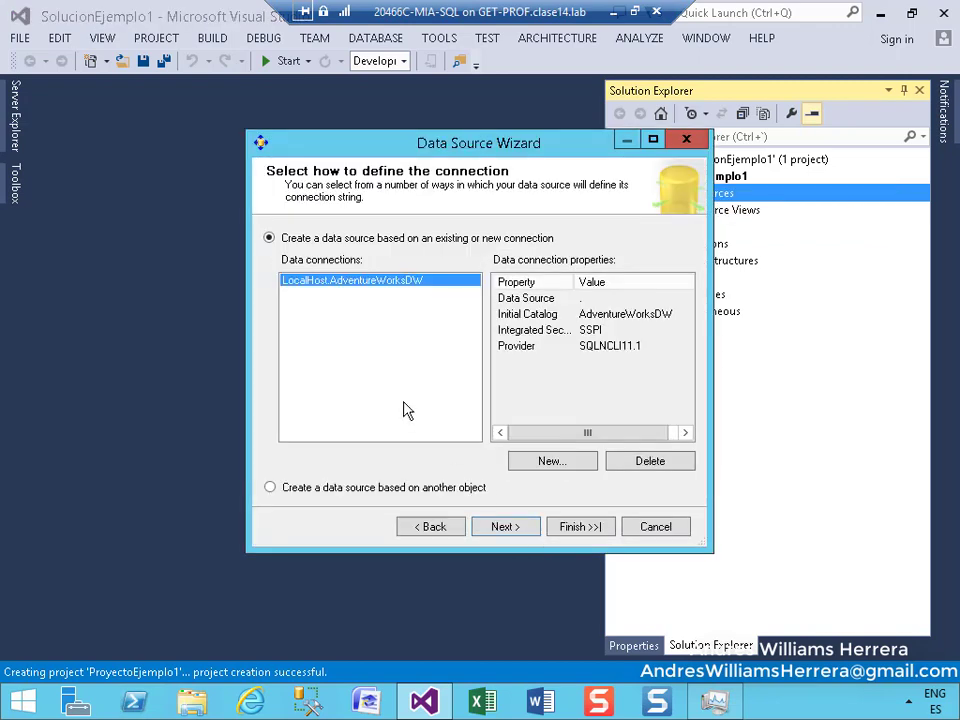
{"action": "left_click", "coordinate": [633, 467]}
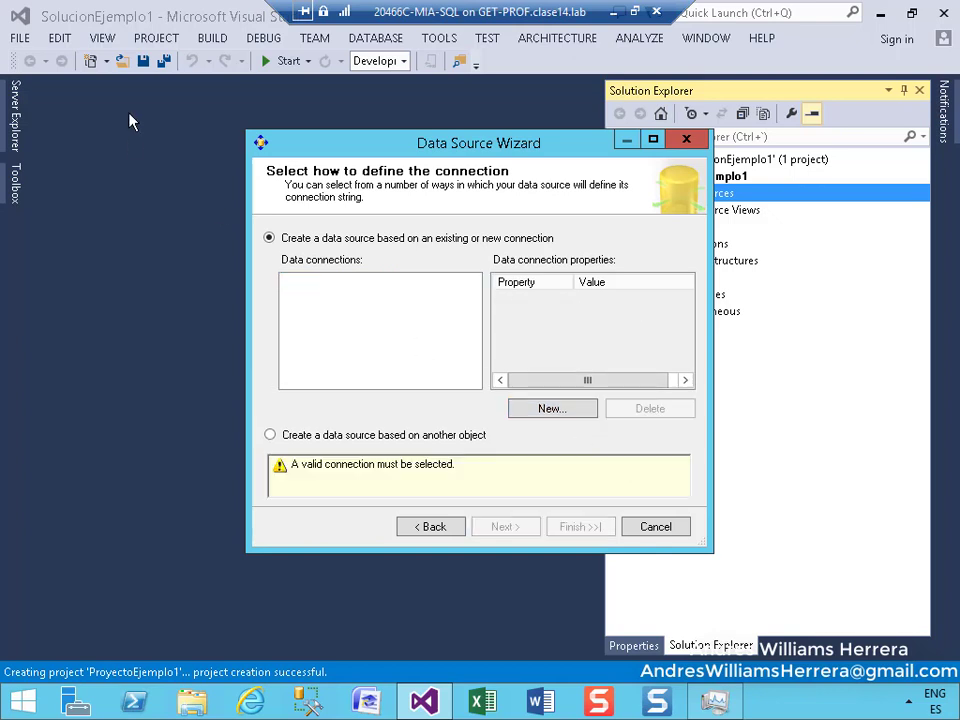
Step: Define a new data connection to the AdventureWorksDW database on server mia-sql and test it
{"action": "left_click", "coordinate": [553, 416]}
{"action": "left_click", "coordinate": [328, 171]}
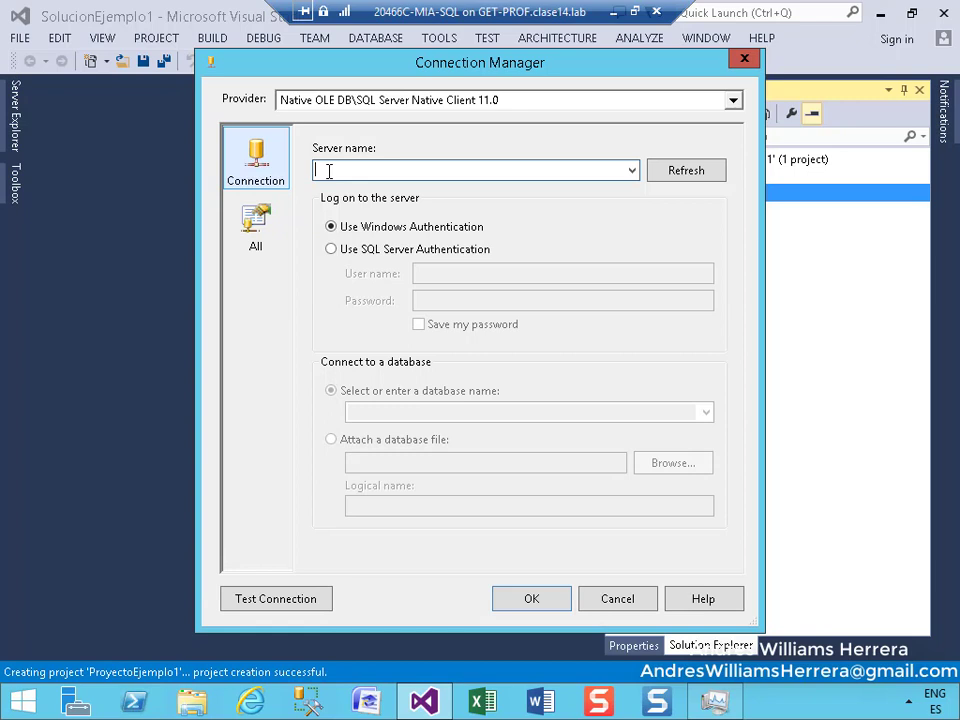
{"action": "type", "text": "mia-sql"}
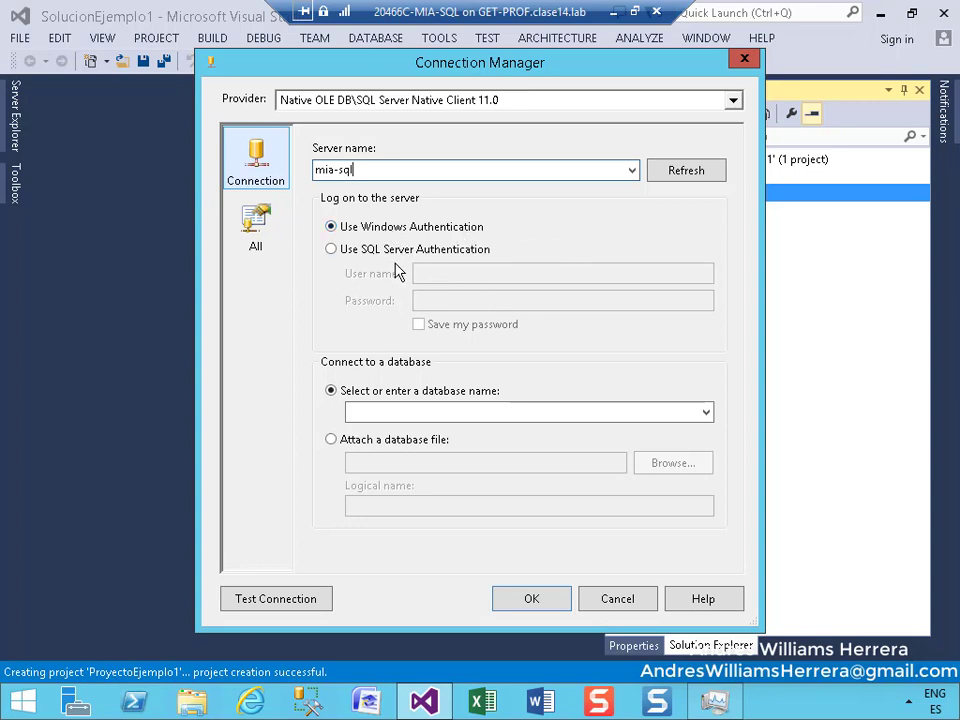
{"action": "left_click", "coordinate": [707, 420]}
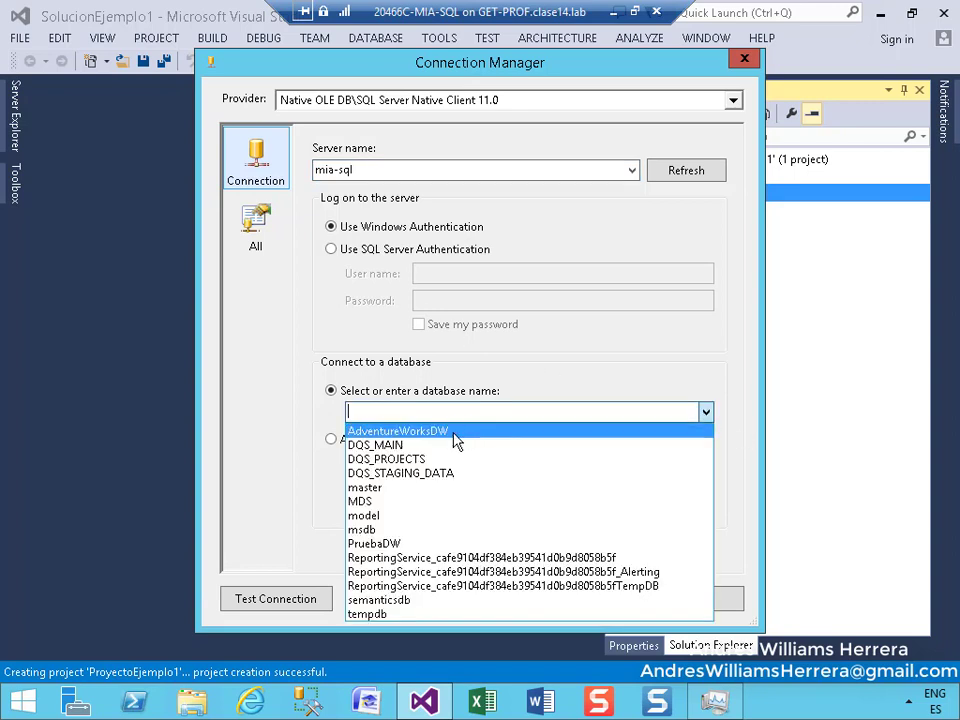
{"action": "left_click", "coordinate": [454, 436]}
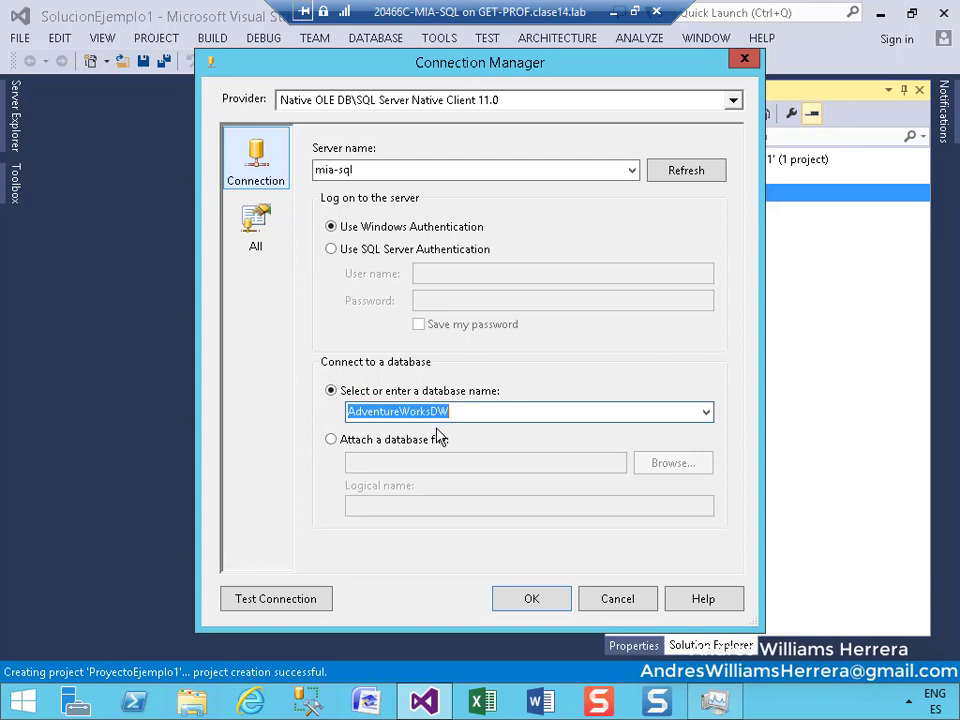
{"action": "left_click", "coordinate": [307, 600]}
{"action": "left_click", "coordinate": [729, 376]}
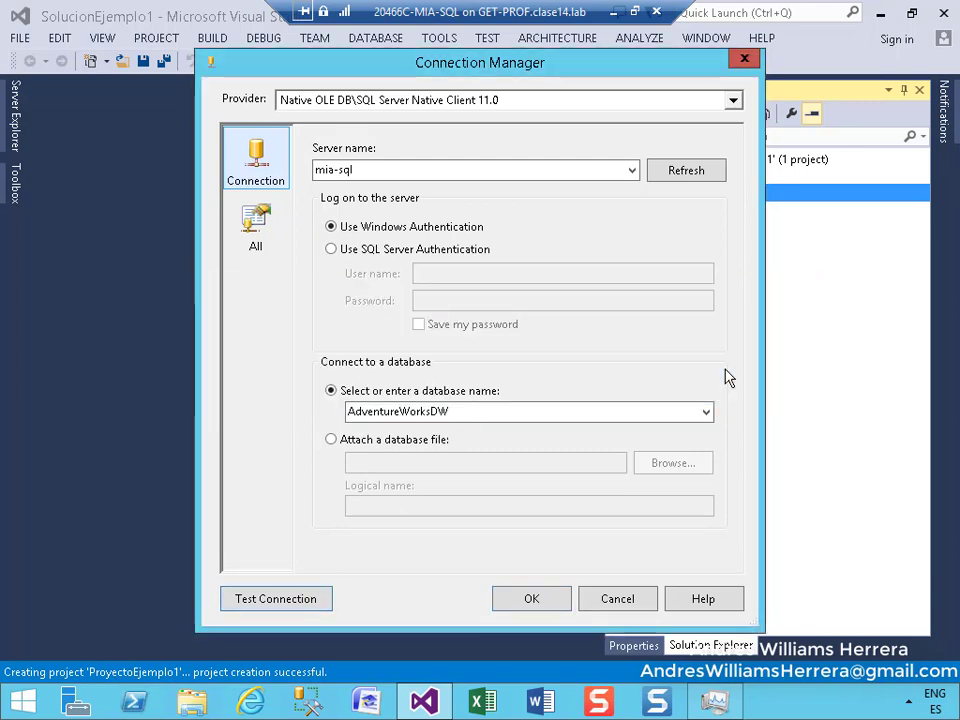
{"action": "left_click", "coordinate": [533, 598]}
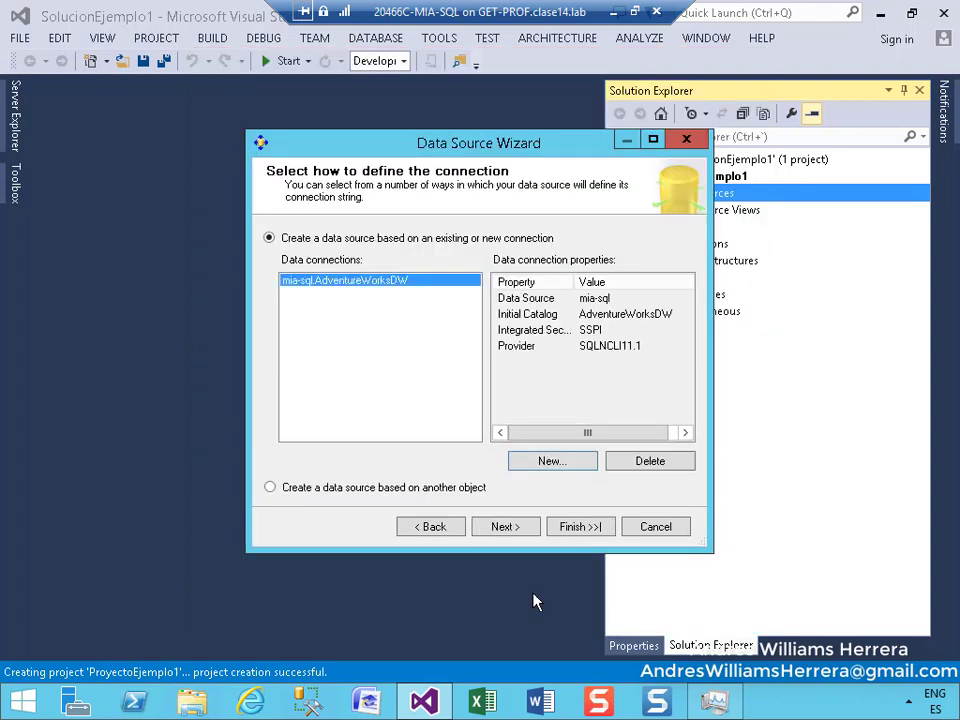
Step: Use the new mia-sql connection and set the data source's impersonation to the service account
{"action": "left_click", "coordinate": [506, 531]}
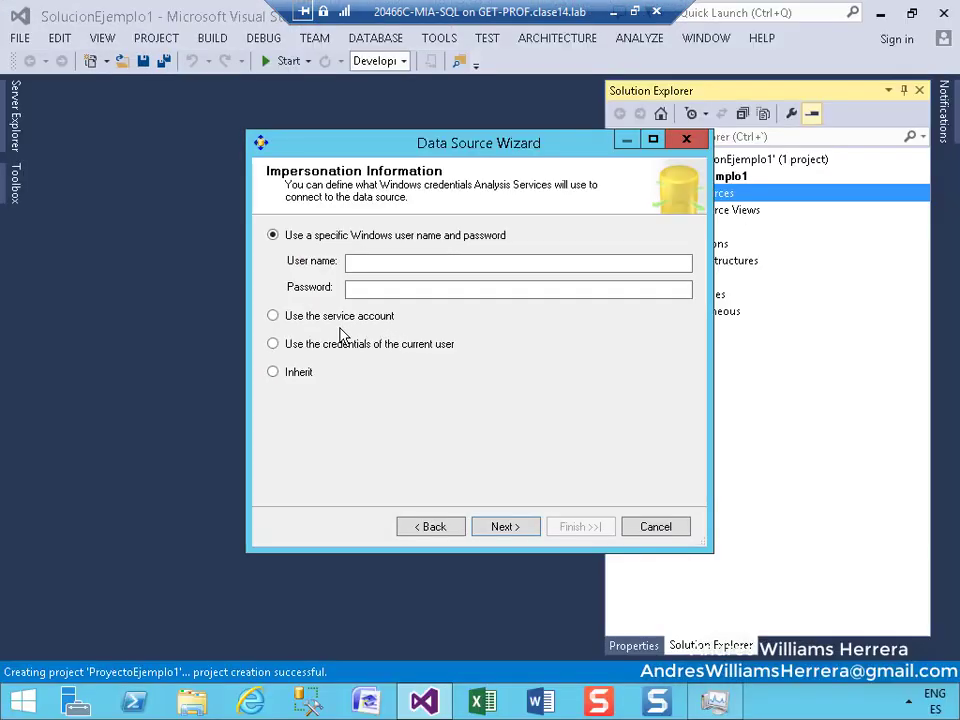
{"action": "left_click", "coordinate": [273, 316]}
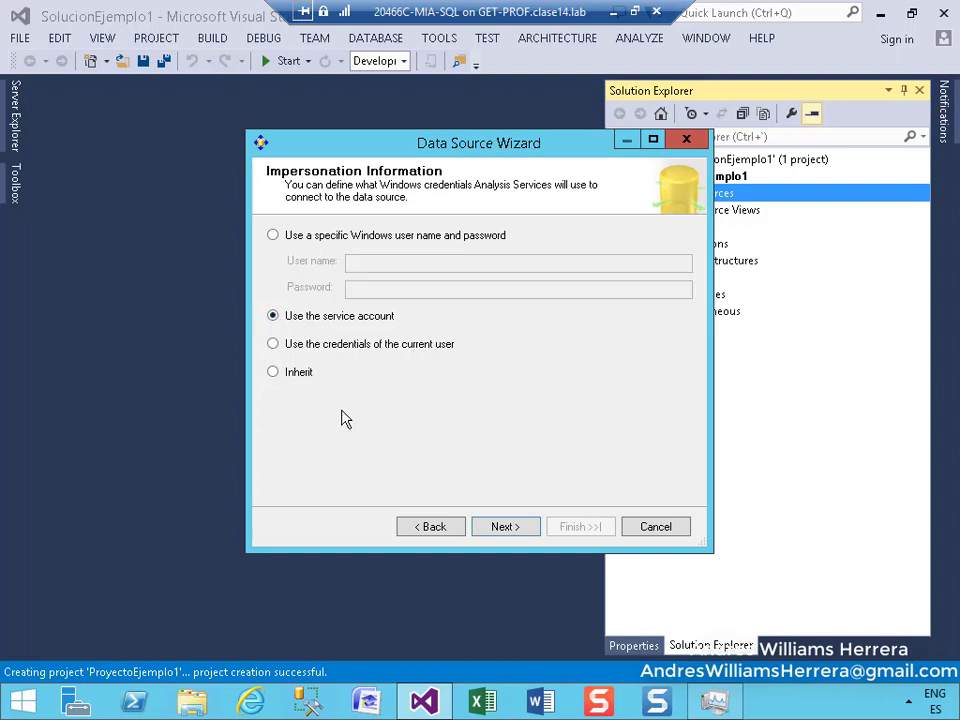
{"action": "left_click", "coordinate": [516, 527]}
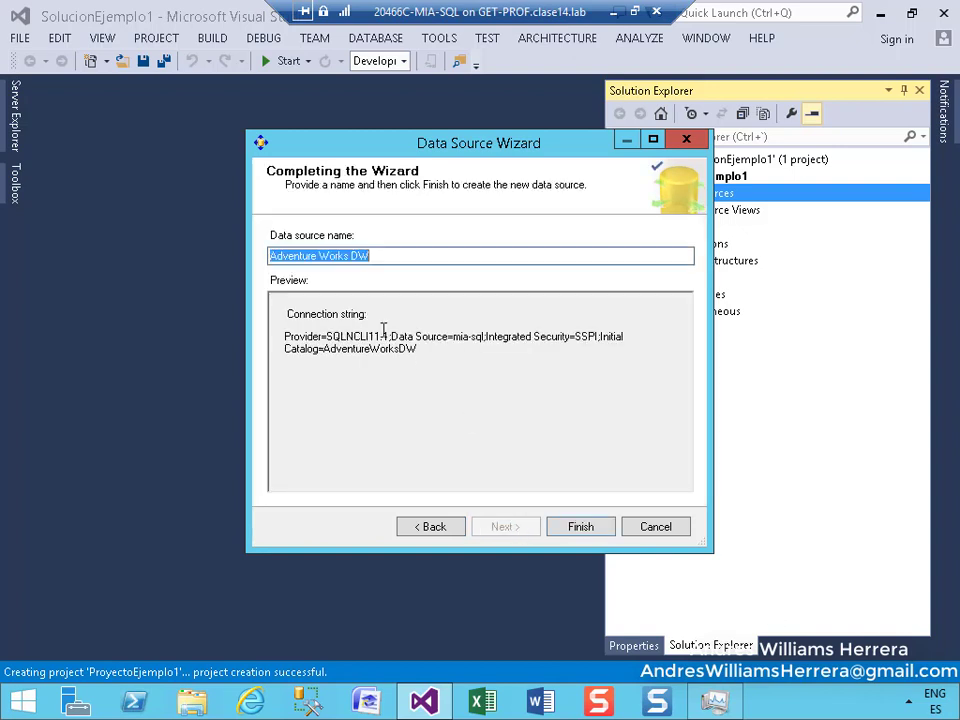
Step: Name the data source cnAW and finish creating it
{"action": "left_click", "coordinate": [376, 262]}
{"action": "left_click_drag", "start_coordinate": [381, 257], "coordinate": [236, 246]}
{"action": "type", "text": "cn"}
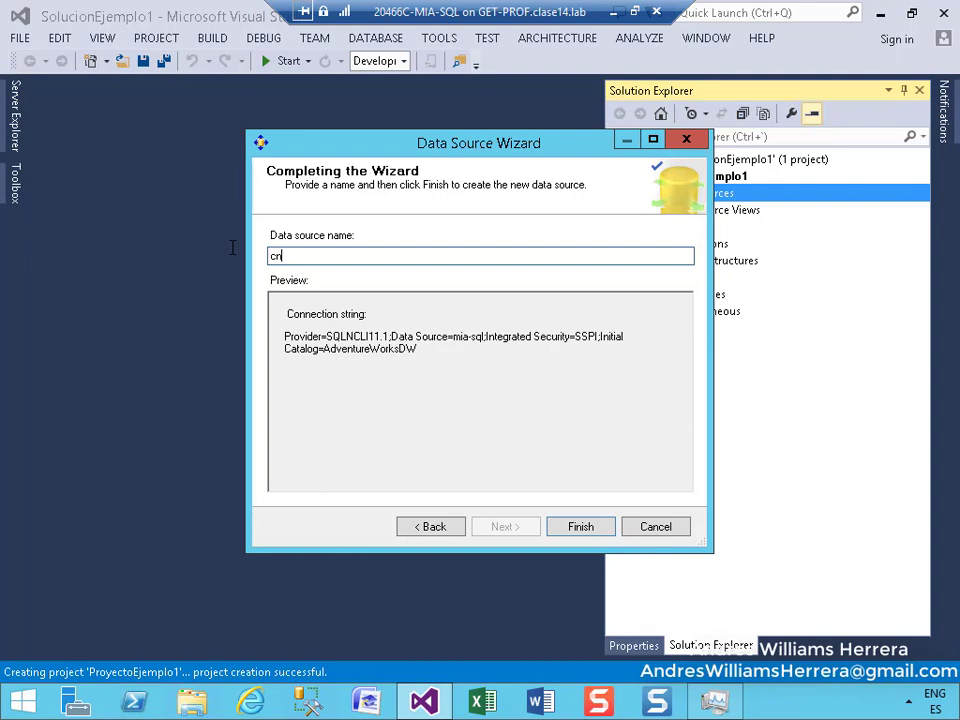
{"action": "type", "text": "AW"}
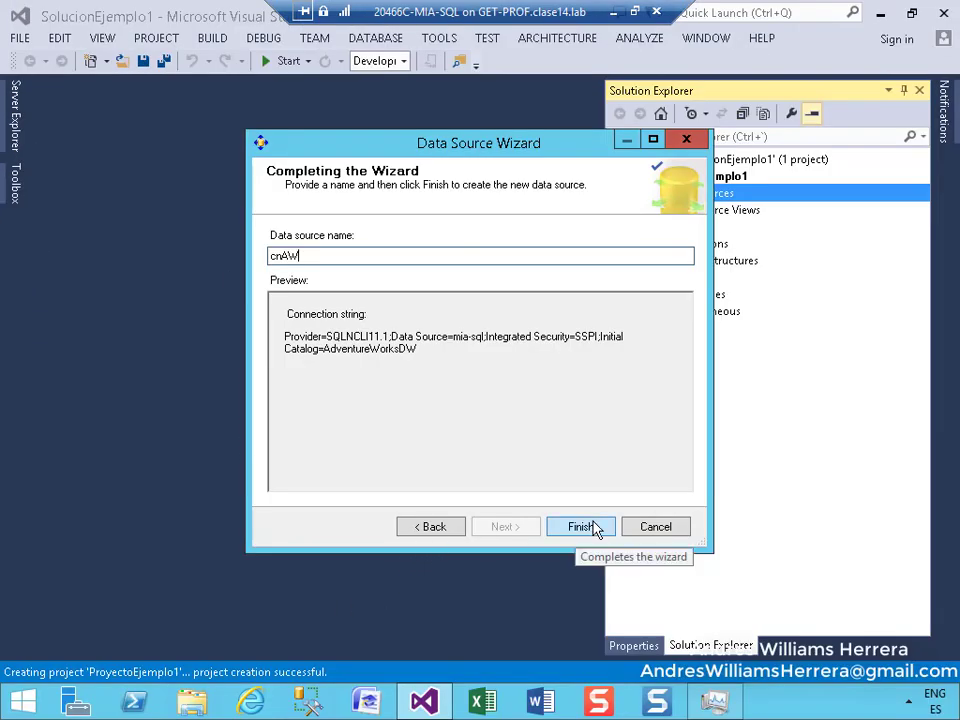
{"action": "left_click", "coordinate": [583, 526]}
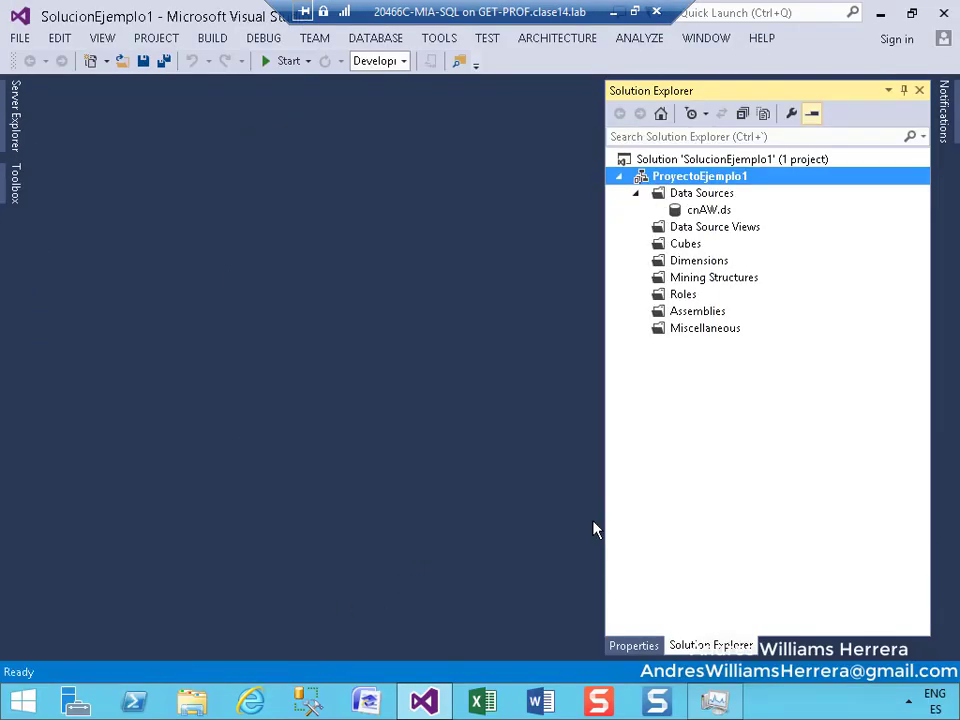
{"action": "left_click", "coordinate": [686, 214]}
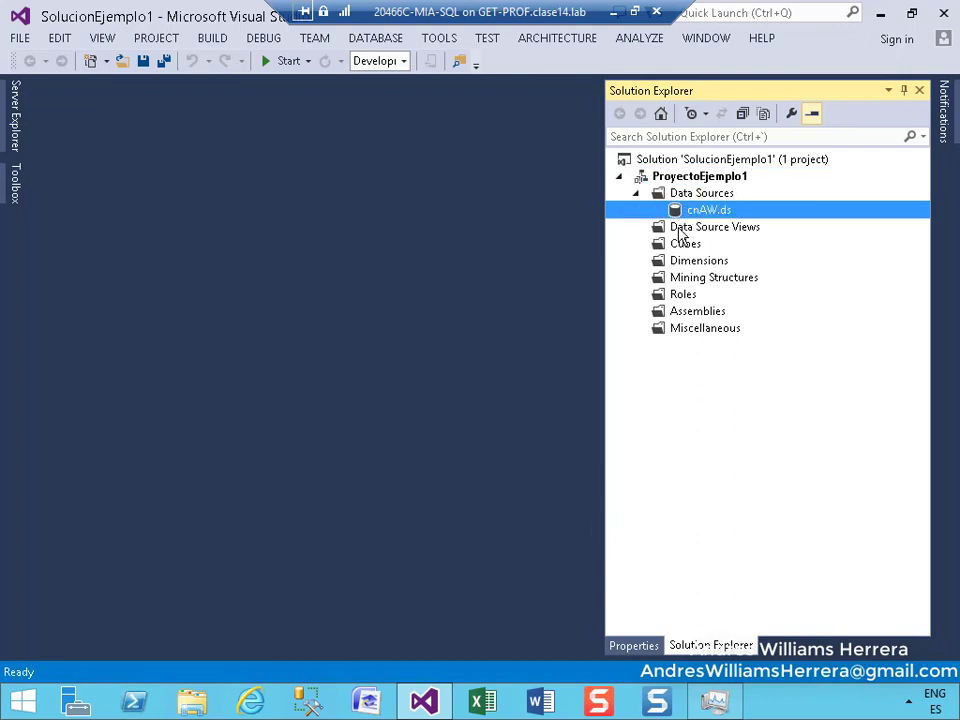
{"action": "left_click", "coordinate": [681, 228]}
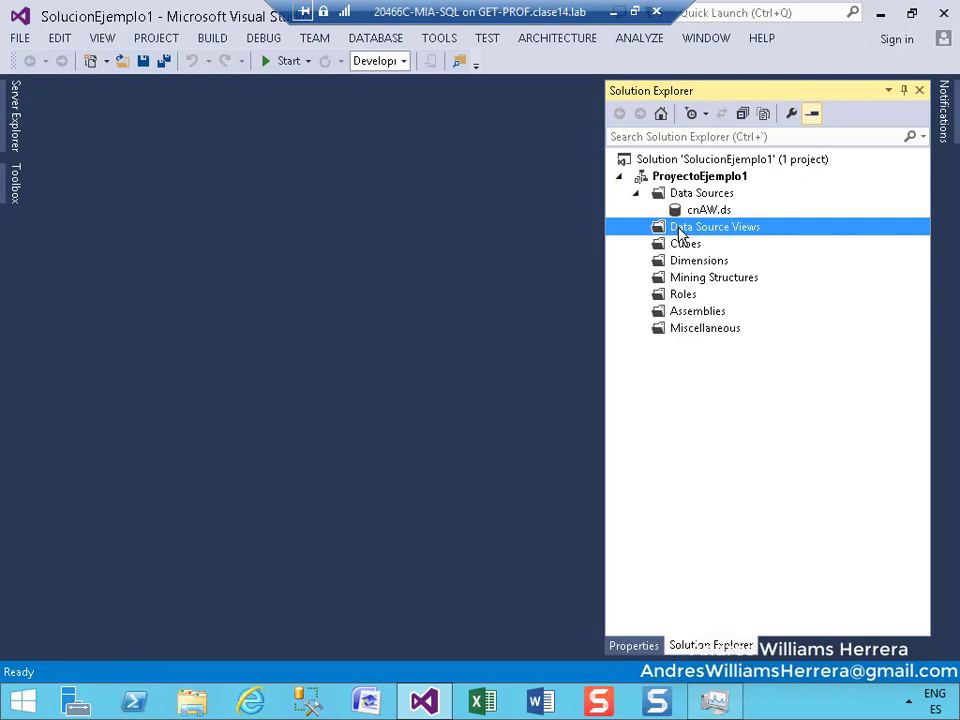
{"action": "right_click", "coordinate": [681, 230]}
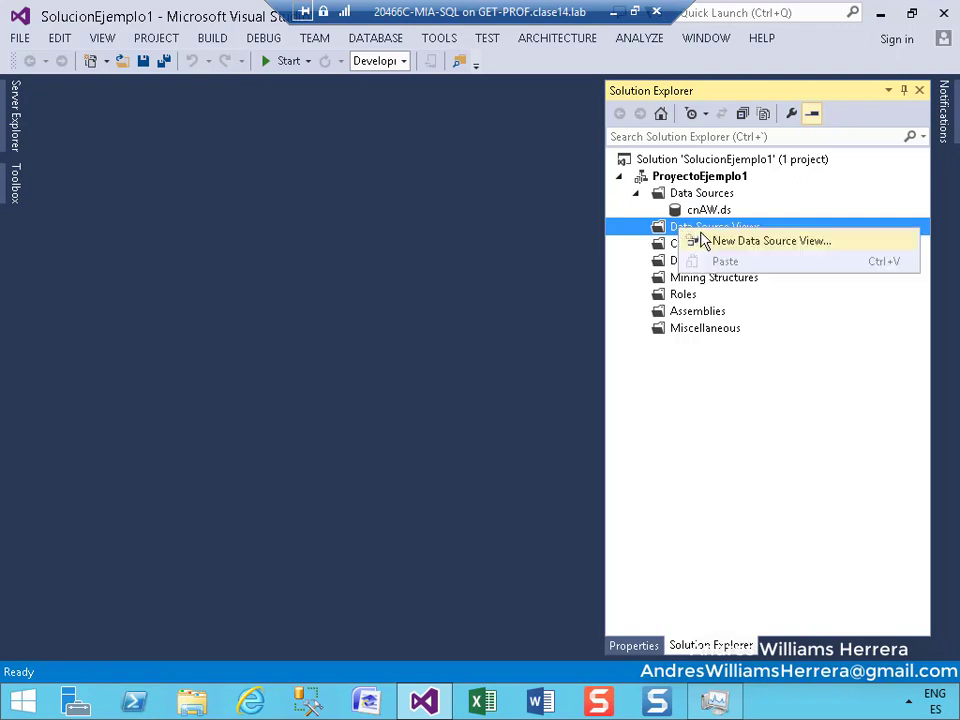
{"action": "left_click", "coordinate": [708, 242]}
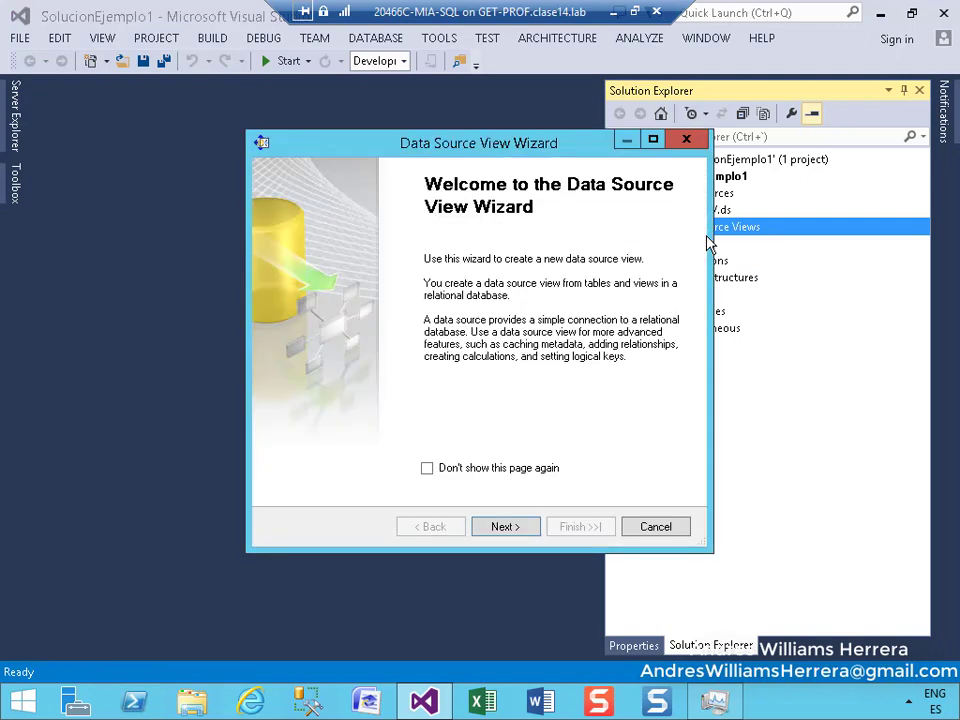
{"action": "left_click", "coordinate": [658, 528]}
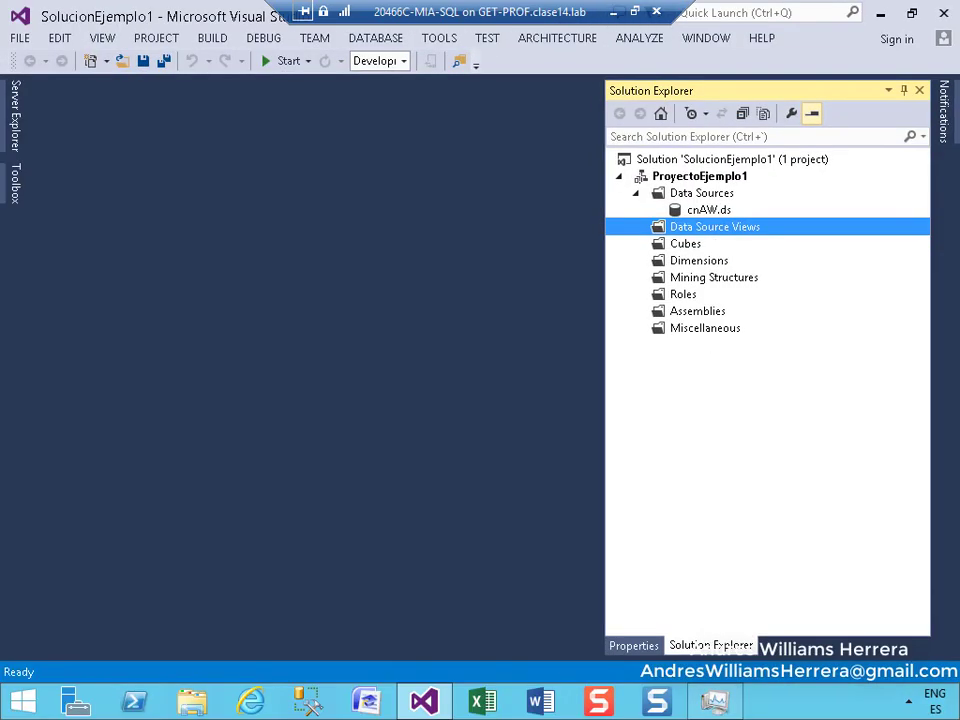
Step: Start a new data source view based on the cnAW data source
{"action": "right_click", "coordinate": [688, 228]}
{"action": "left_click", "coordinate": [703, 243]}
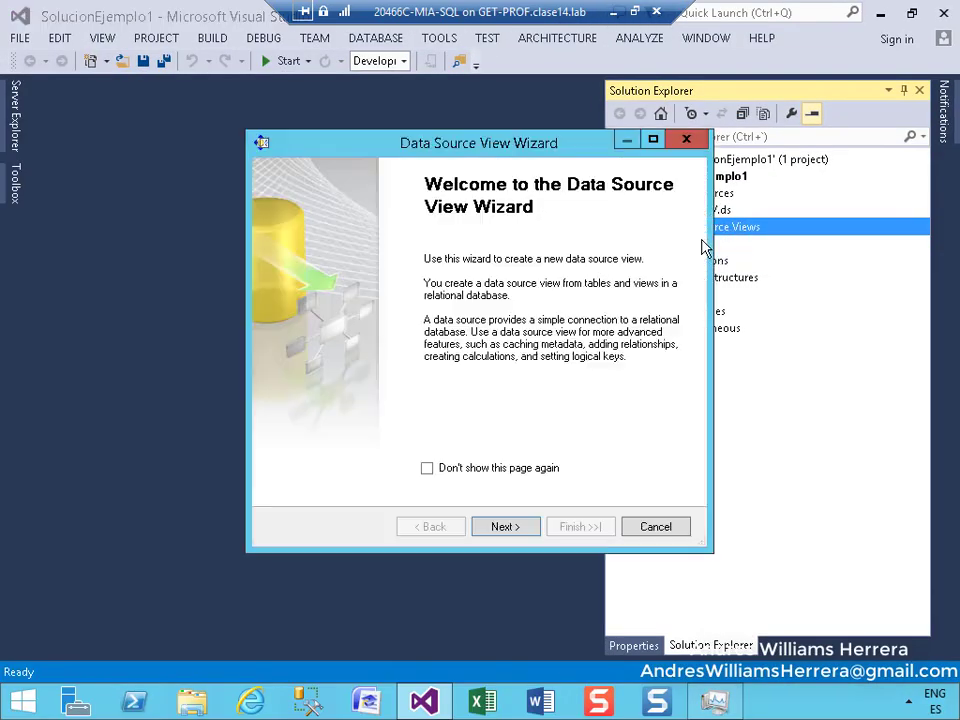
{"action": "left_click", "coordinate": [513, 527]}
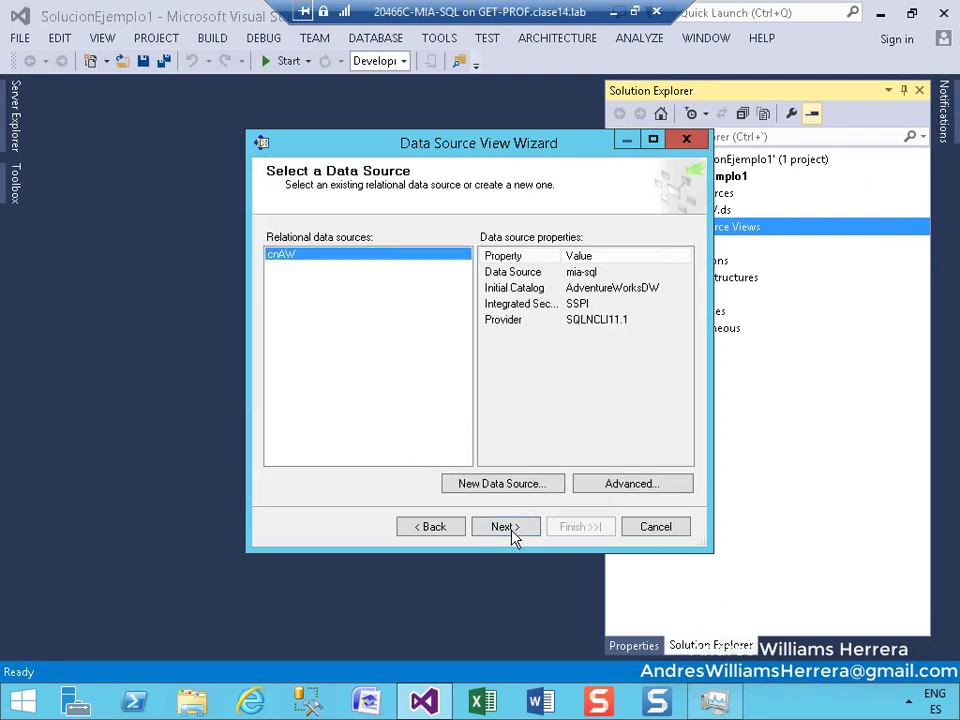
{"action": "left_click", "coordinate": [511, 527]}
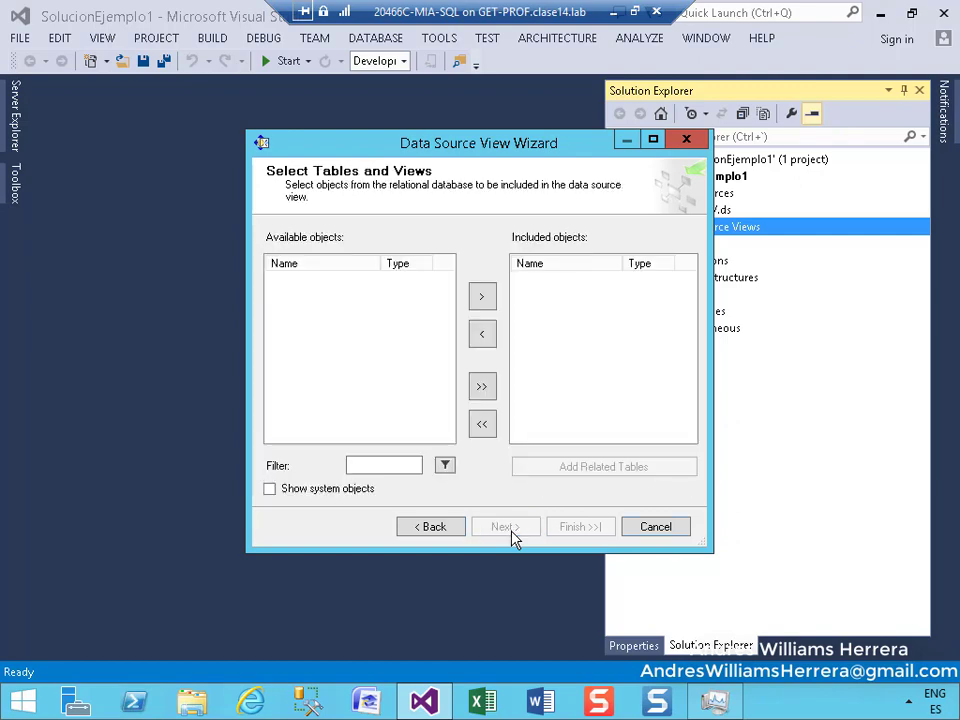
Step: Include the DimDate, DimSalesTerritory and FactInternetSales tables in the data source view
{"action": "left_click", "coordinate": [653, 138]}
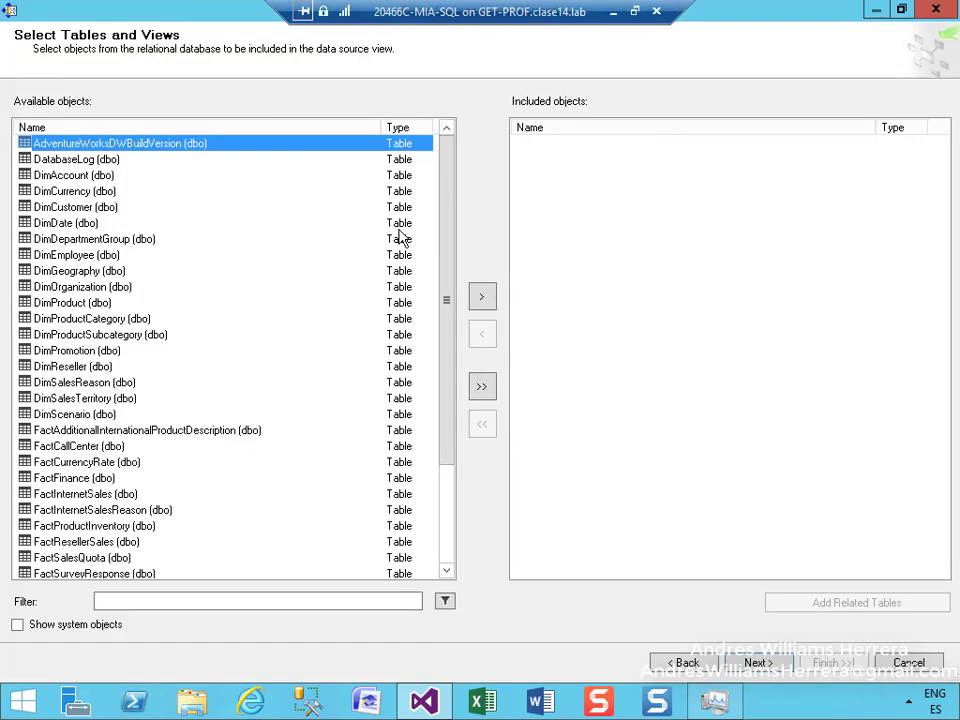
{"action": "left_click", "coordinate": [35, 222]}
{"action": "left_click", "coordinate": [482, 301]}
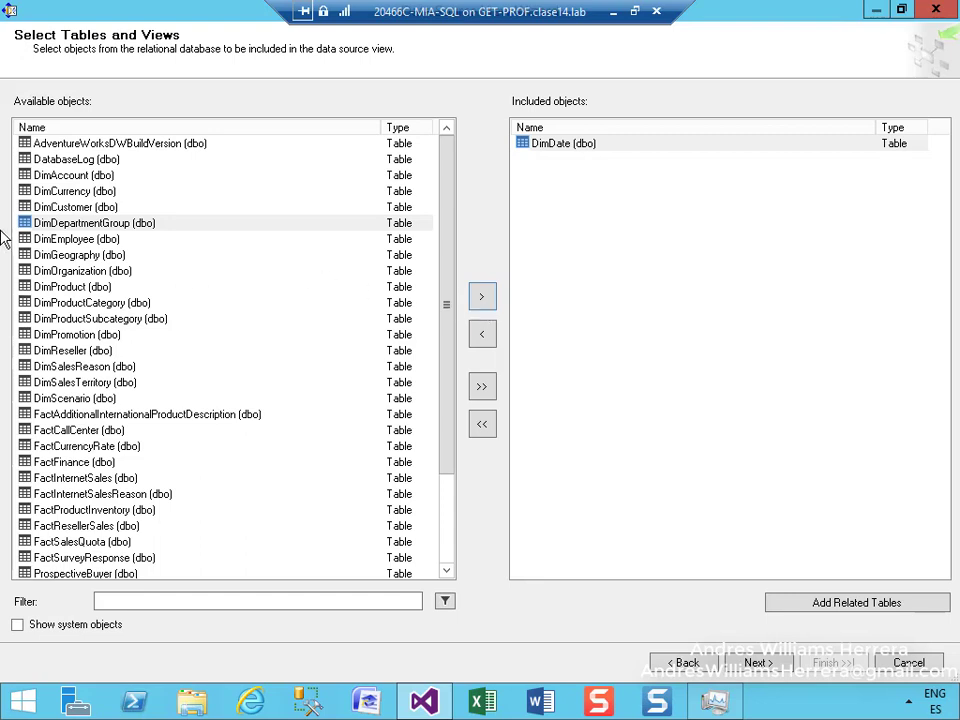
{"action": "left_click", "coordinate": [72, 191]}
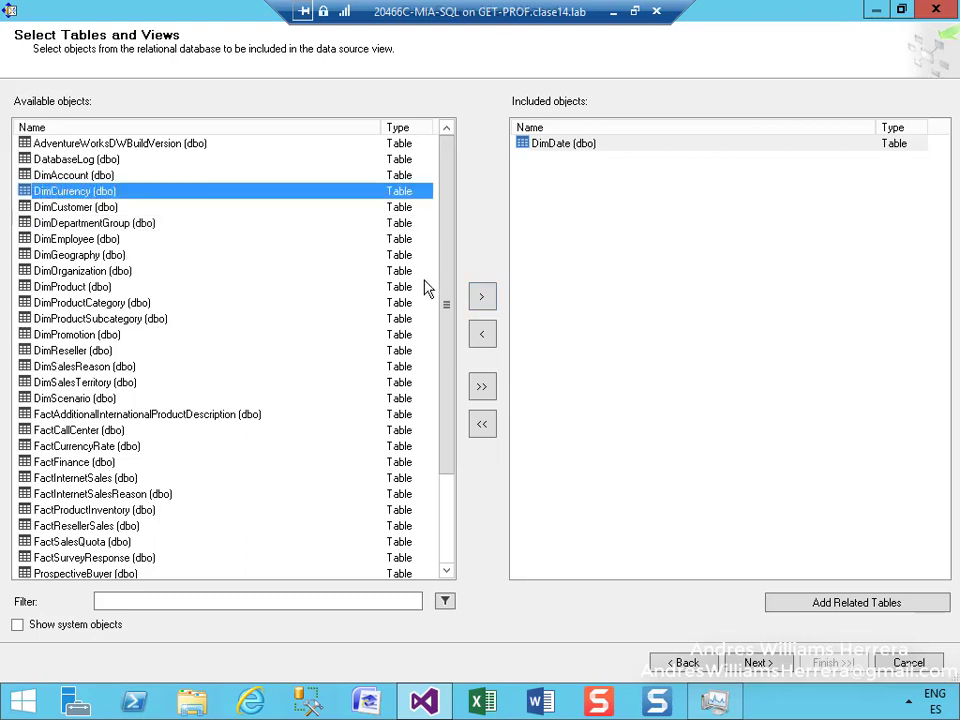
{"action": "left_click", "coordinate": [116, 382]}
{"action": "left_click", "coordinate": [481, 300]}
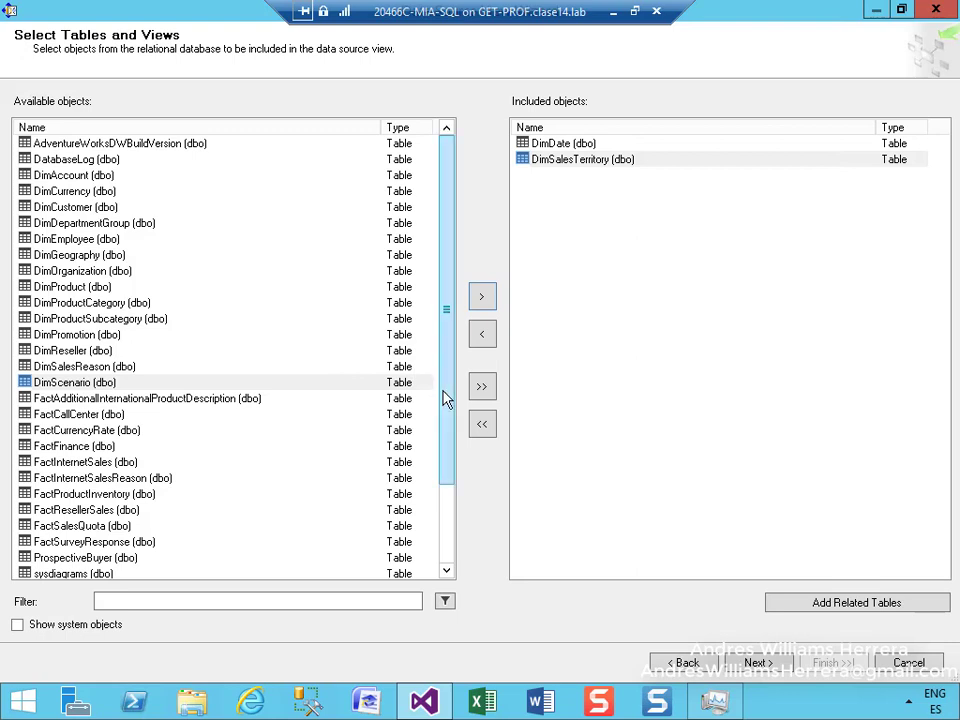
{"action": "left_click_drag", "start_coordinate": [443, 399], "coordinate": [442, 432]}
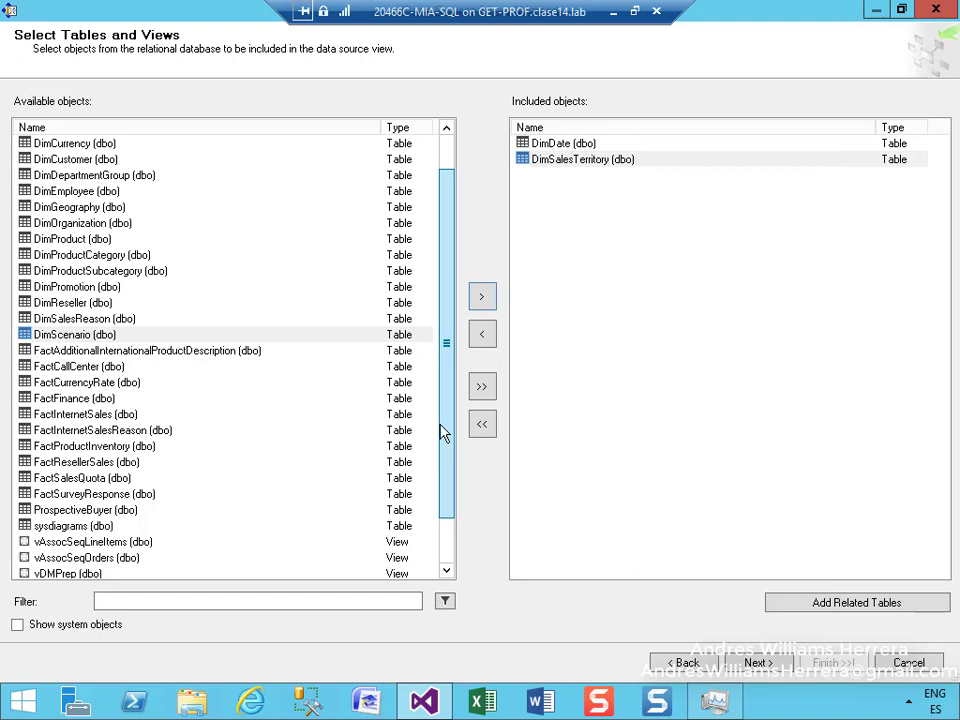
{"action": "left_click_drag", "start_coordinate": [443, 432], "coordinate": [439, 469]}
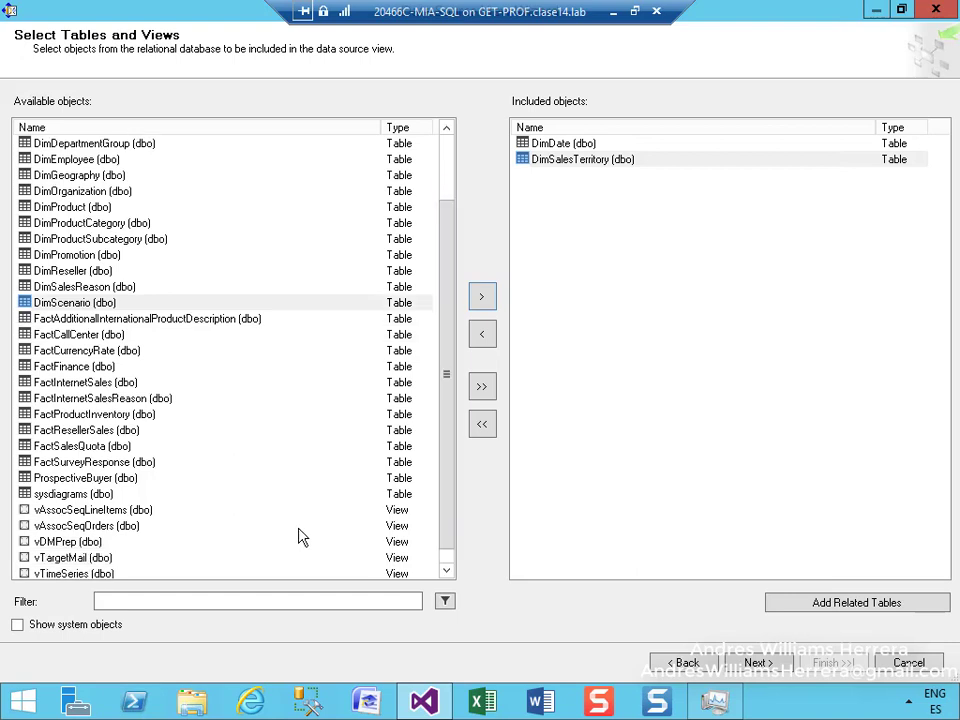
{"action": "left_click", "coordinate": [95, 383]}
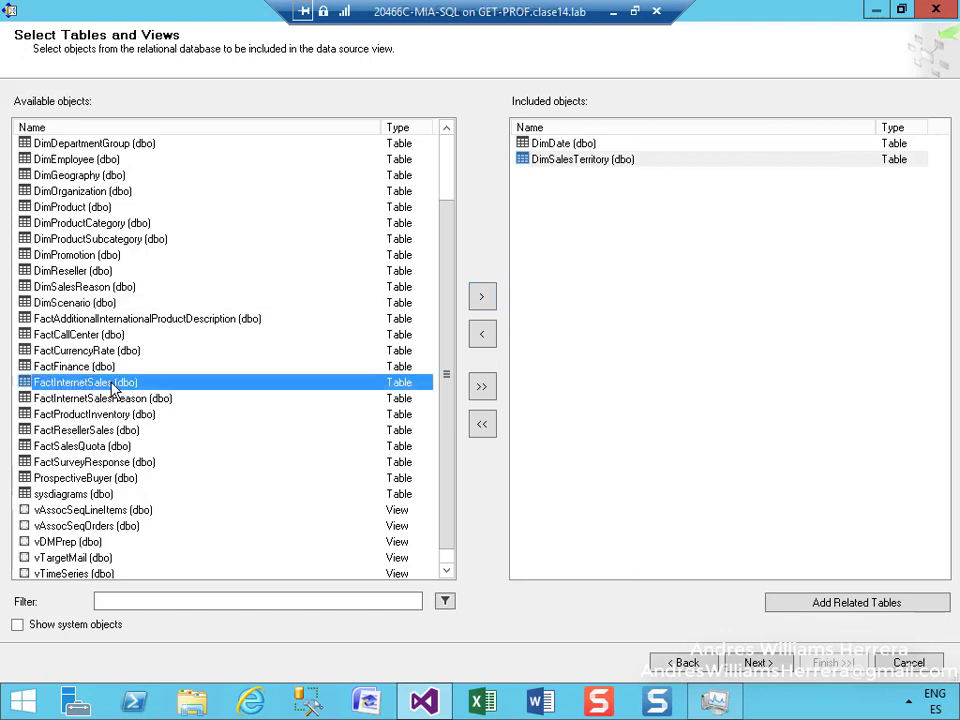
{"action": "left_click", "coordinate": [482, 298]}
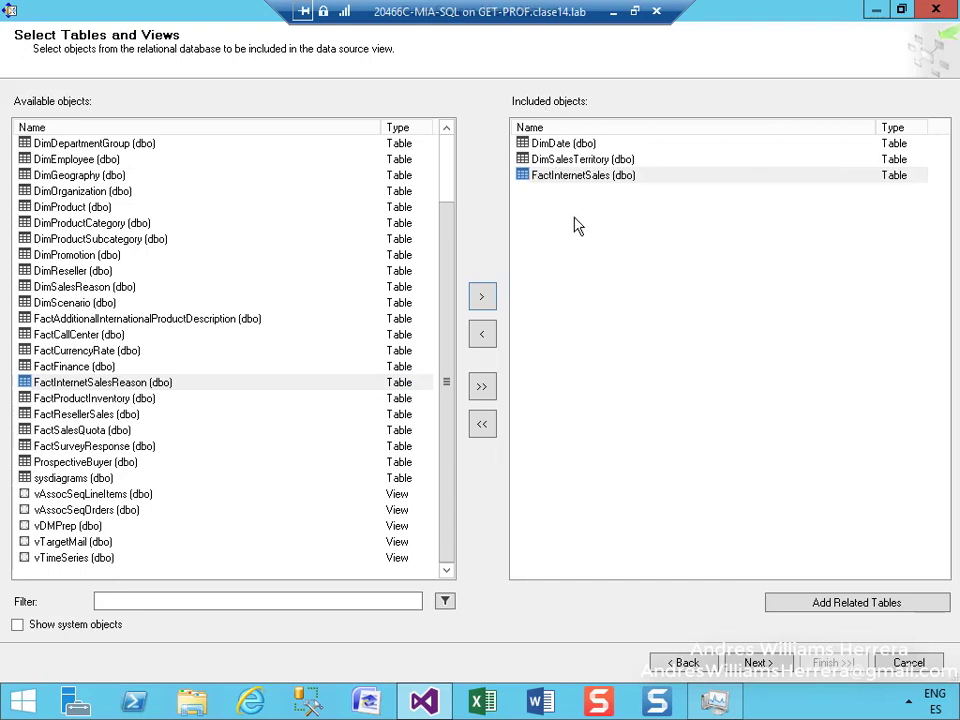
Step: Name the data source view vwAdventureWorksDW and finish creating it
{"action": "left_click", "coordinate": [757, 663]}
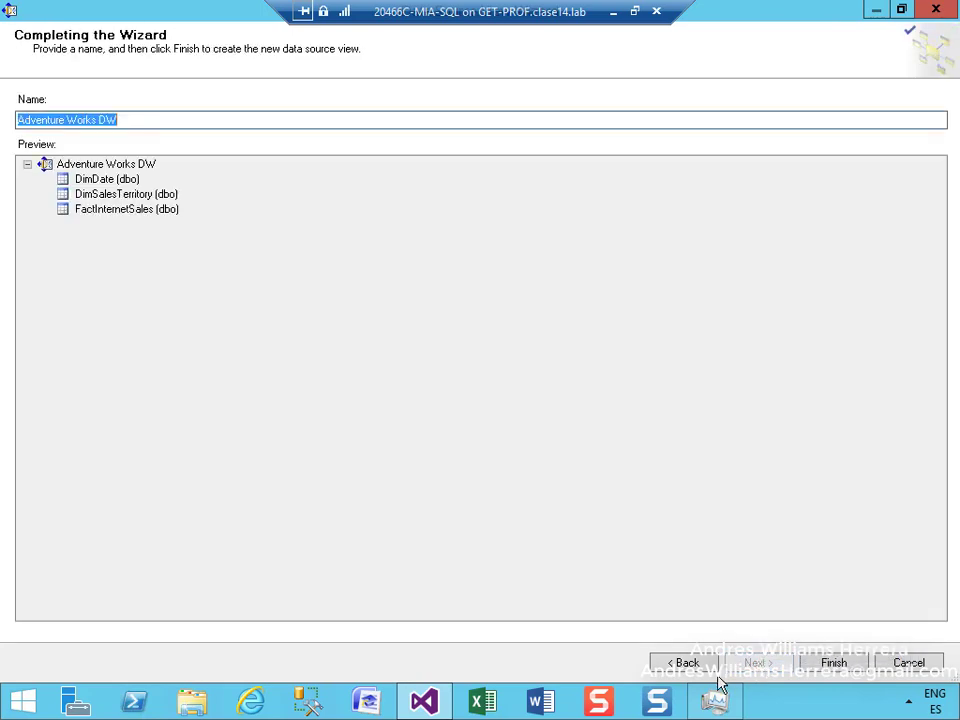
{"action": "left_click", "coordinate": [688, 665]}
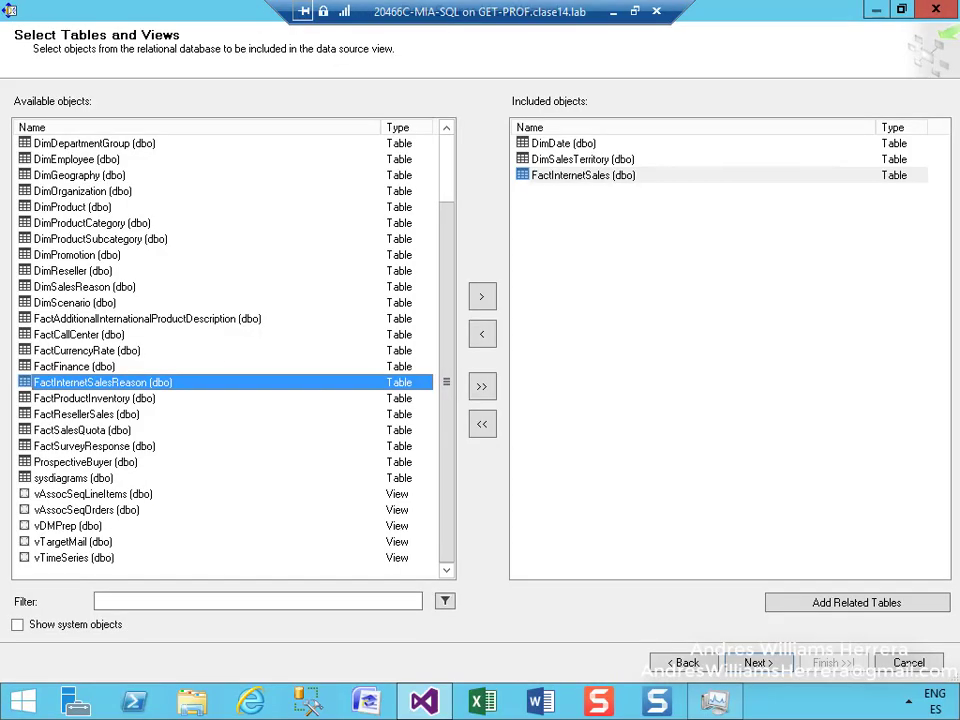
{"action": "left_click", "coordinate": [756, 663]}
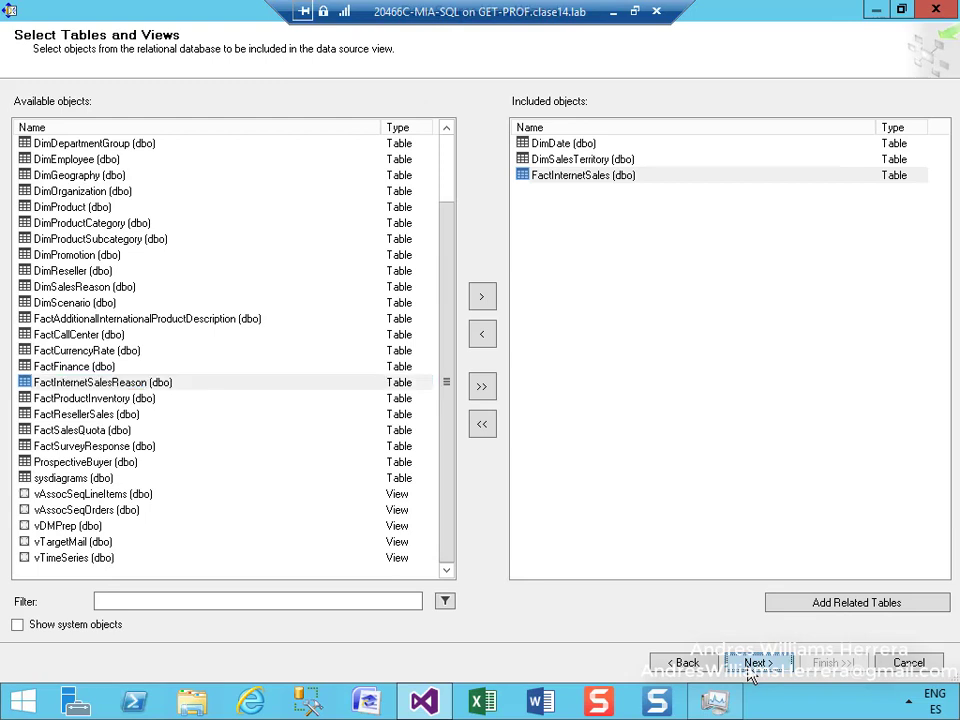
{"action": "left_click", "coordinate": [18, 120]}
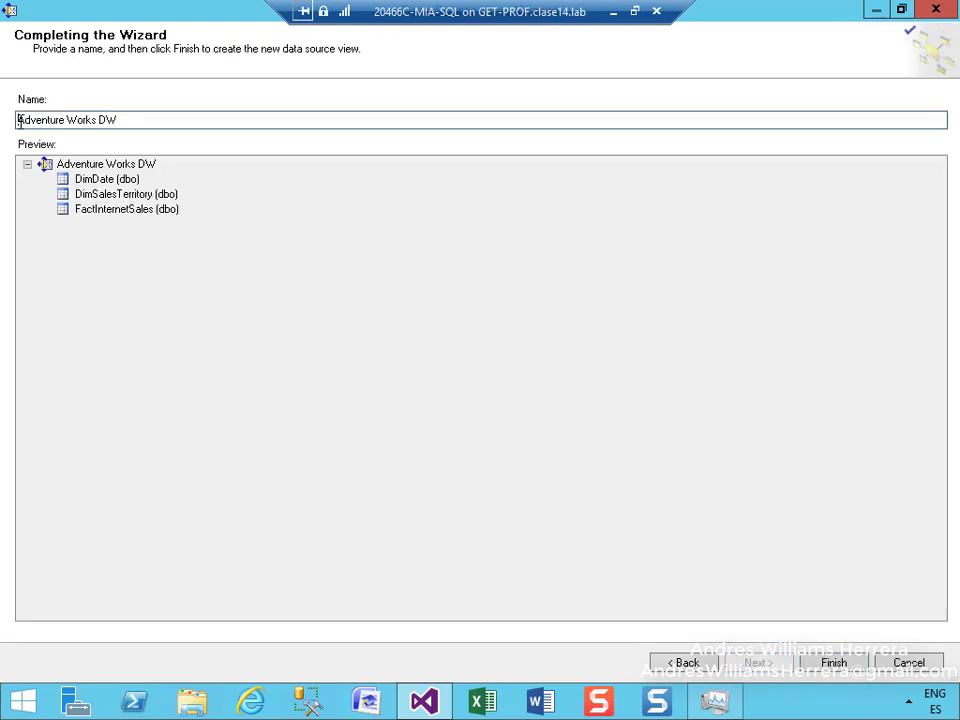
{"action": "type", "text": "vw"}
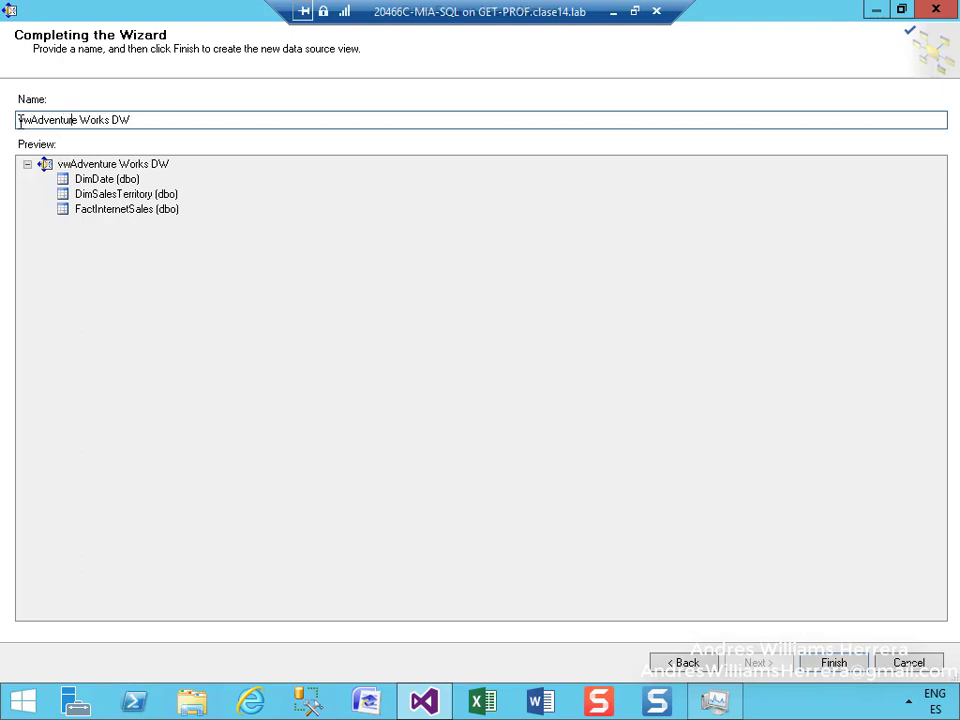
{"action": "key", "text": "Delete"}
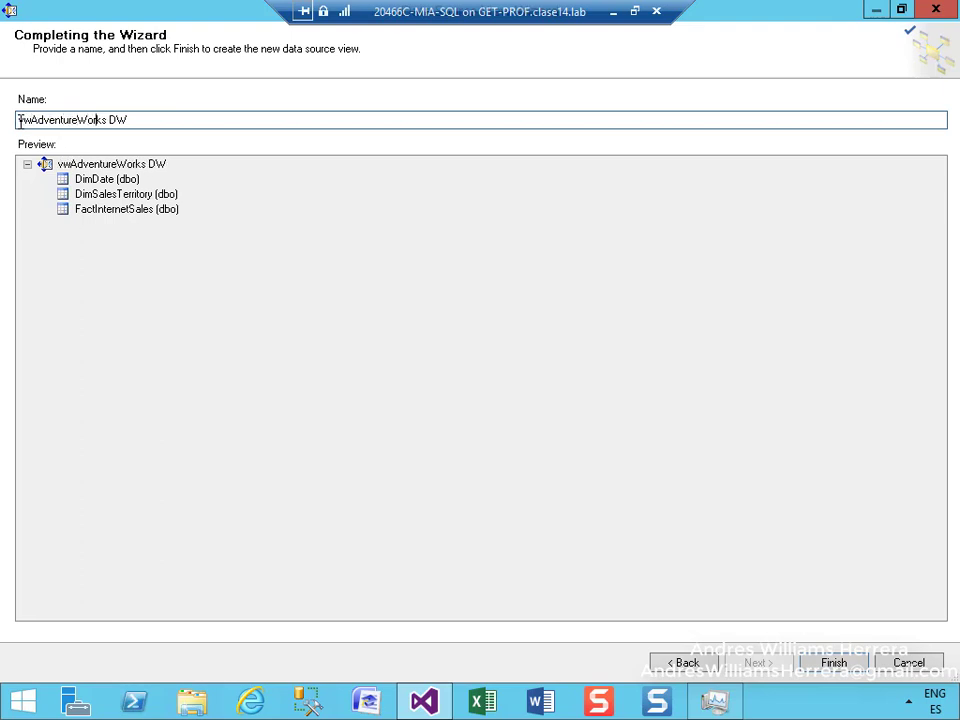
{"action": "key", "text": "Delete"}
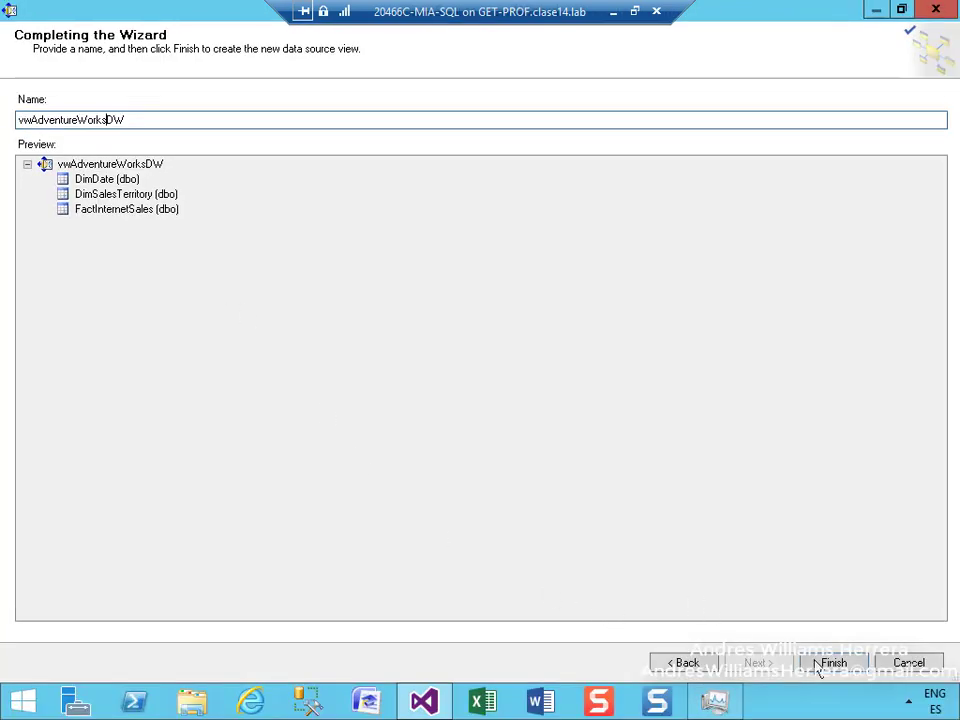
{"action": "left_click", "coordinate": [830, 665]}
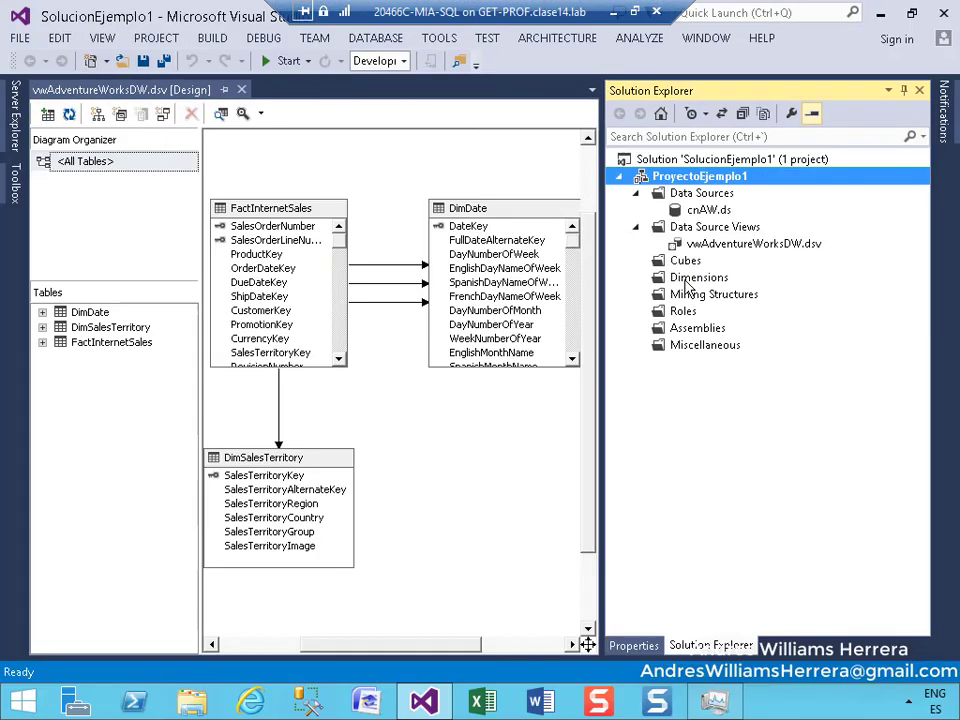
Step: Start a new dimension from the existing DimDate table in vwAdventureWorksDW, with DateKey as key and name column, and show its attribute selection enlarged
{"action": "left_click", "coordinate": [686, 286]}
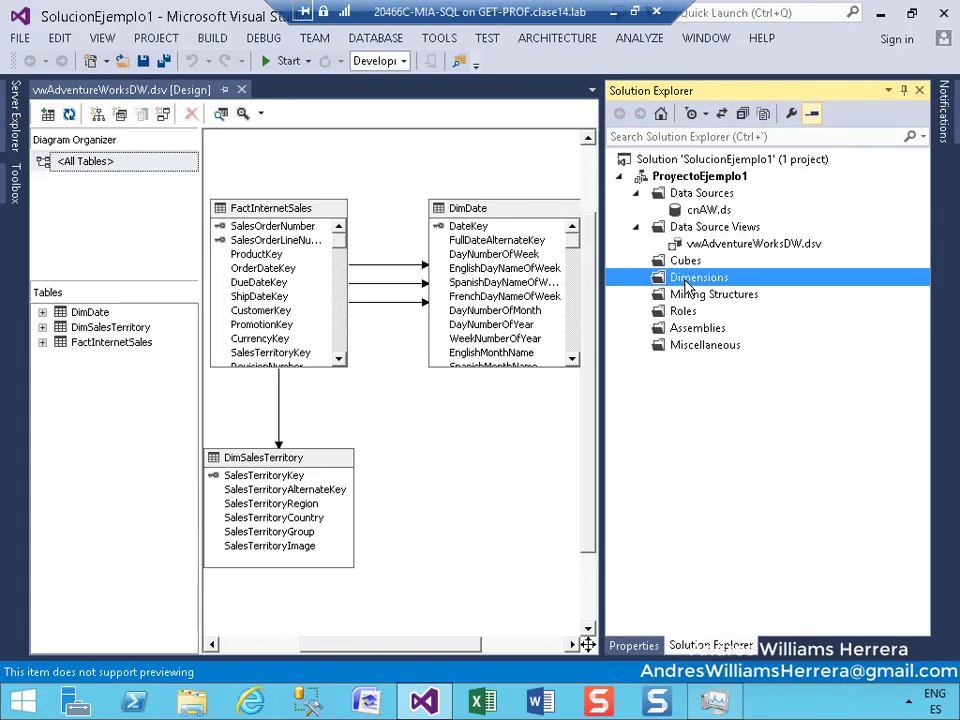
{"action": "right_click", "coordinate": [686, 286]}
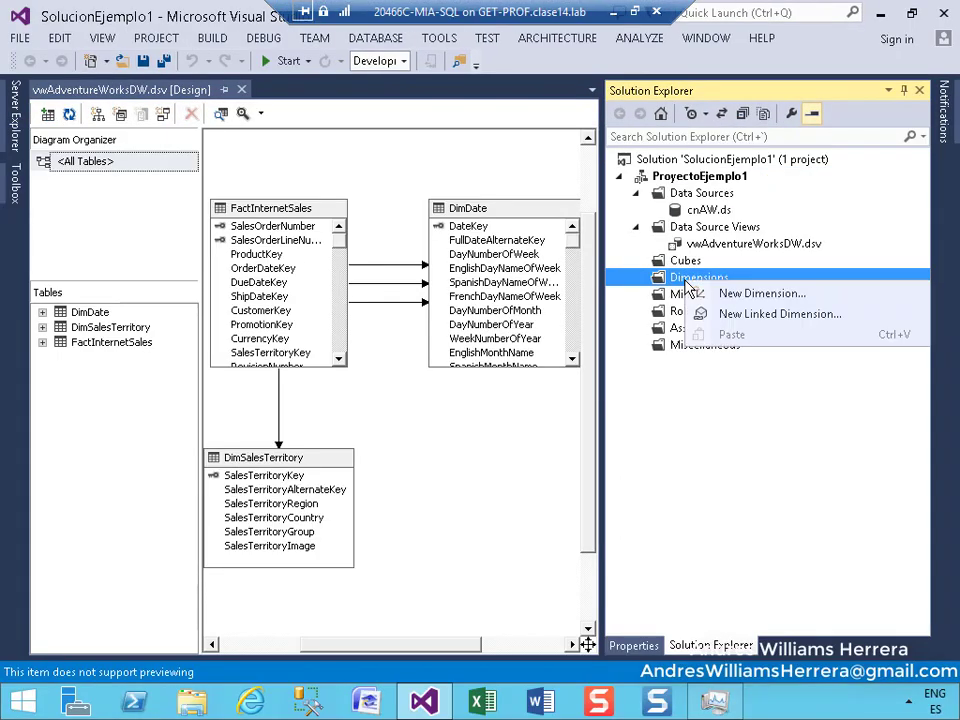
{"action": "left_click", "coordinate": [712, 295]}
{"action": "left_click", "coordinate": [523, 528]}
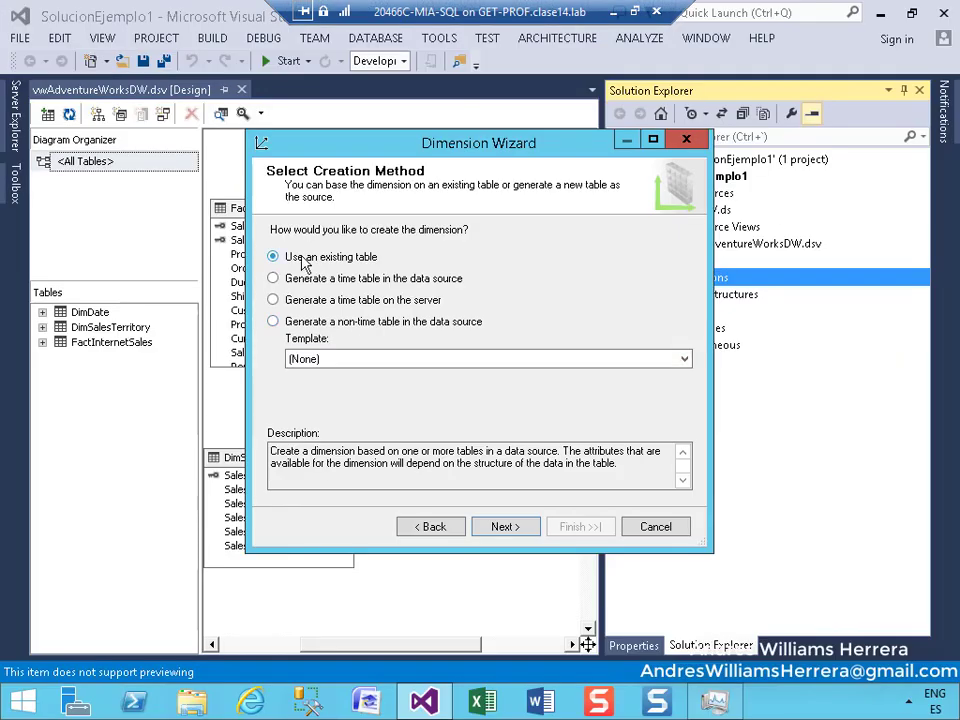
{"action": "left_click", "coordinate": [505, 527]}
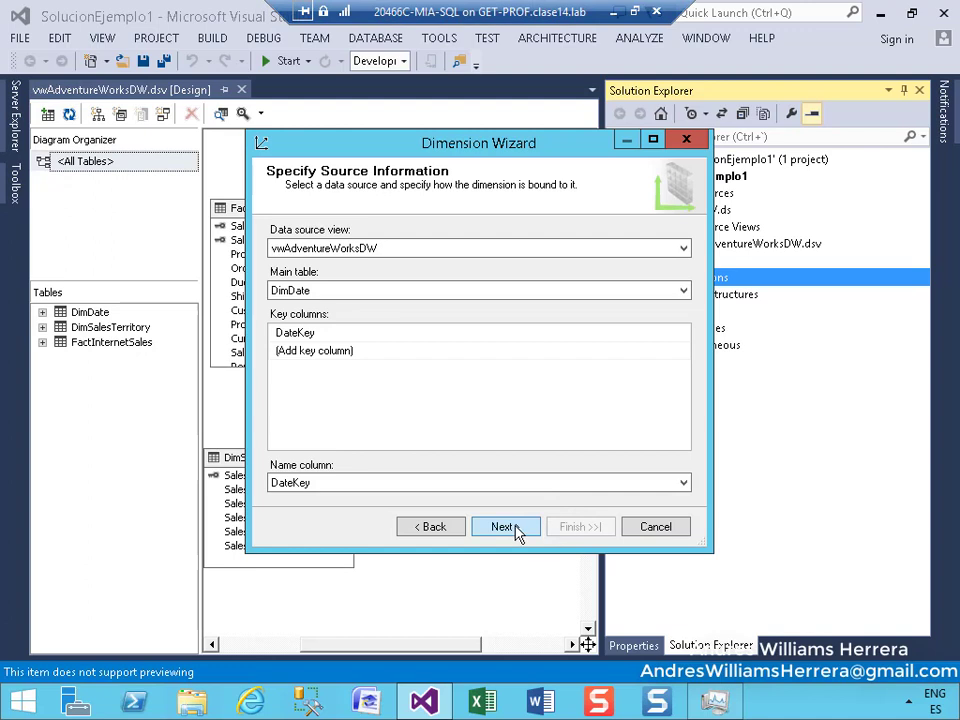
{"action": "left_click", "coordinate": [516, 533]}
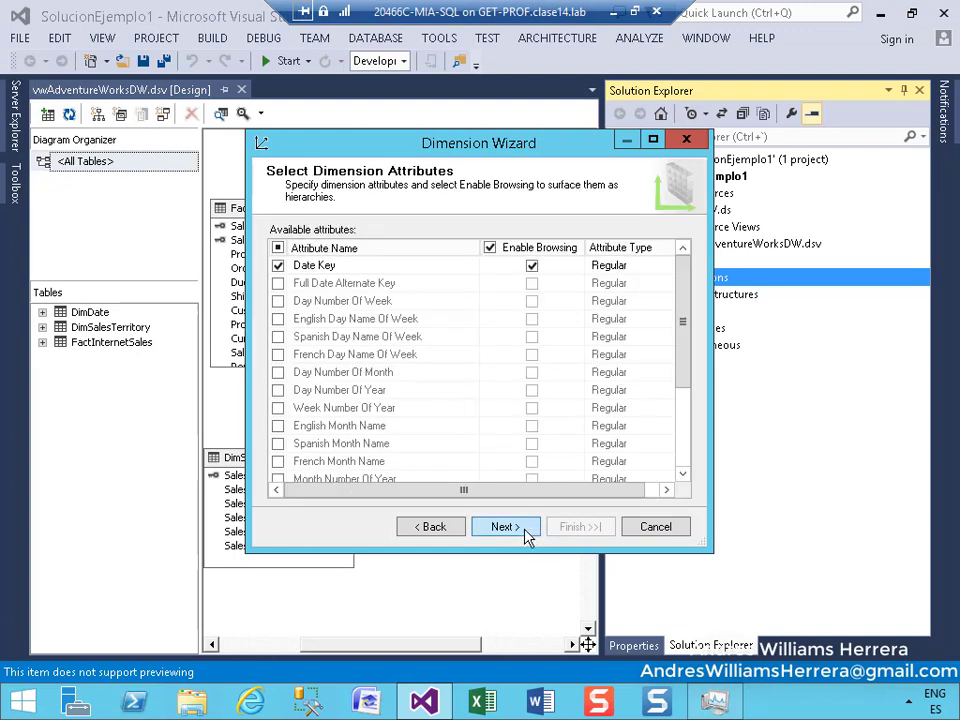
{"action": "left_click", "coordinate": [524, 530]}
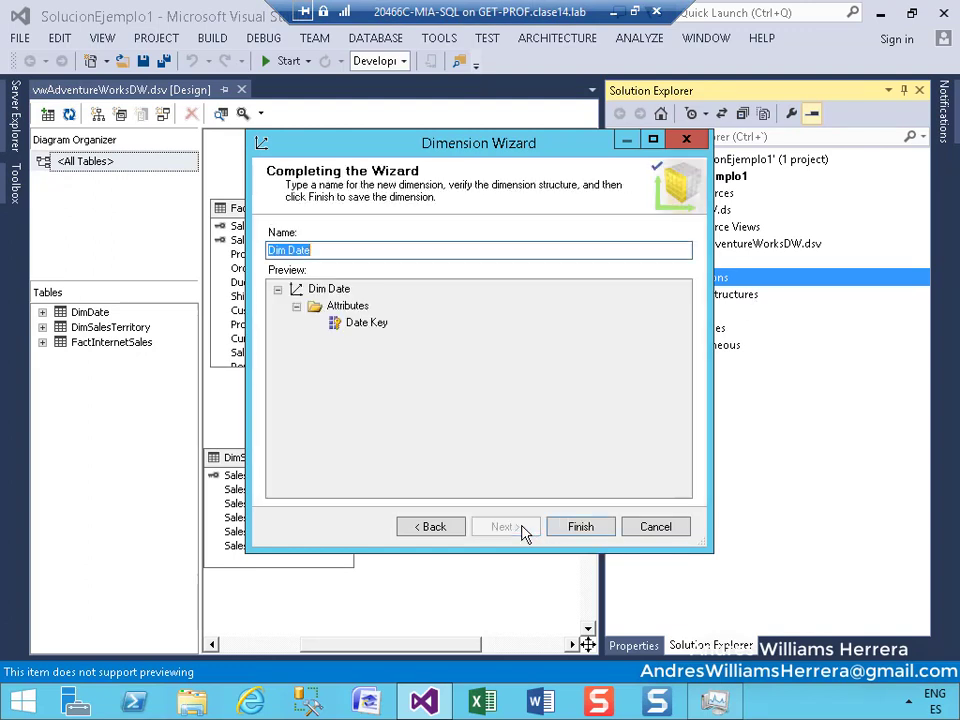
{"action": "left_click", "coordinate": [410, 530]}
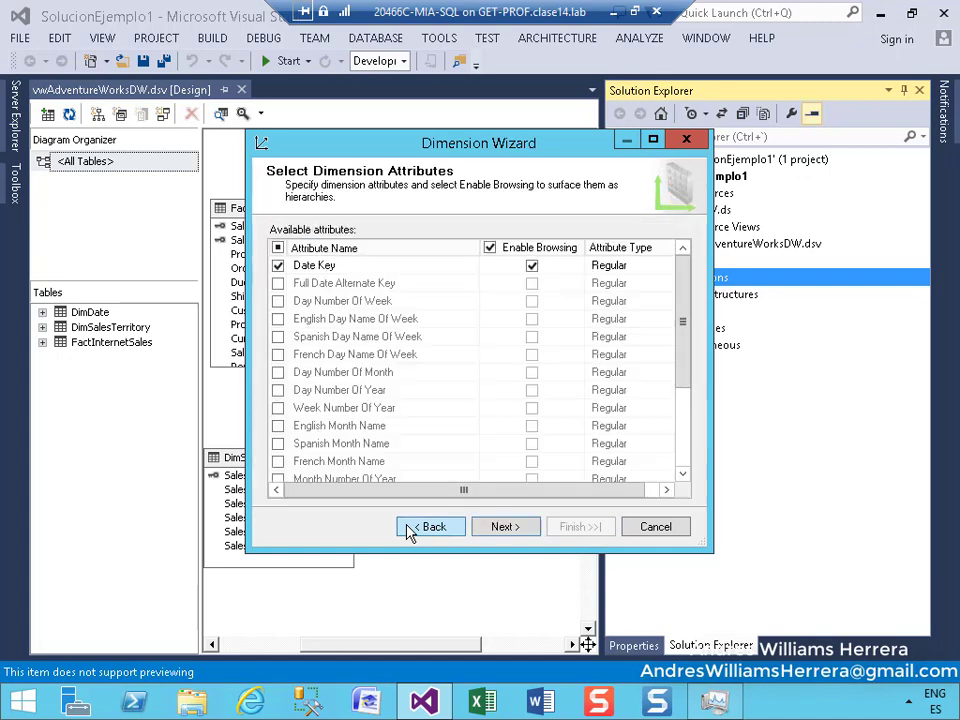
{"action": "left_click", "coordinate": [652, 142]}
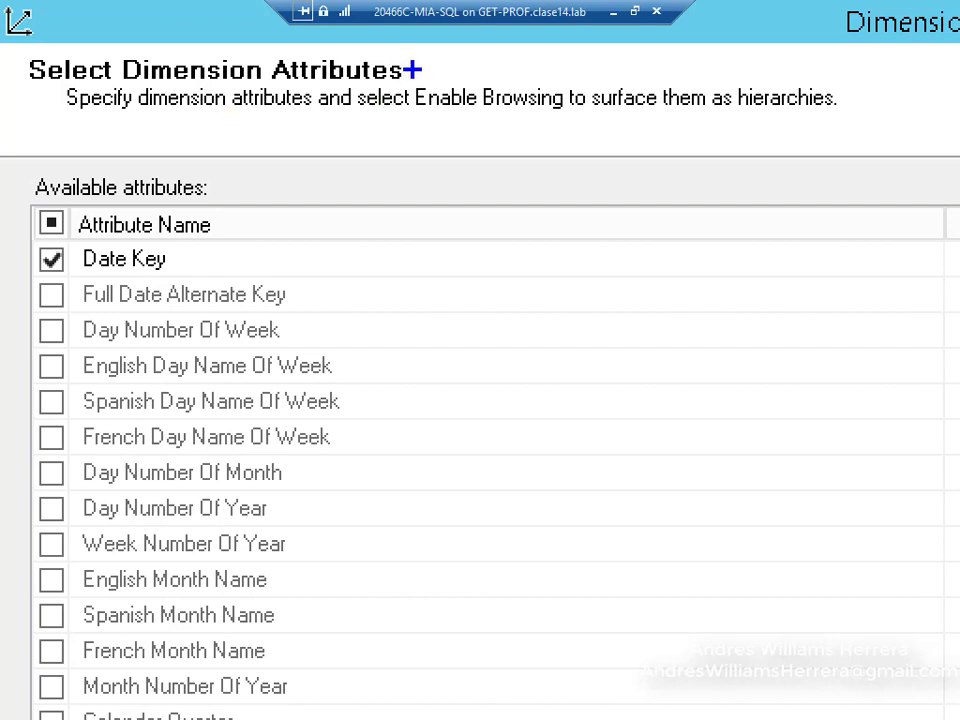
Step: Include Month Number Of Year, Calendar Quarter, Calendar Year and Calendar Semester as browsable attributes of the date dimension
{"action": "left_click_drag", "start_coordinate": [403, 67], "coordinate": [432, 128]}
{"action": "mouse_move", "coordinate": [528, 131]}
{"action": "left_mouse_down"}
{"action": "mouse_move", "coordinate": [570, 131]}
{"action": "mouse_move", "coordinate": [652, 210]}
{"action": "left_mouse_up"}
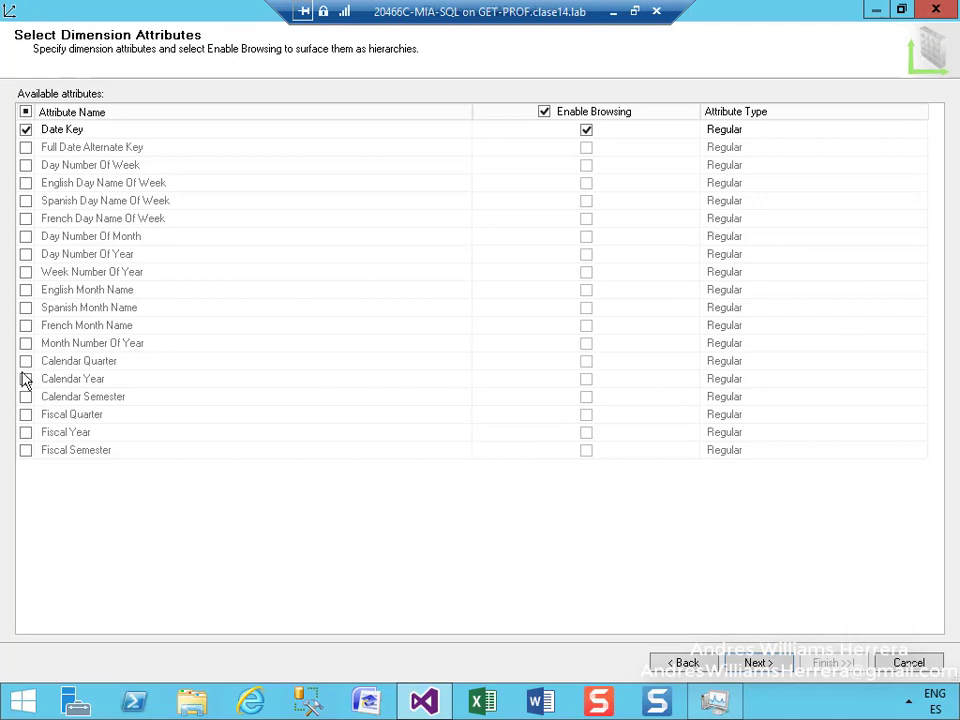
{"action": "left_click", "coordinate": [27, 344]}
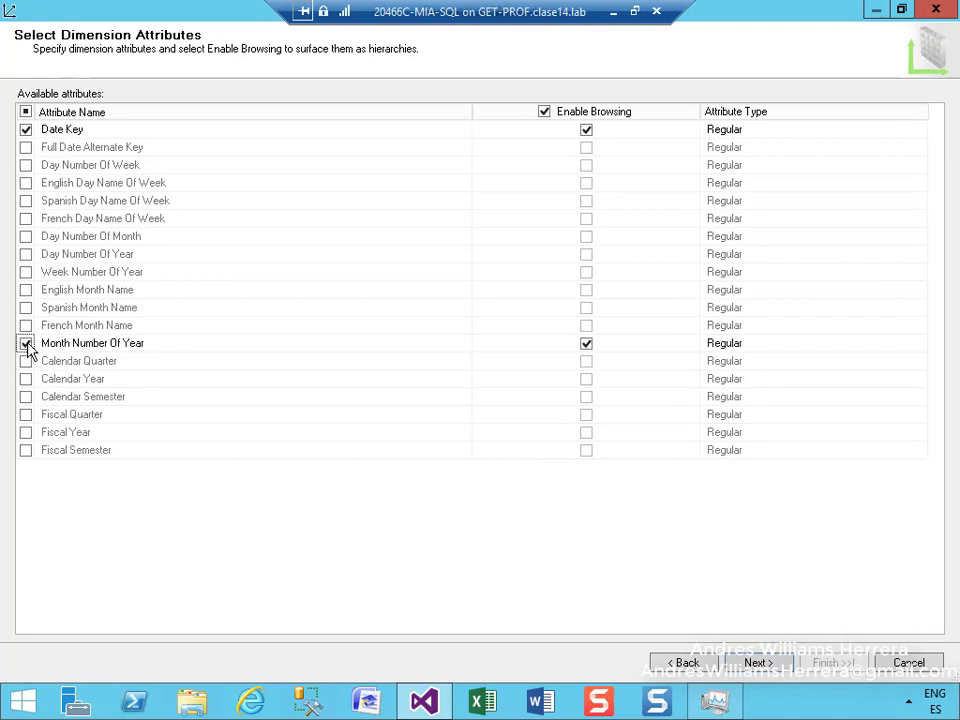
{"action": "left_click", "coordinate": [26, 363]}
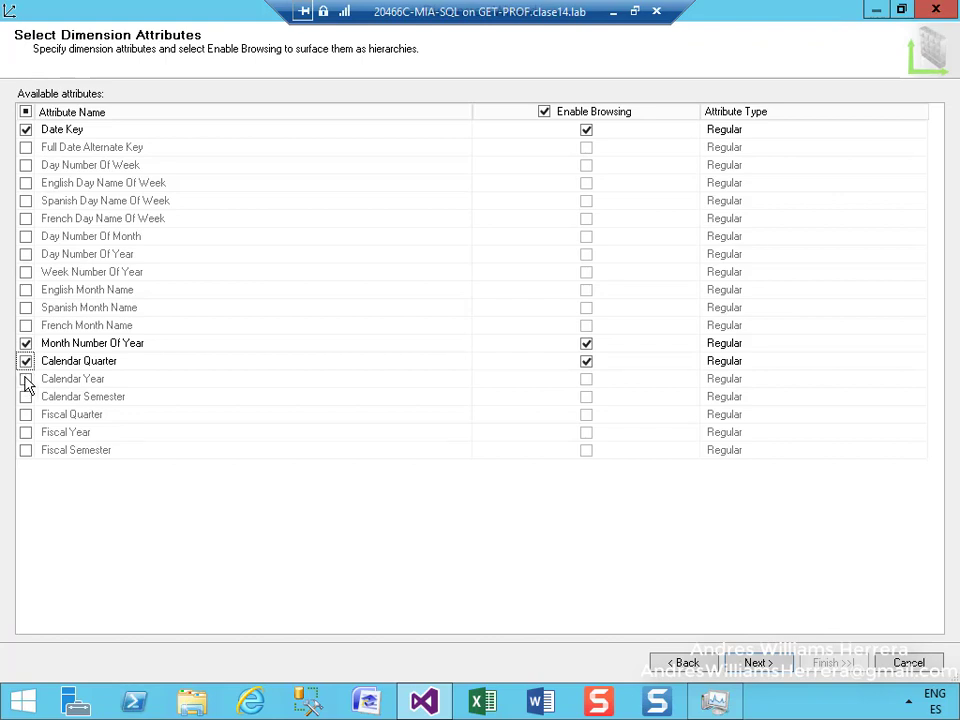
{"action": "left_click", "coordinate": [26, 380]}
{"action": "left_click", "coordinate": [26, 397]}
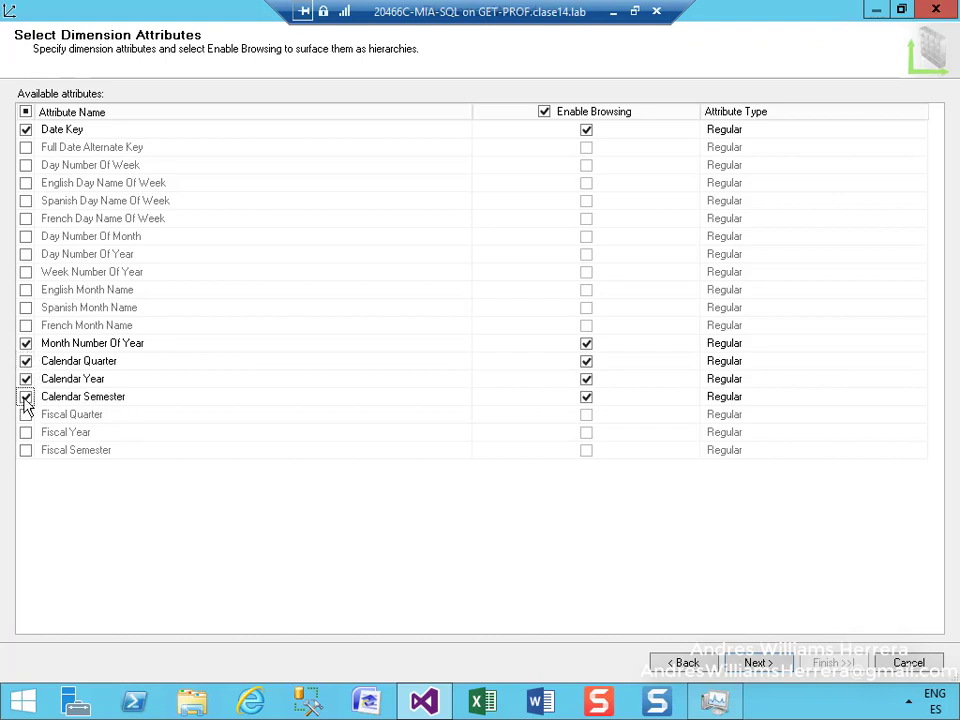
{"action": "key", "text": "ctrl+1"}
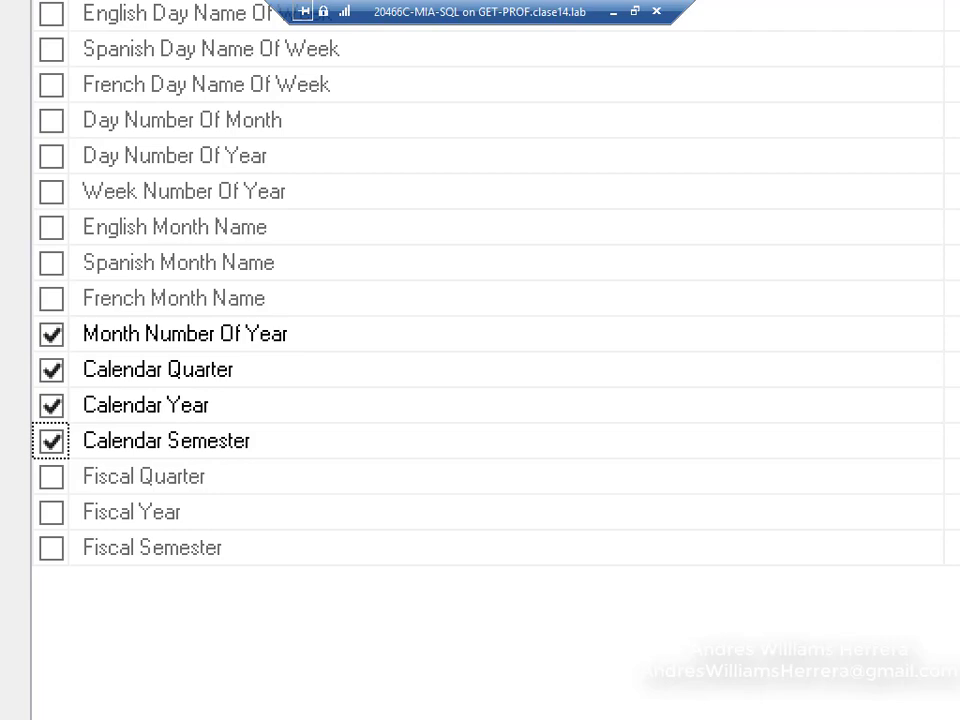
{"action": "key", "text": "Escape"}
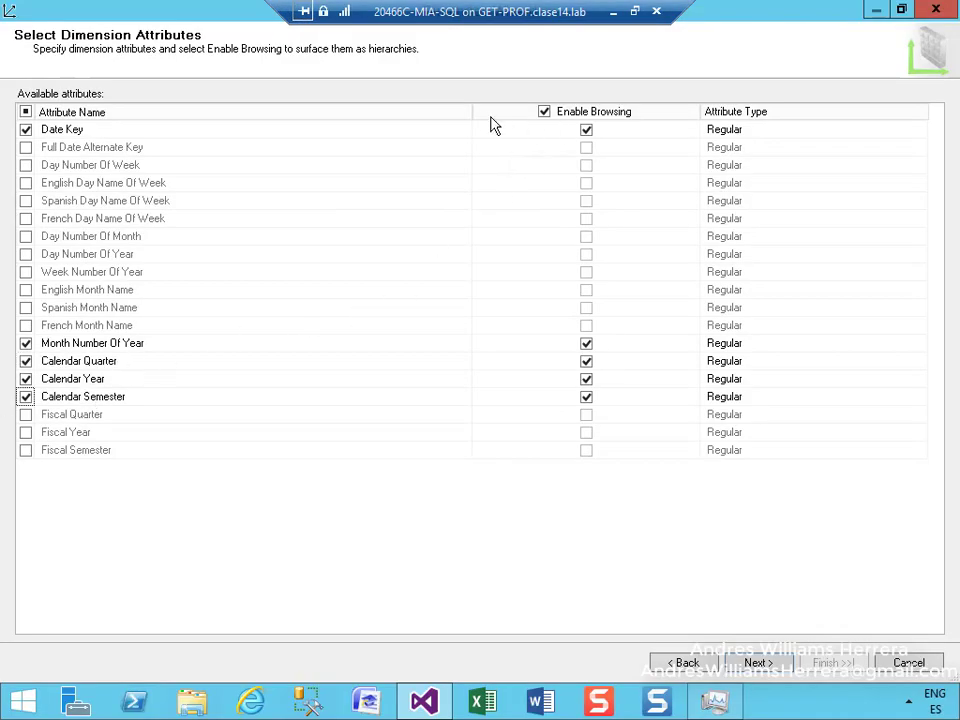
Step: Narrow the Attribute Name and Enable Browsing columns, and mark the Attribute Type heading with a rectangle in an enlarged view
{"action": "left_click_drag", "start_coordinate": [468, 113], "coordinate": [186, 130]}
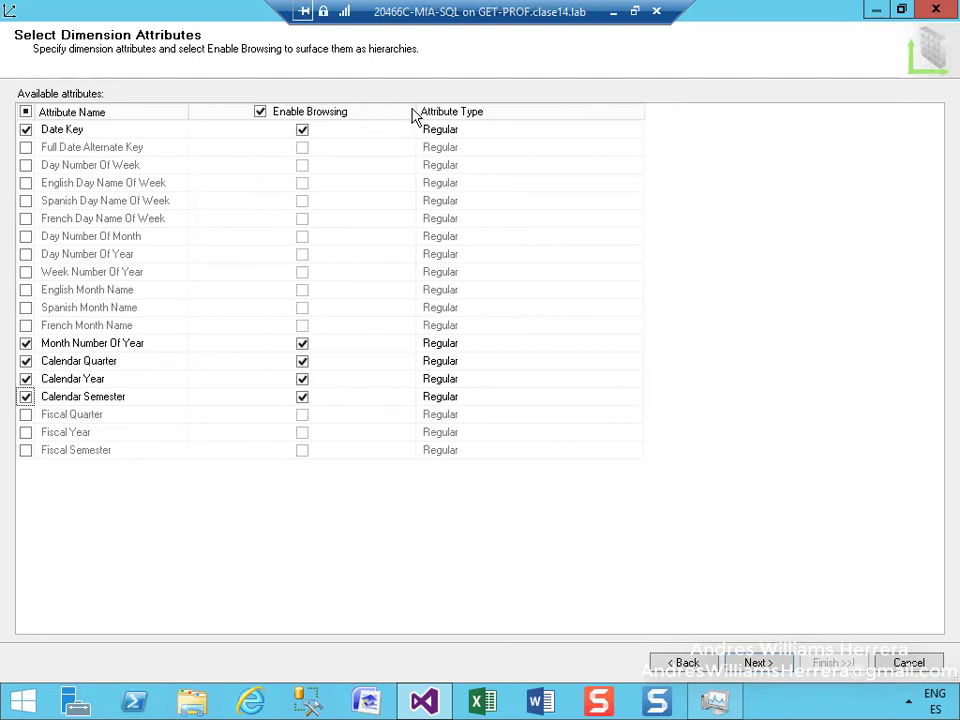
{"action": "left_click_drag", "start_coordinate": [415, 117], "coordinate": [372, 128]}
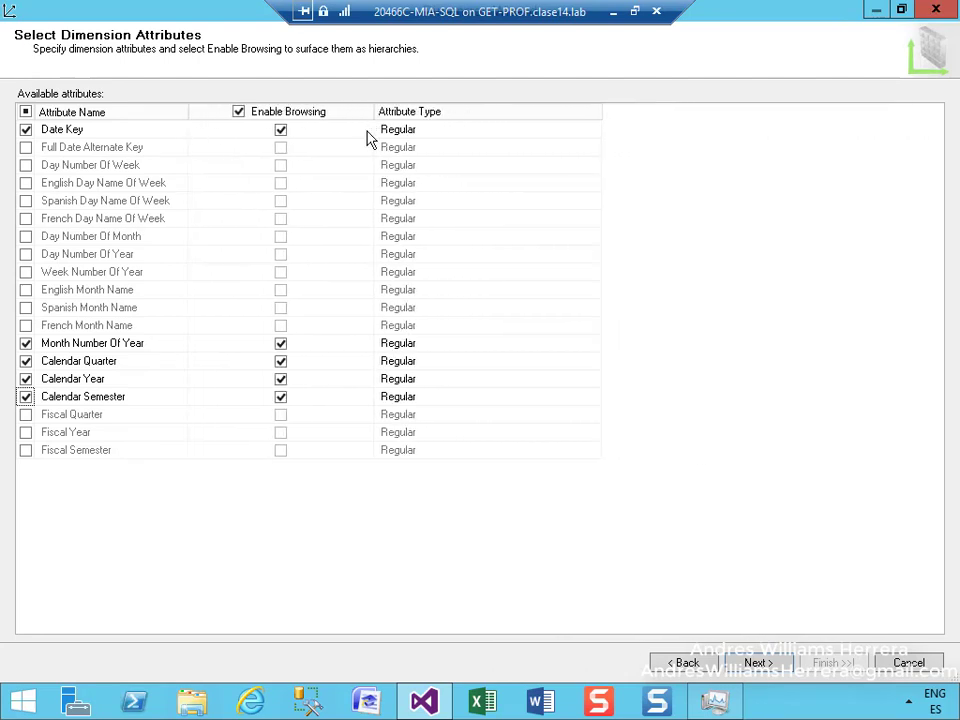
{"action": "left_click", "coordinate": [444, 345]}
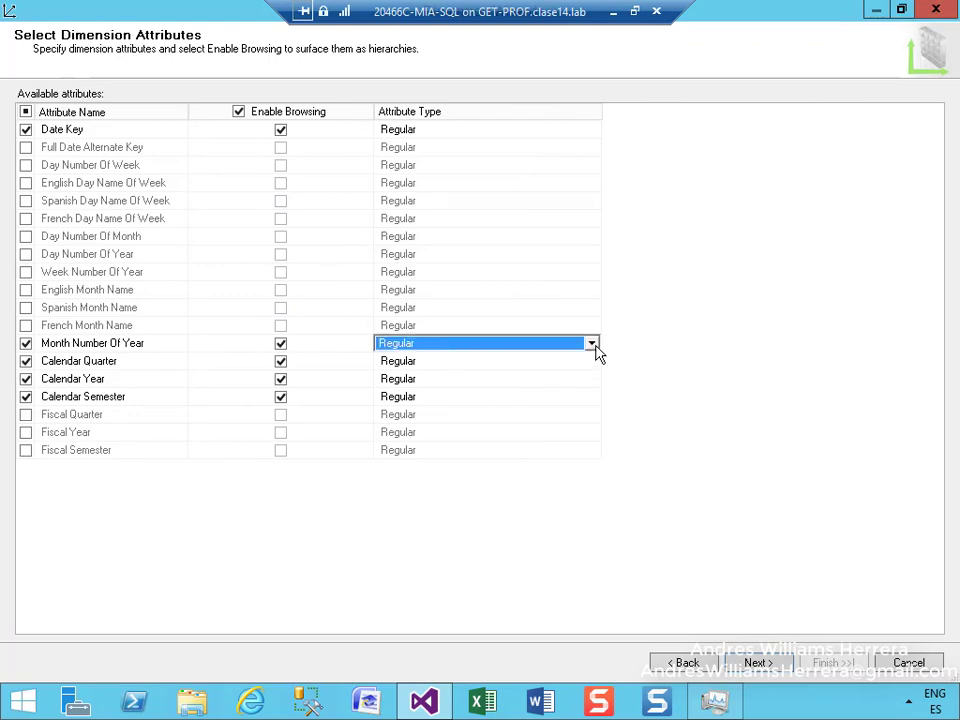
{"action": "key", "text": "ctrl+1"}
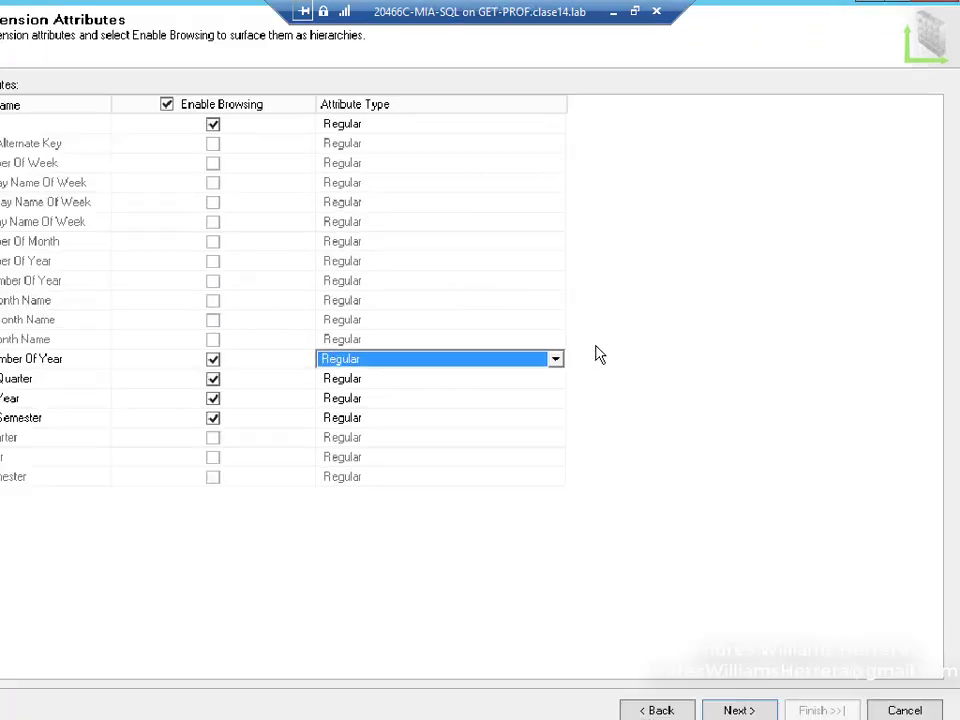
{"action": "left_click", "coordinate": [468, 354]}
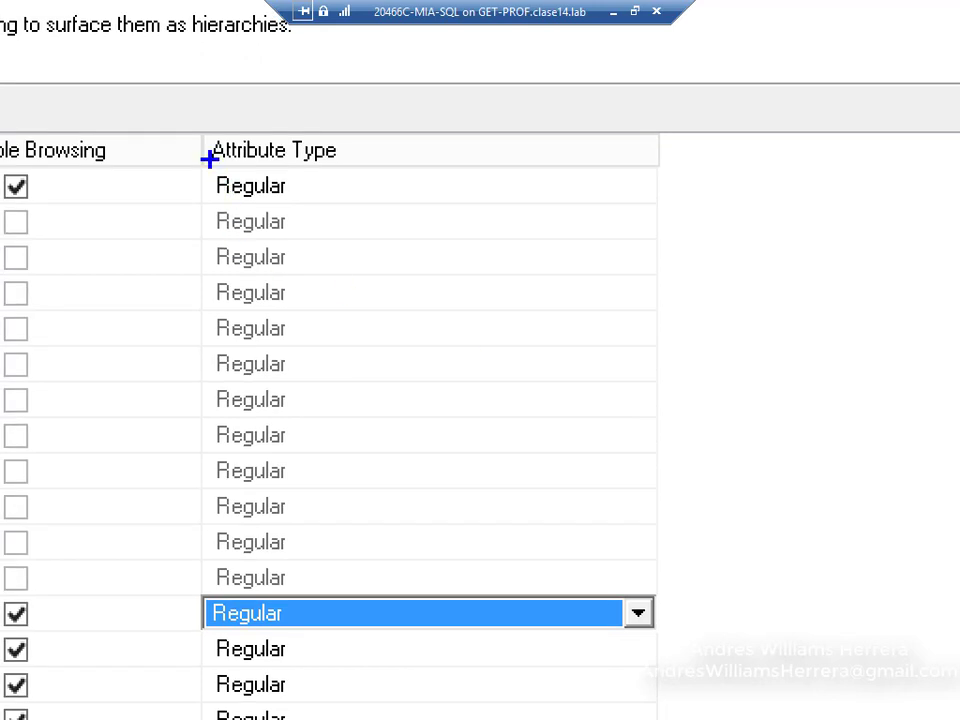
{"action": "mouse_move", "coordinate": [191, 112]}
{"action": "left_mouse_down"}
{"action": "mouse_move", "coordinate": [249, 163]}
{"action": "mouse_move", "coordinate": [364, 174]}
{"action": "left_mouse_up"}
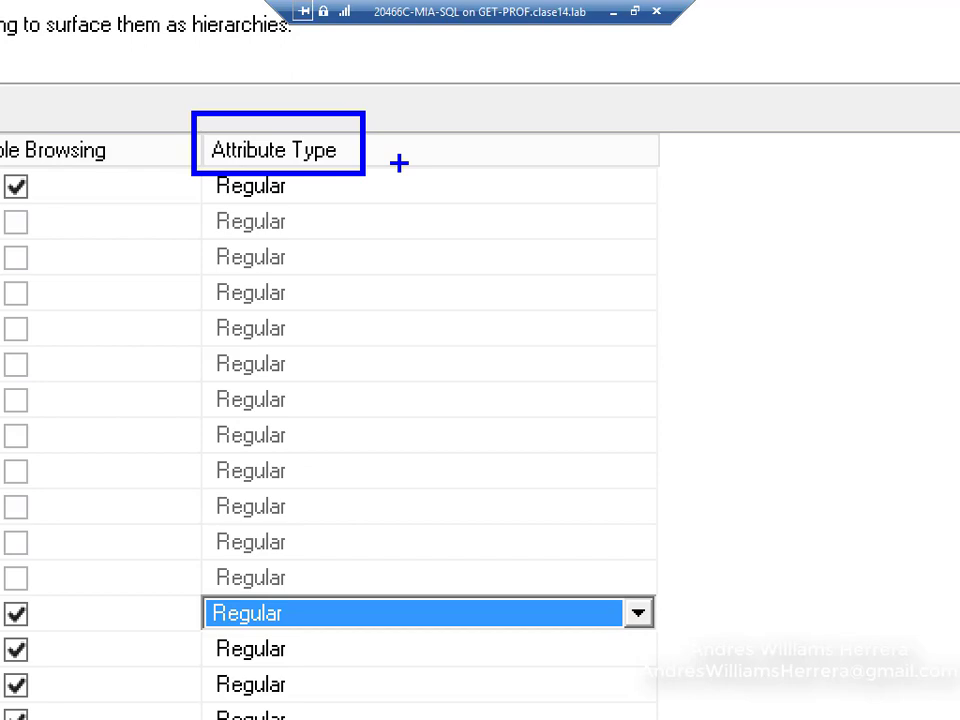
{"action": "key", "text": "Escape"}
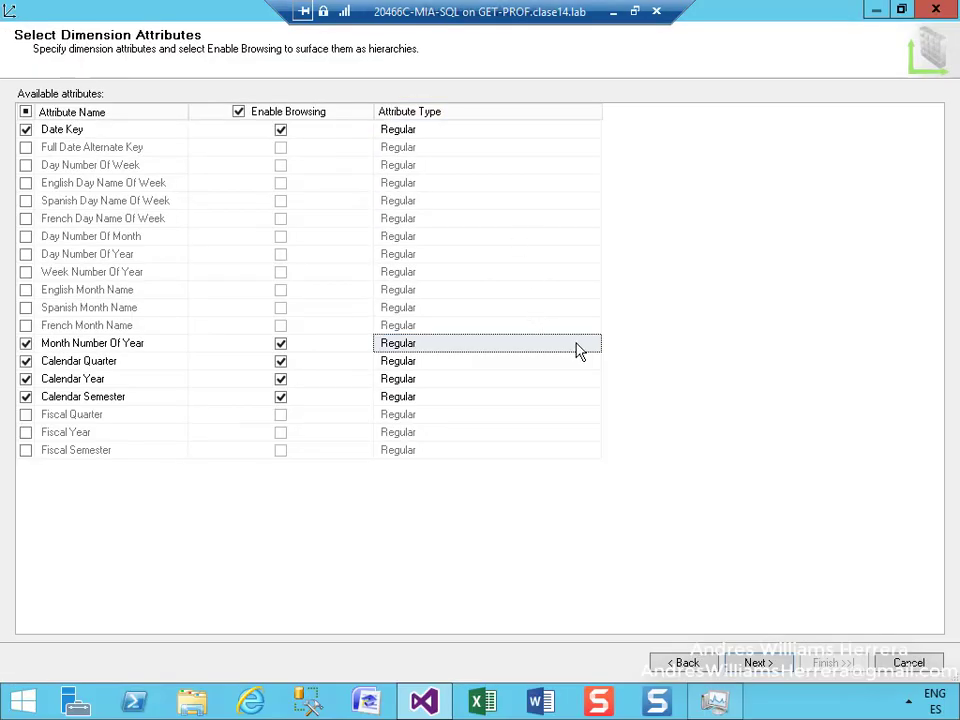
Step: Set the attribute type of Month Number Of Year to Month from the Date > Calendar types
{"action": "left_click", "coordinate": [588, 349]}
{"action": "left_click", "coordinate": [591, 344]}
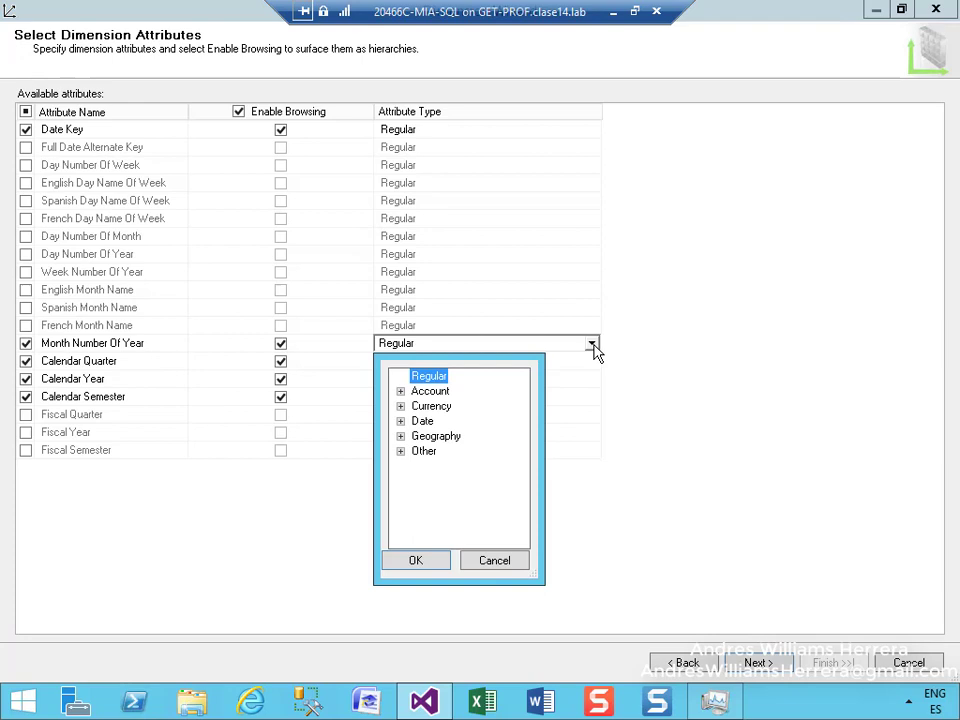
{"action": "left_click", "coordinate": [401, 422]}
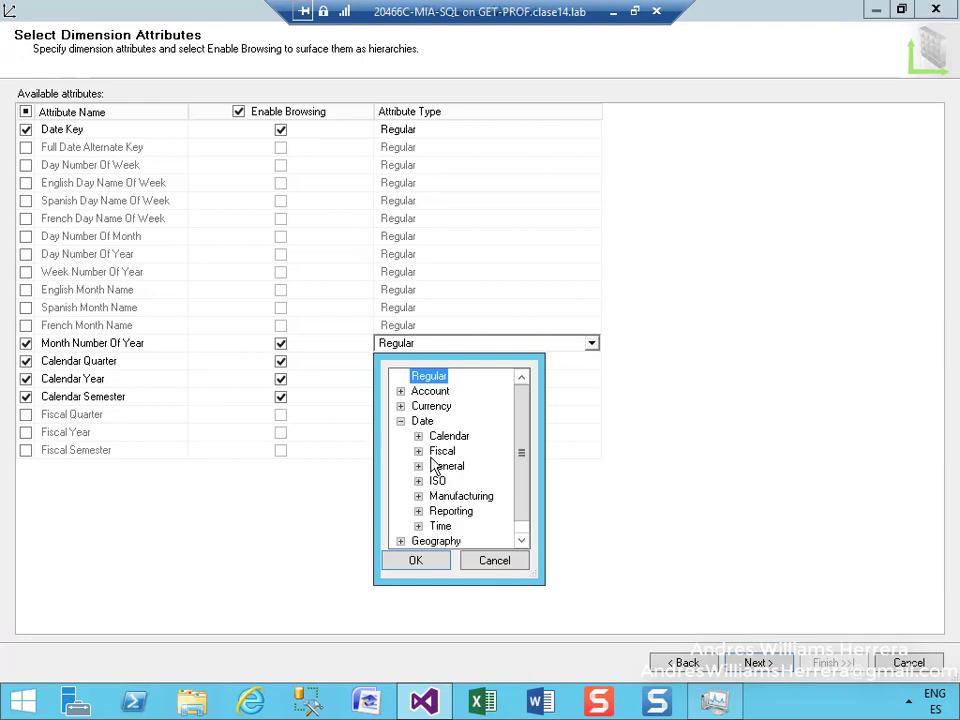
{"action": "left_click", "coordinate": [419, 437]}
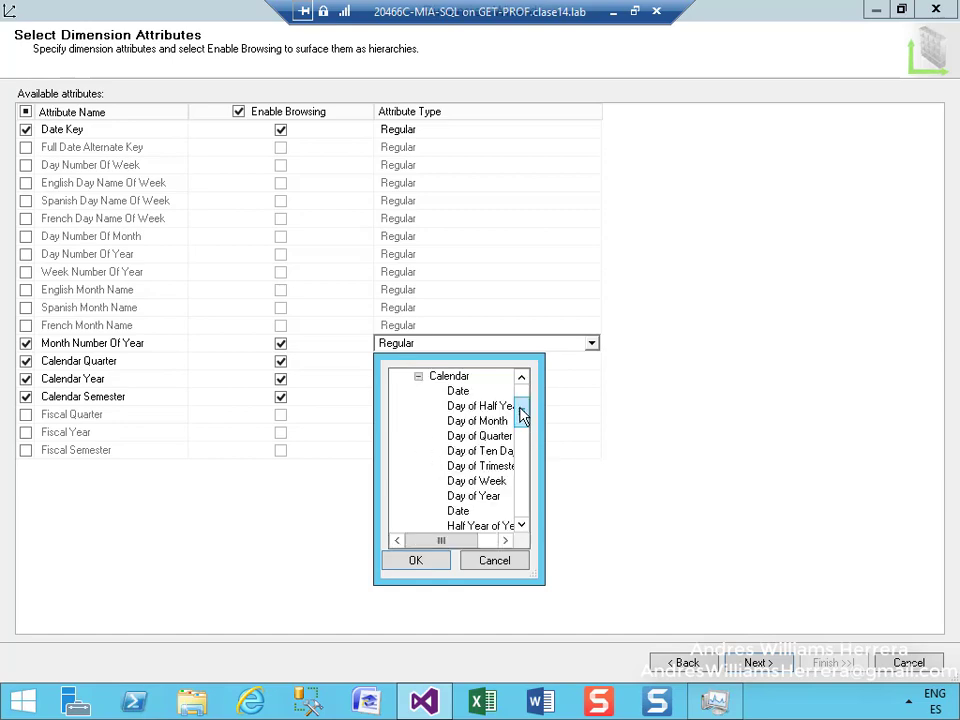
{"action": "left_click_drag", "start_coordinate": [521, 414], "coordinate": [521, 404]}
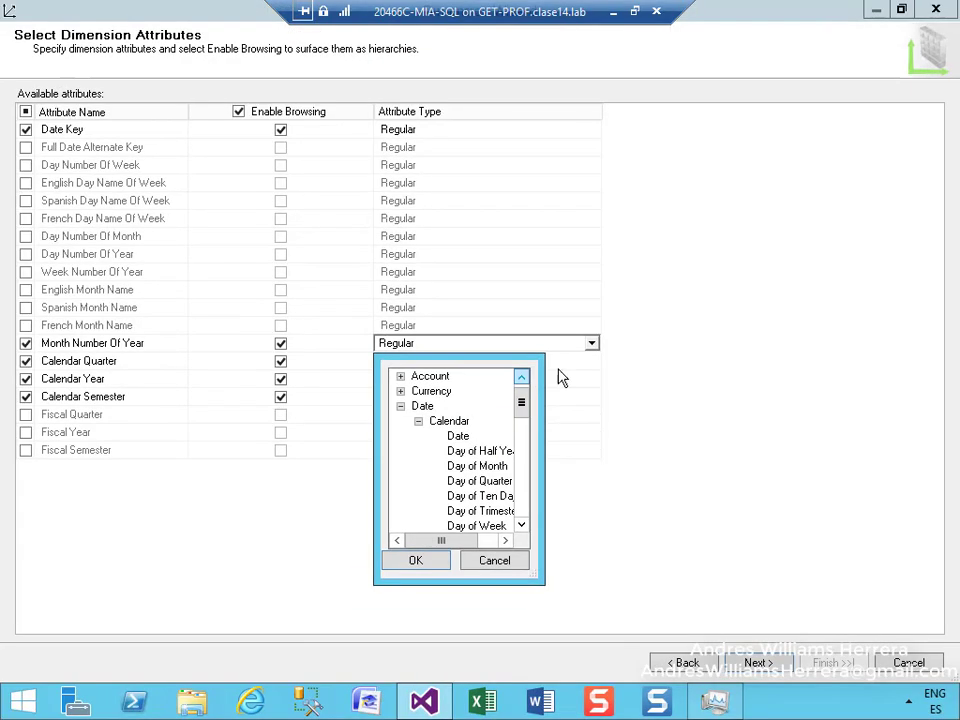
{"action": "scroll", "coordinate": [389, 595], "scroll_direction": "down", "scroll_amount": 5}
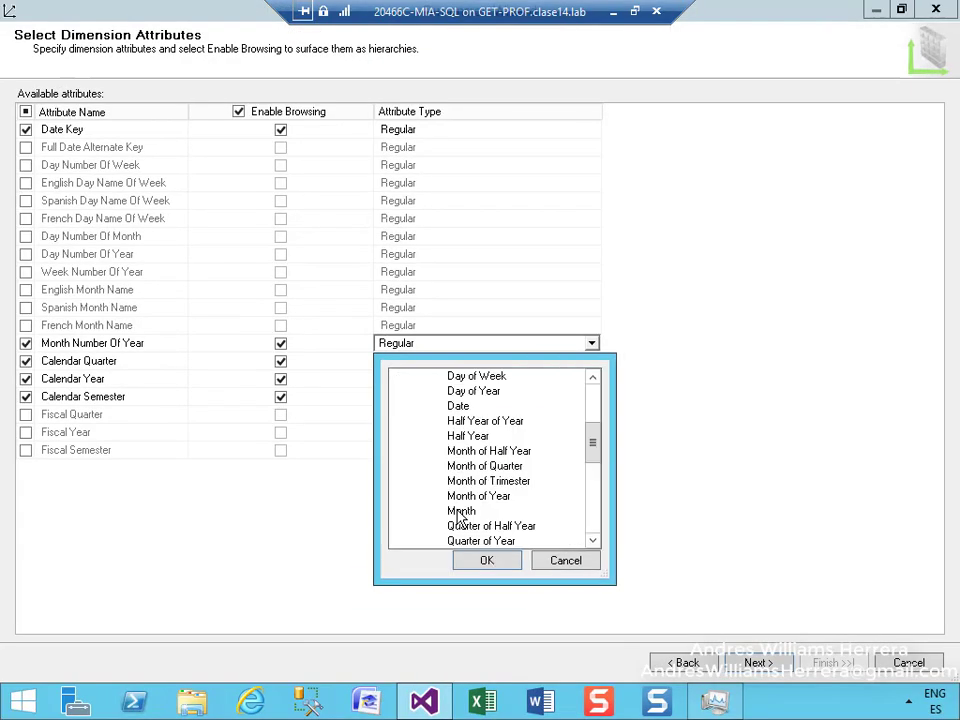
{"action": "left_click", "coordinate": [461, 512]}
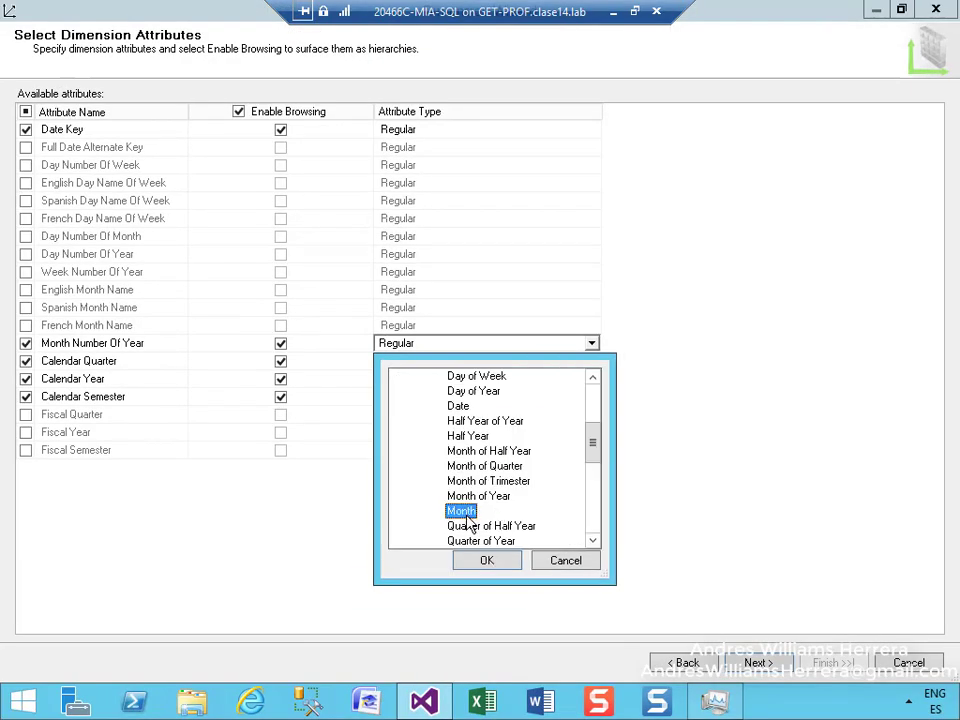
{"action": "left_click", "coordinate": [473, 564]}
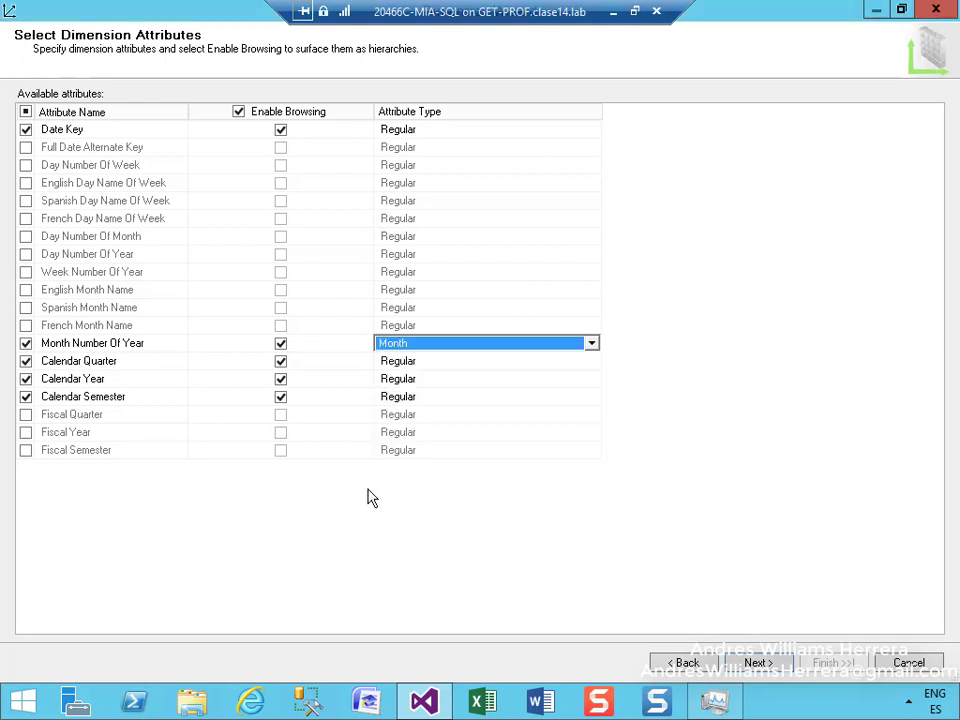
Step: Set the attribute type of Calendar Quarter to Quarter from the Date > Calendar types
{"action": "left_click", "coordinate": [481, 365]}
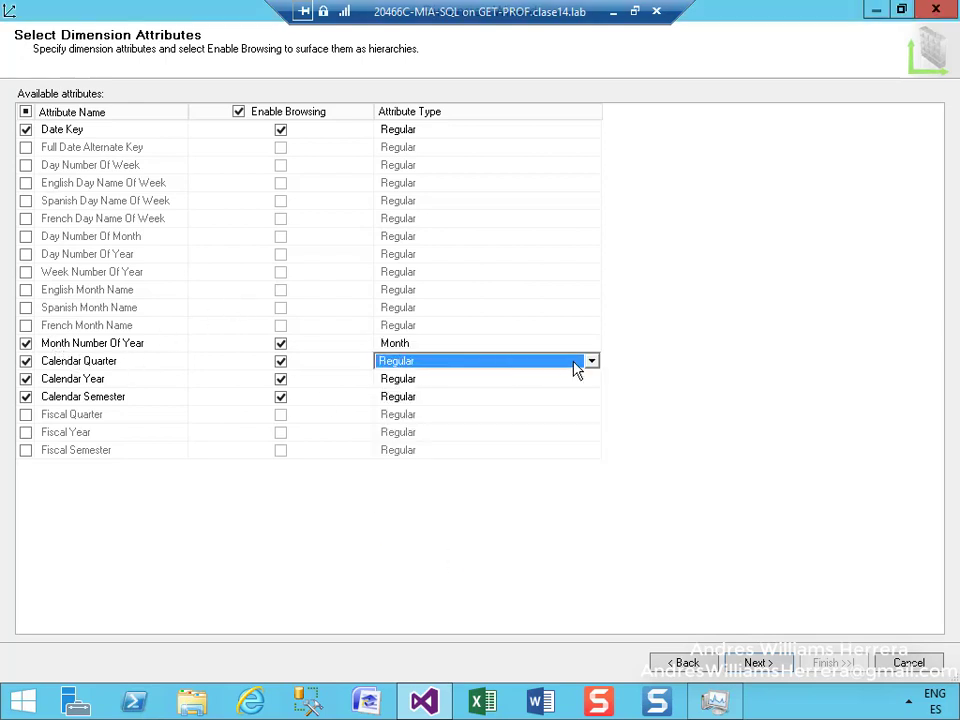
{"action": "left_click", "coordinate": [592, 362]}
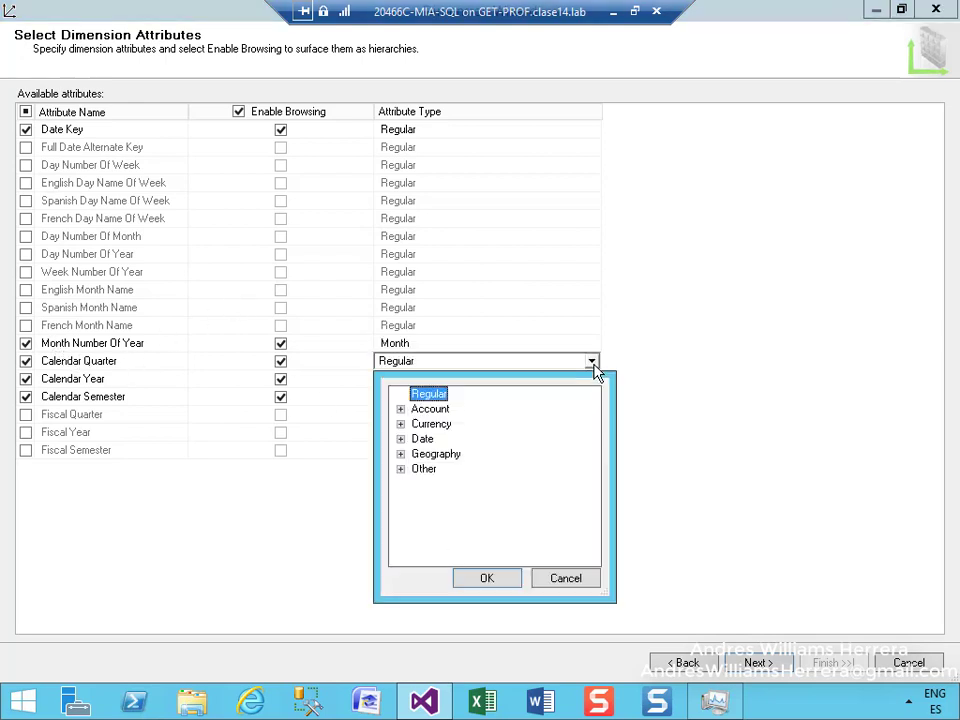
{"action": "left_click", "coordinate": [400, 439]}
{"action": "left_click", "coordinate": [418, 454]}
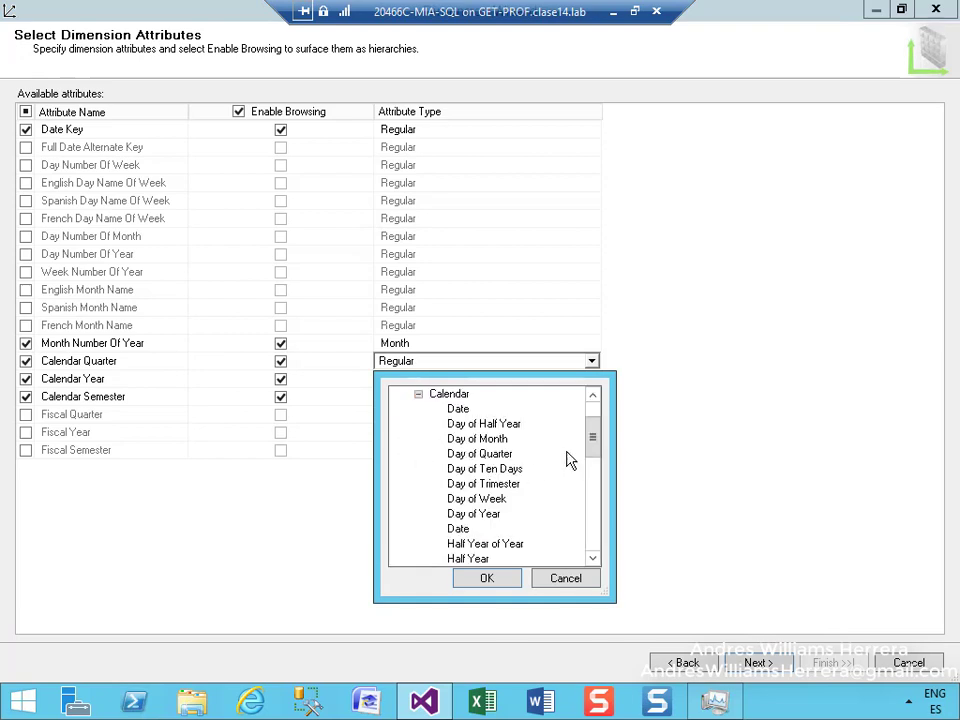
{"action": "left_click_drag", "start_coordinate": [595, 445], "coordinate": [594, 476]}
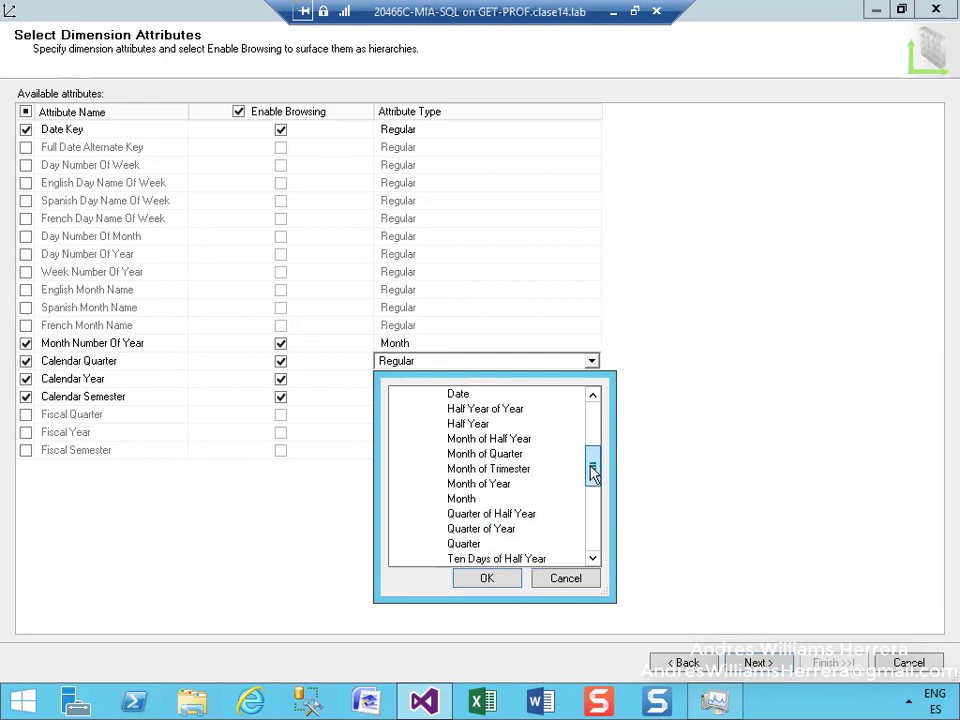
{"action": "left_click", "coordinate": [455, 544]}
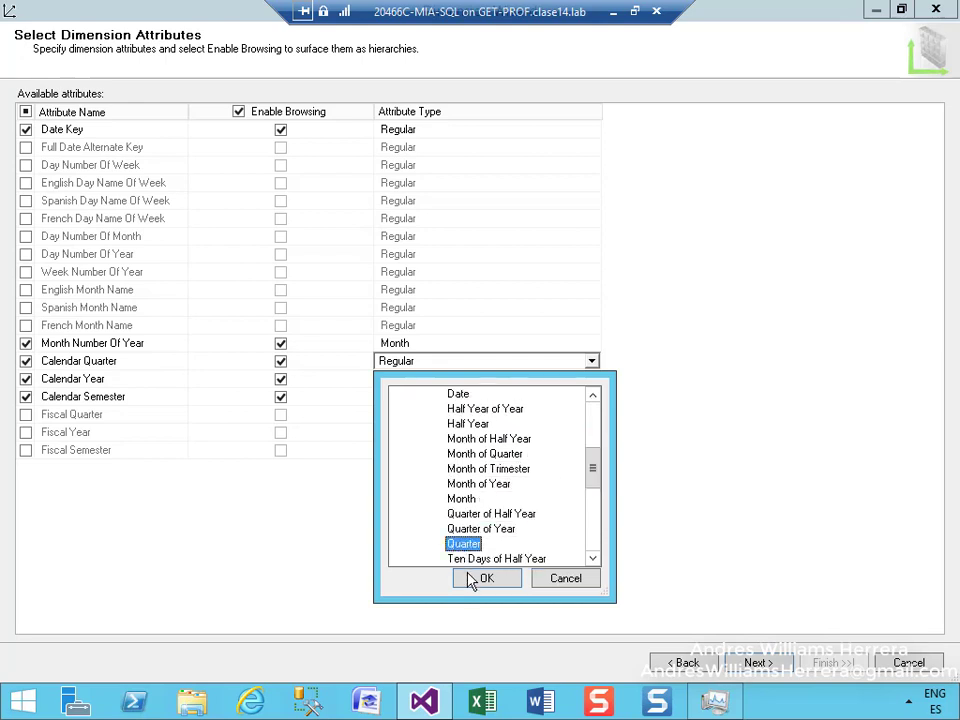
{"action": "left_click", "coordinate": [474, 582]}
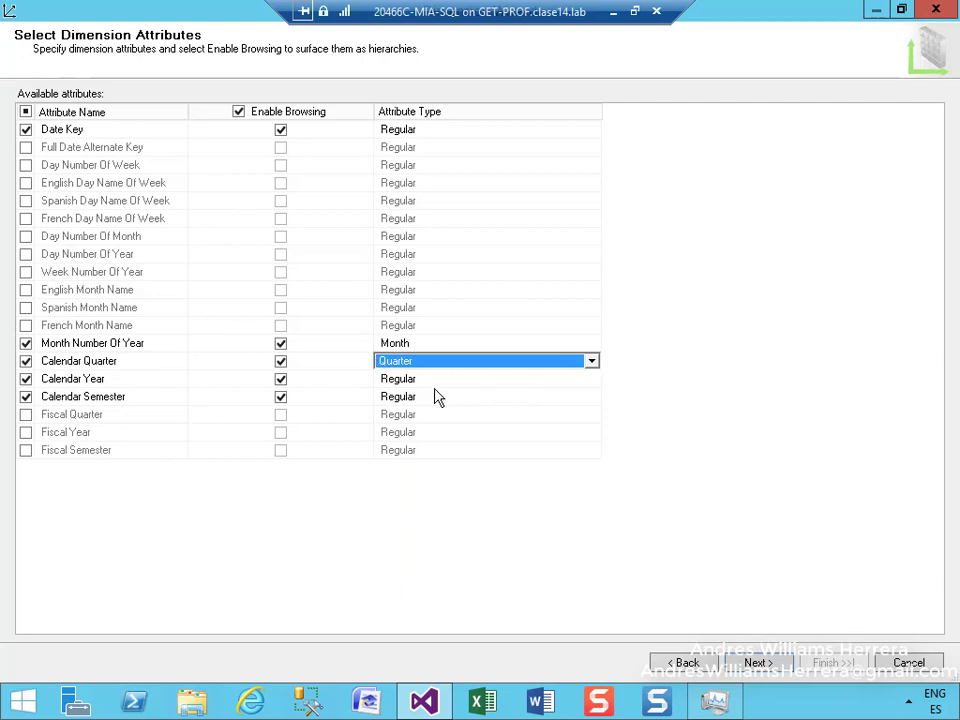
Step: Set the attribute type of Calendar Year to Year from the Date > Calendar types
{"action": "left_click", "coordinate": [440, 396]}
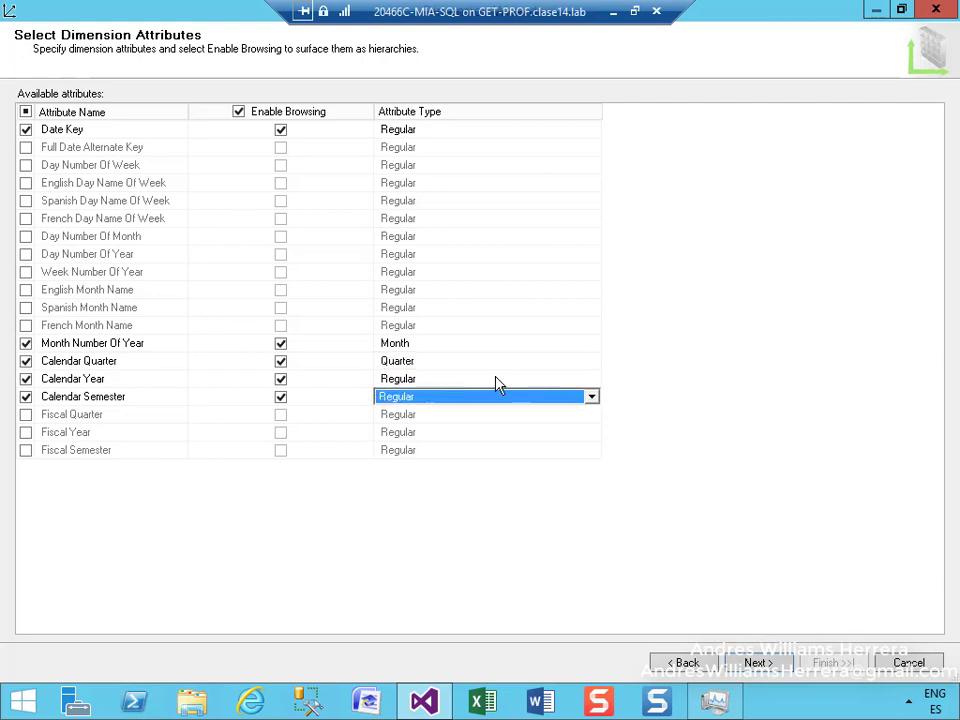
{"action": "left_click", "coordinate": [562, 380]}
{"action": "left_click", "coordinate": [592, 379]}
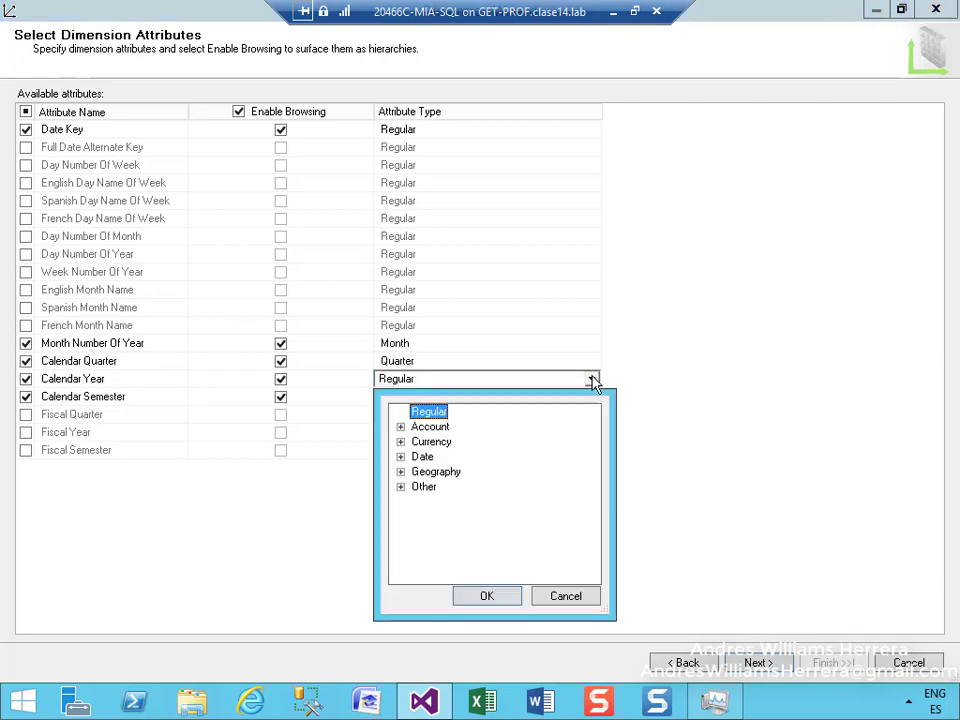
{"action": "left_click", "coordinate": [400, 457]}
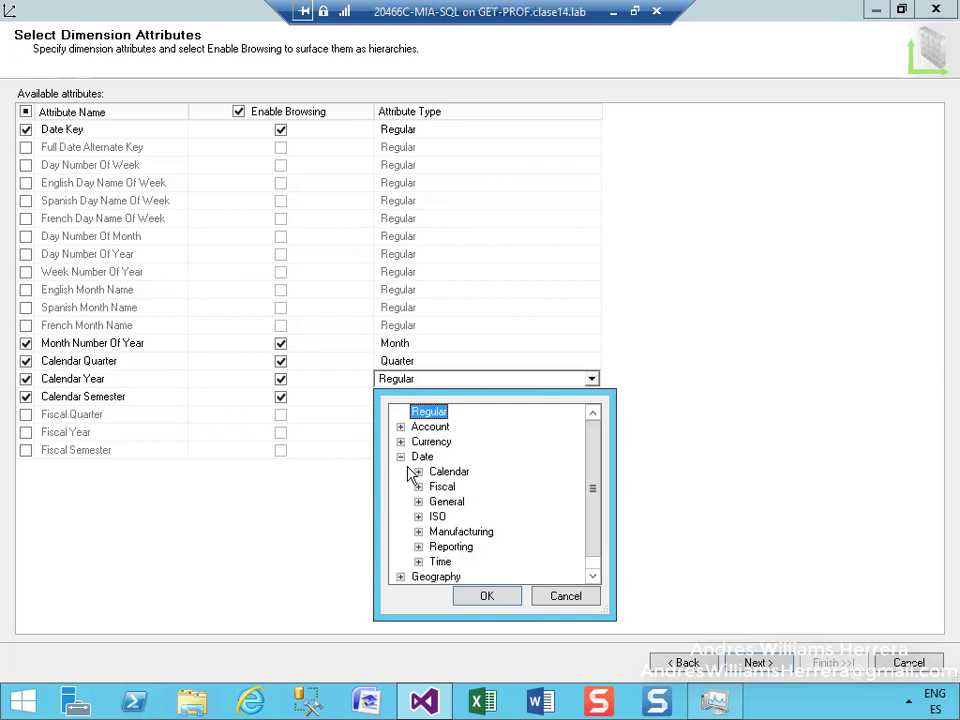
{"action": "left_click", "coordinate": [418, 472]}
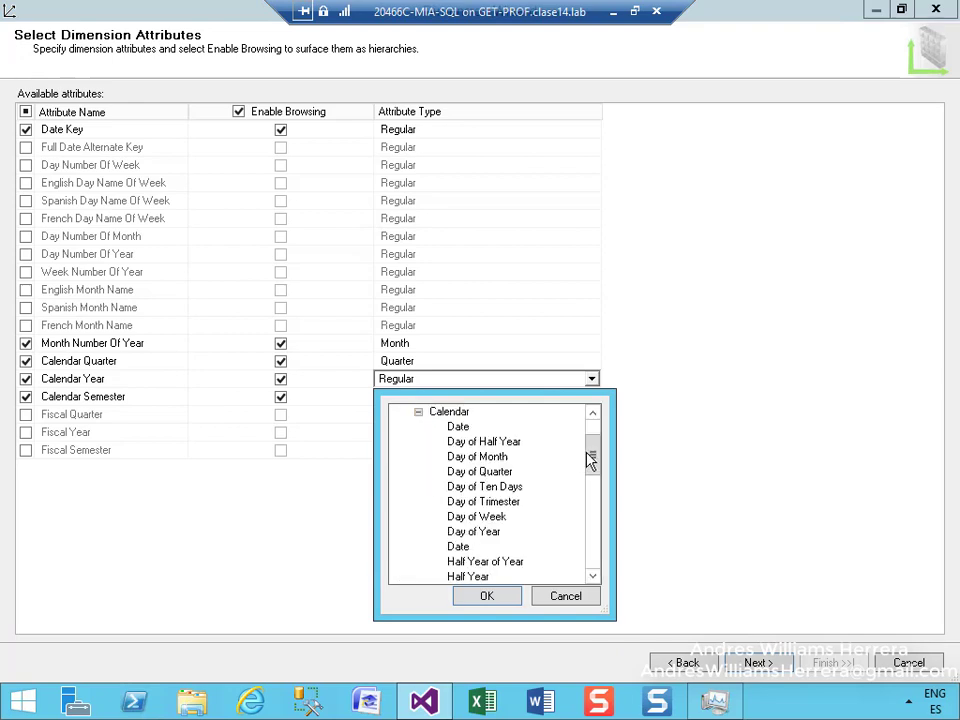
{"action": "left_click_drag", "start_coordinate": [596, 471], "coordinate": [590, 535]}
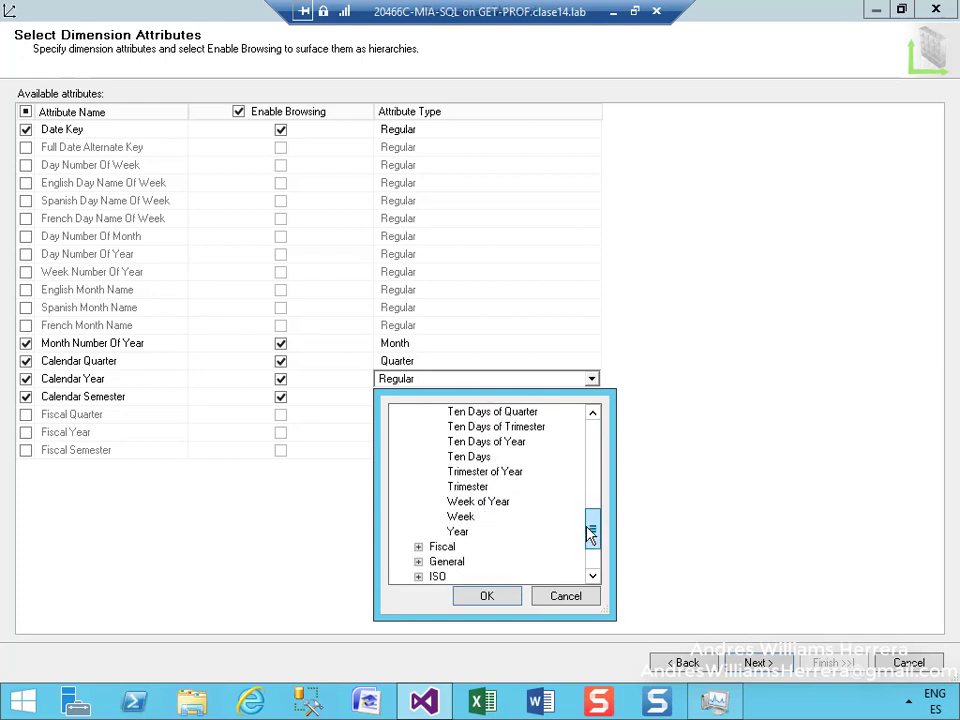
{"action": "left_click", "coordinate": [458, 531]}
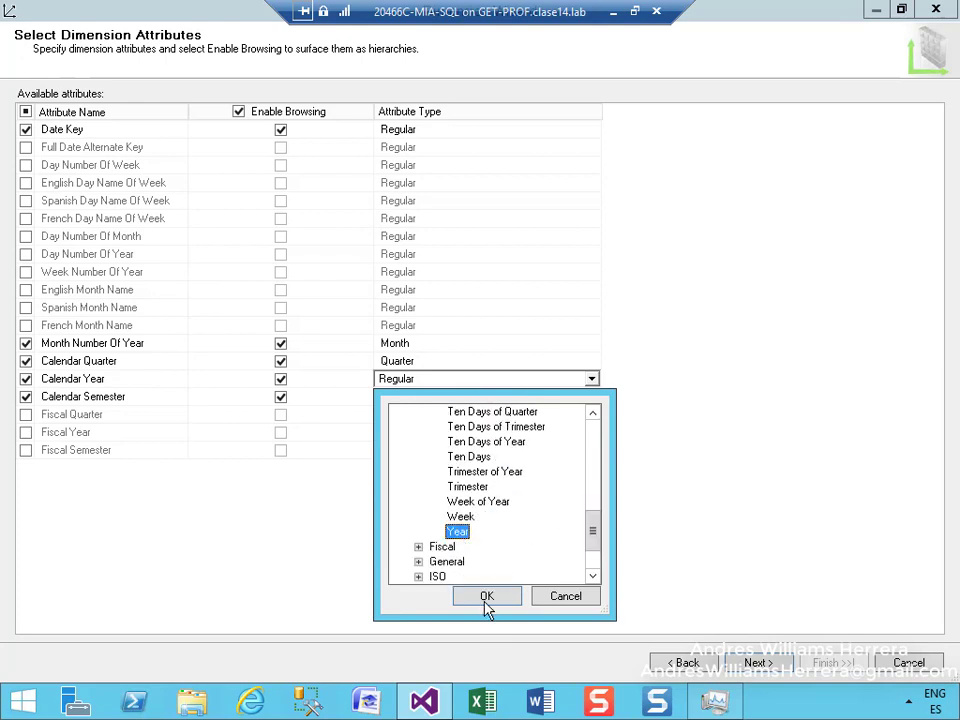
{"action": "left_click", "coordinate": [487, 599]}
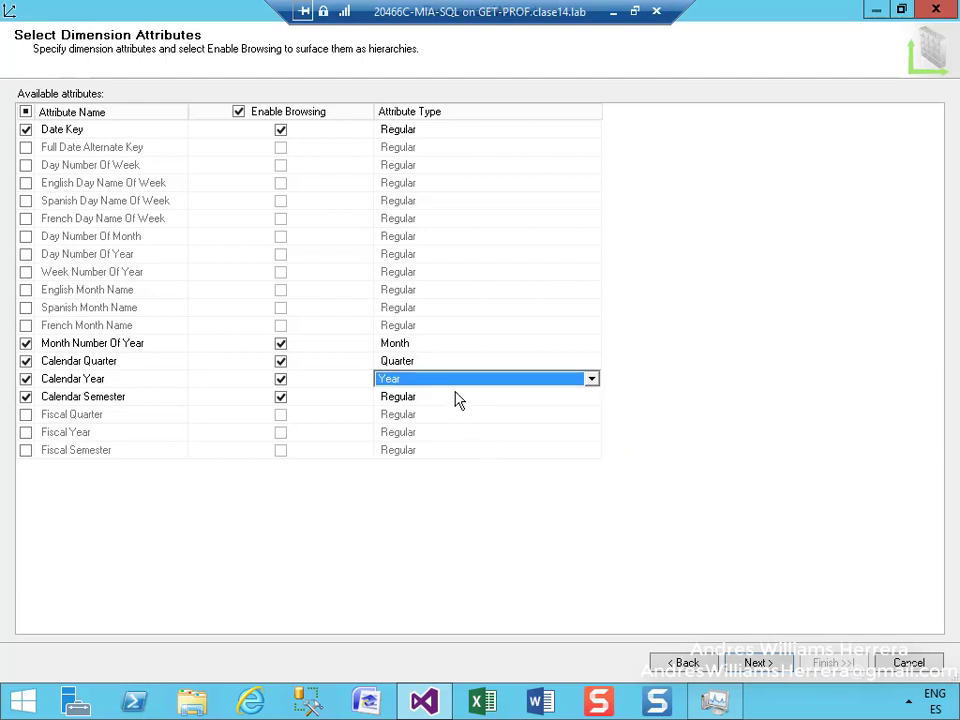
Step: Set the attribute type of Calendar Semester to Half Year from the Date > Calendar types, and narrow the Attribute Type column
{"action": "left_click", "coordinate": [574, 397]}
{"action": "left_click", "coordinate": [592, 398]}
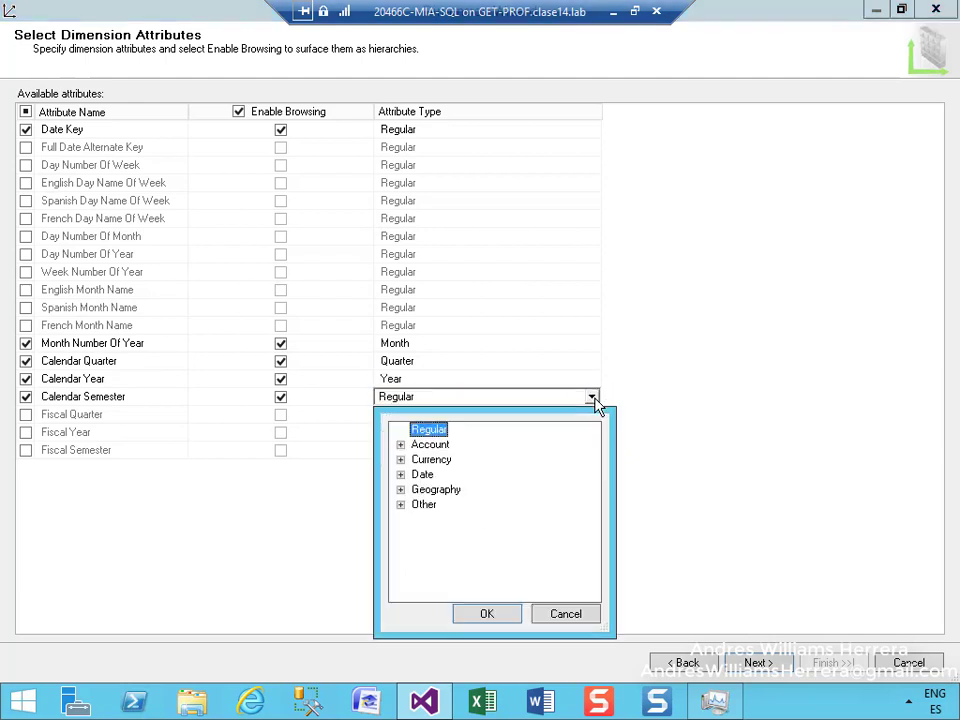
{"action": "left_click", "coordinate": [400, 474]}
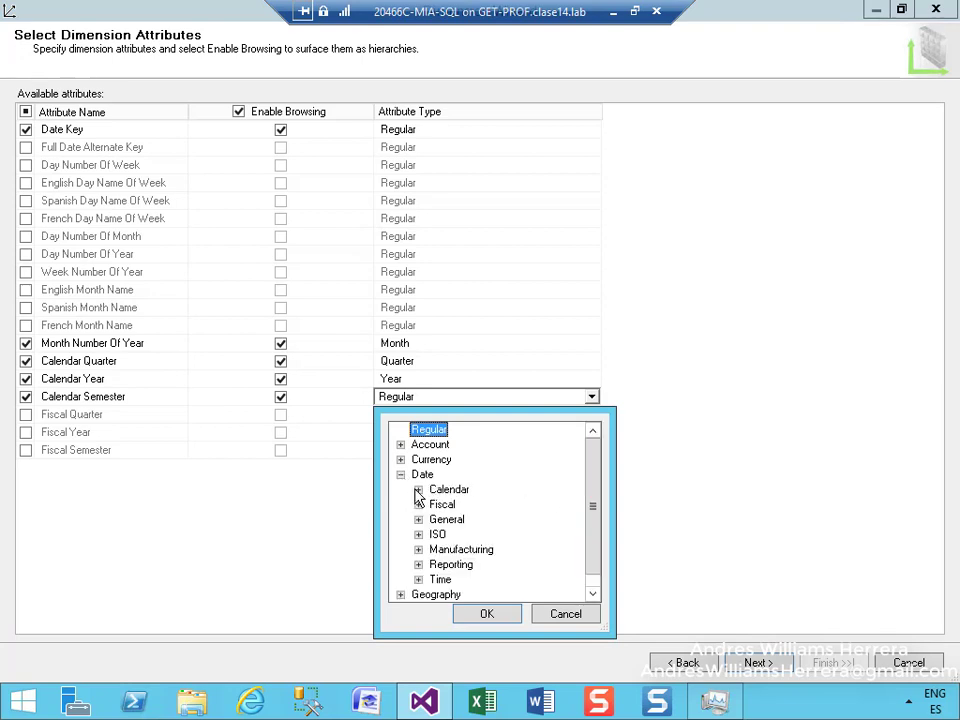
{"action": "left_click", "coordinate": [419, 490]}
{"action": "left_click_drag", "start_coordinate": [598, 486], "coordinate": [587, 507]}
{"action": "left_click", "coordinate": [465, 490]}
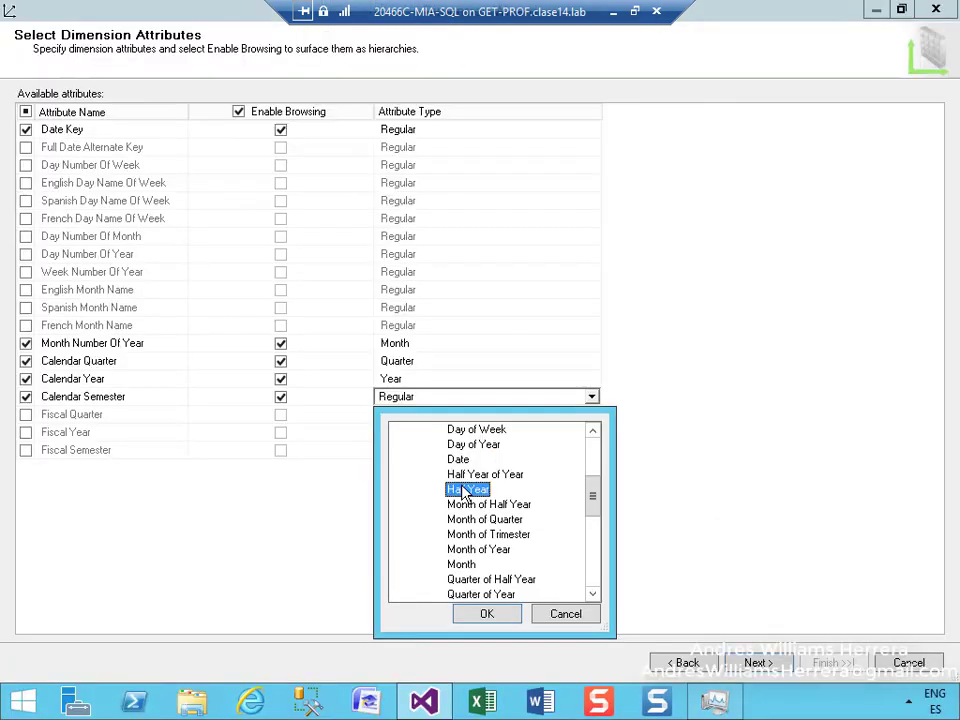
{"action": "left_click", "coordinate": [486, 614]}
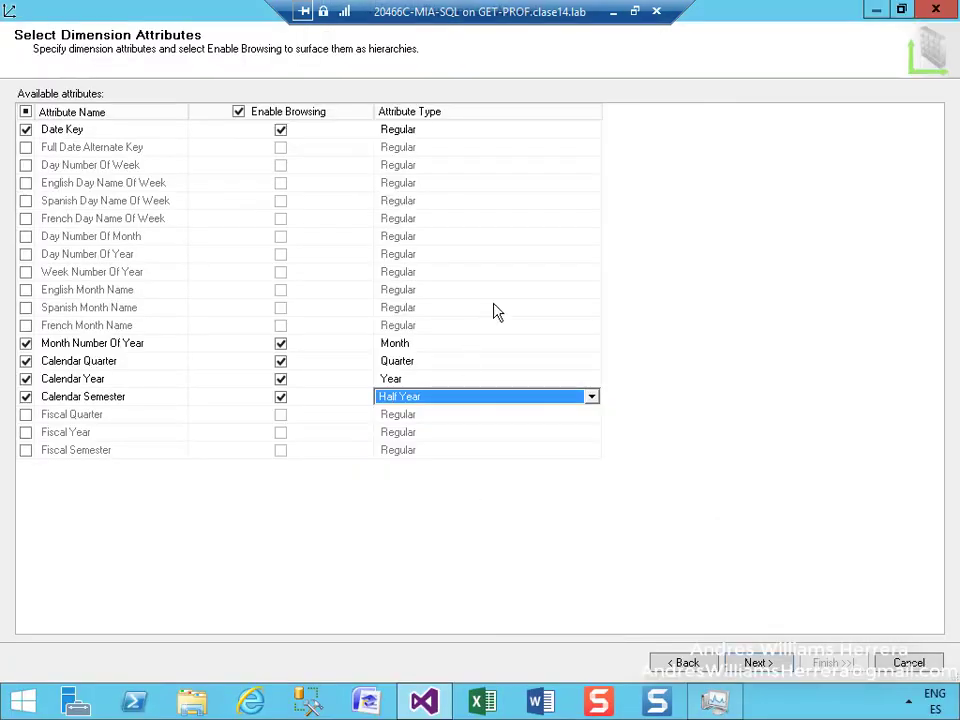
{"action": "left_click_drag", "start_coordinate": [600, 117], "coordinate": [506, 124]}
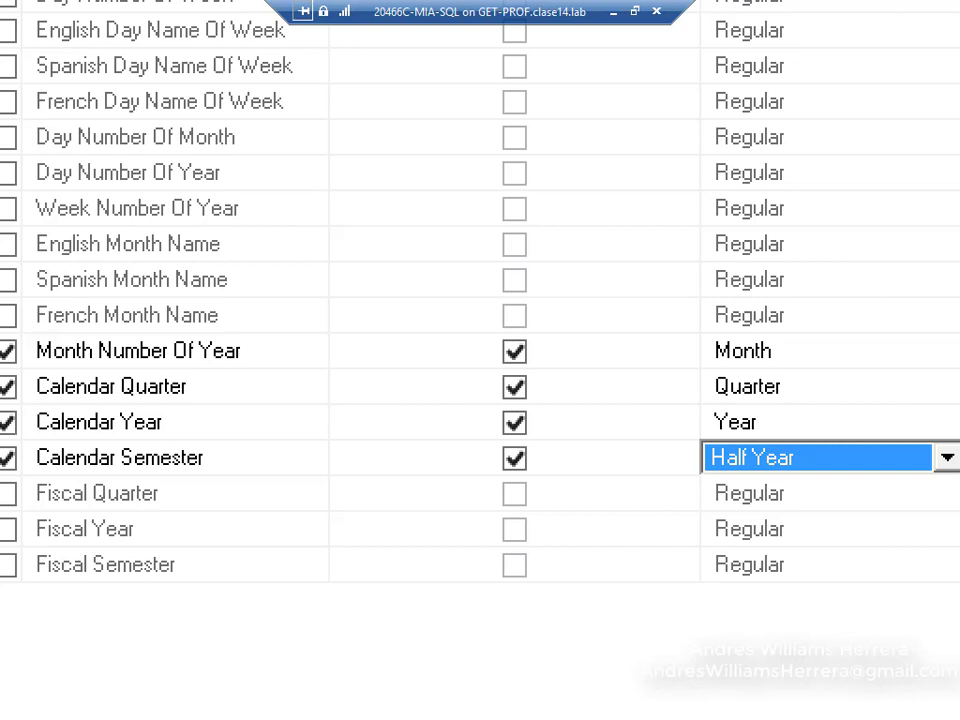
{"action": "key", "text": "Escape"}
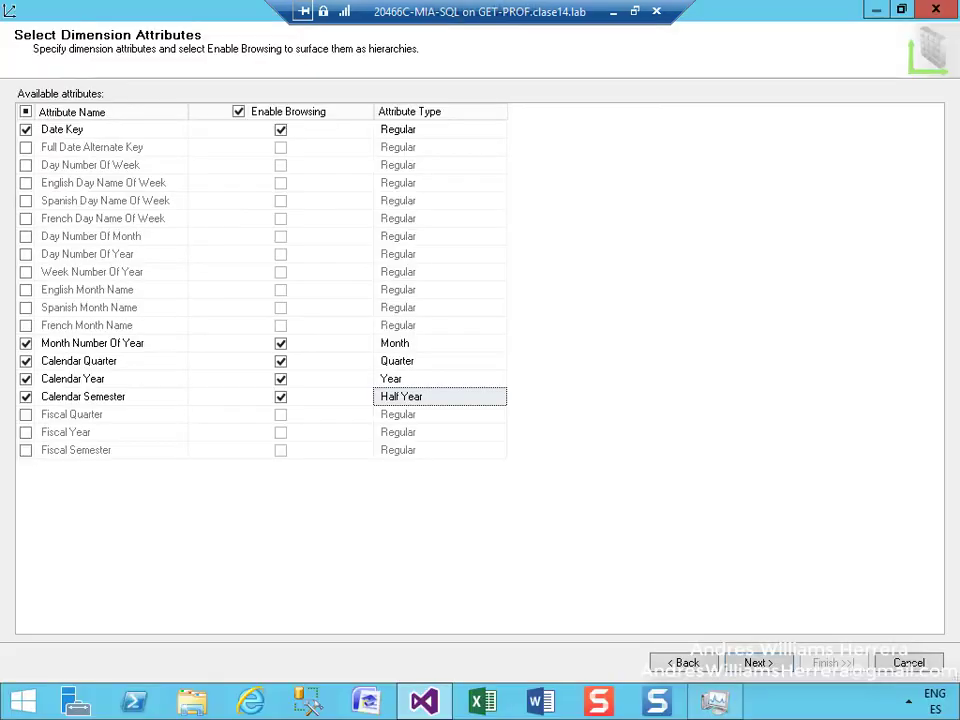
Step: Name the new dimension DimDate without a space and finish the dimension wizard
{"action": "left_click", "coordinate": [775, 664]}
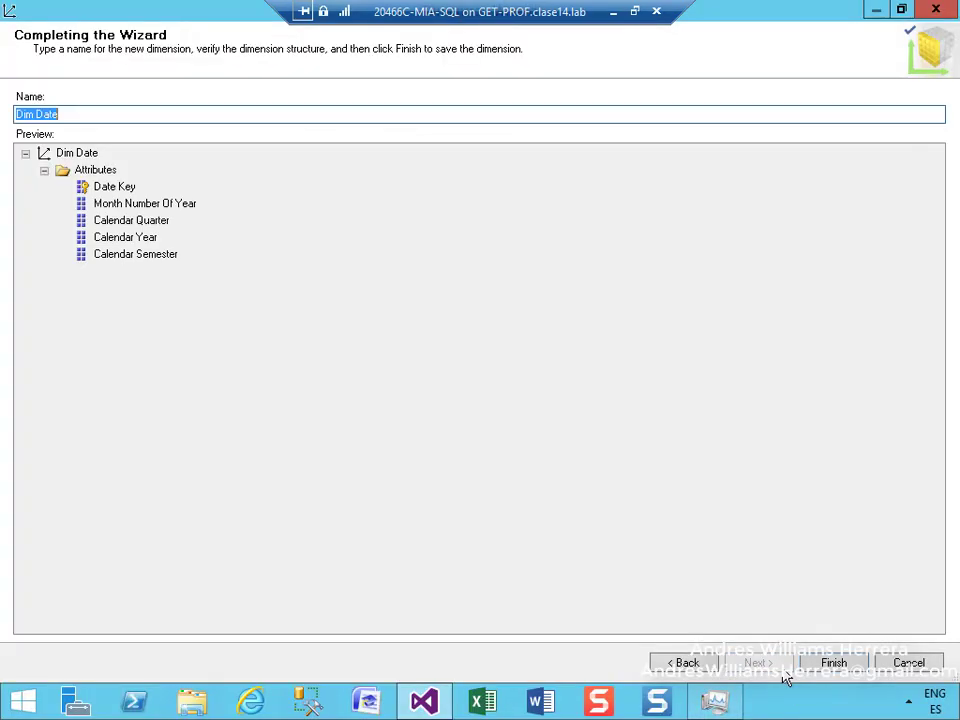
{"action": "left_click", "coordinate": [65, 113]}
{"action": "left_click", "coordinate": [38, 114]}
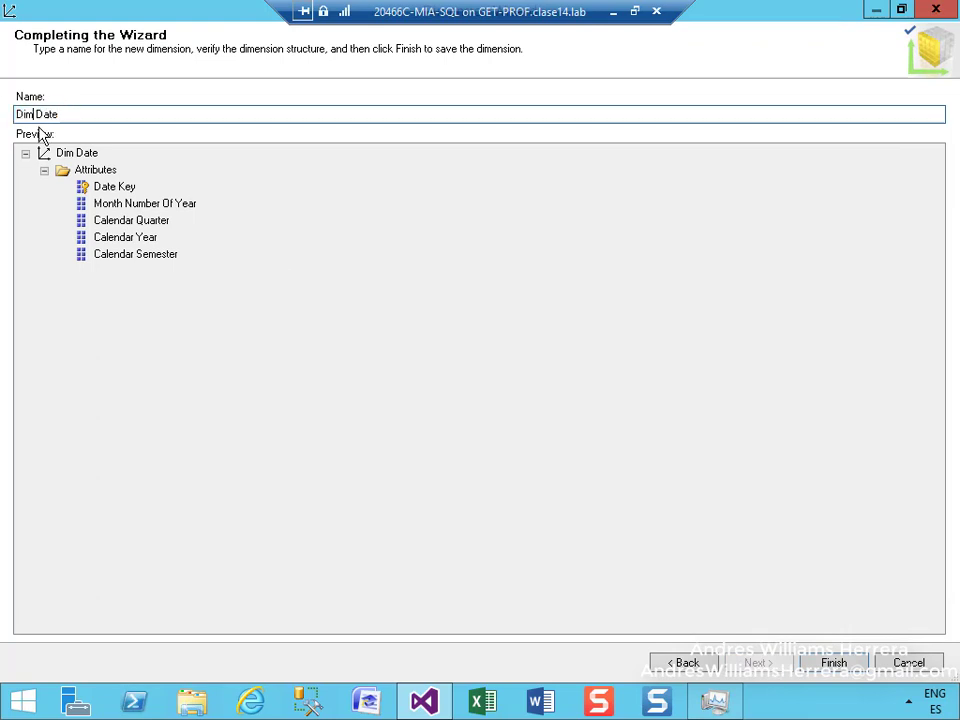
{"action": "key", "text": "BackSpace"}
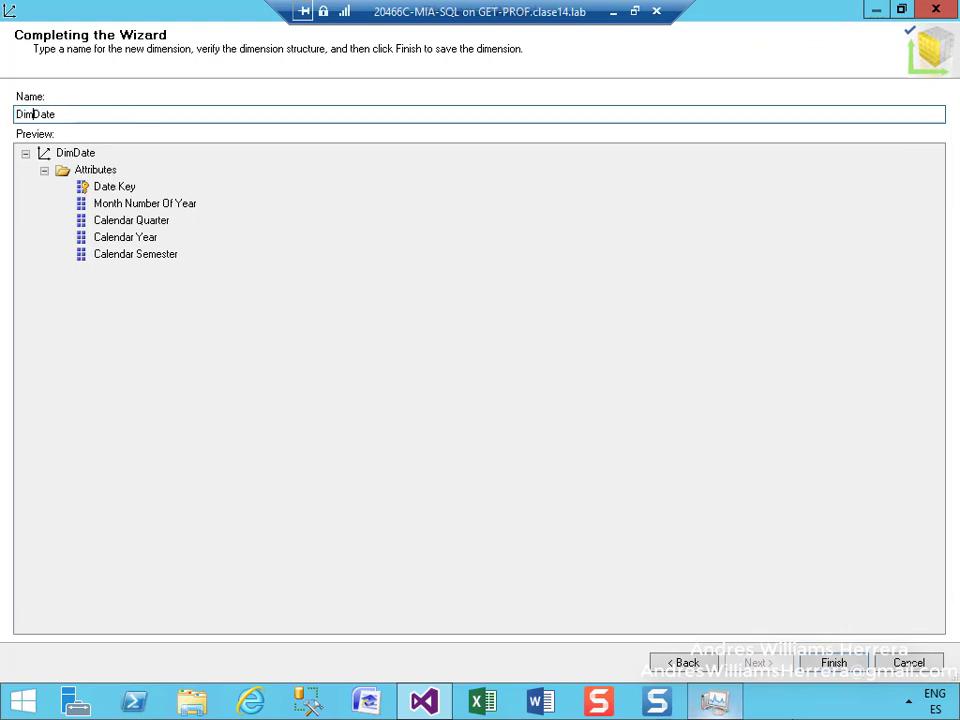
{"action": "left_click", "coordinate": [836, 664]}
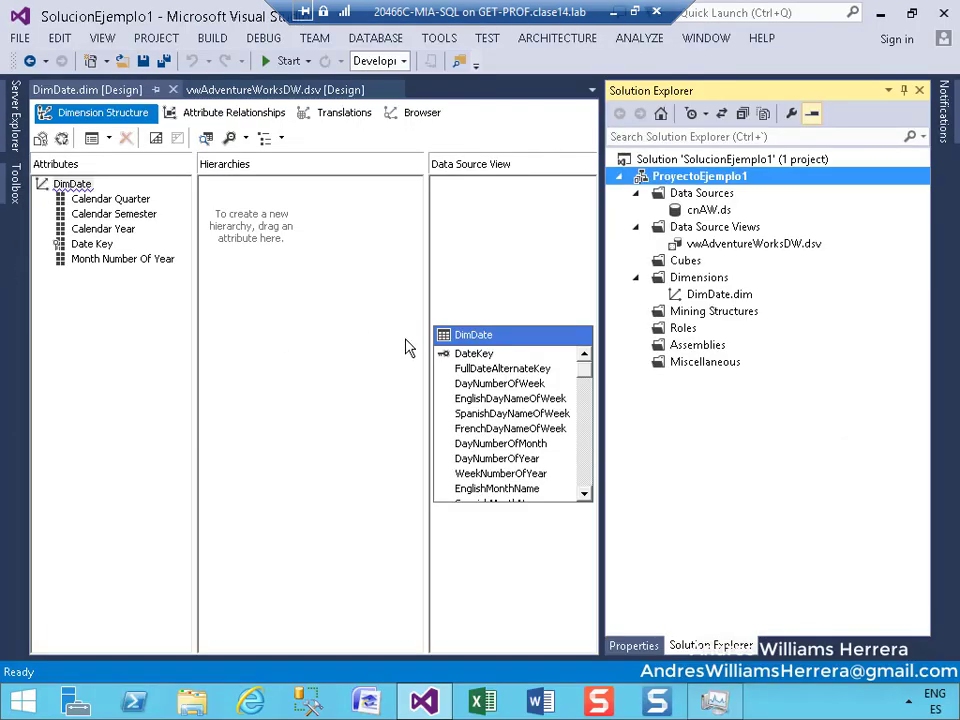
Step: Widen the Hierarchies pane and build a hierarchy with the levels Calendar Year, Calendar Semester, Calendar Quarter and Month Number Of Year
{"action": "left_click_drag", "start_coordinate": [427, 323], "coordinate": [471, 321]}
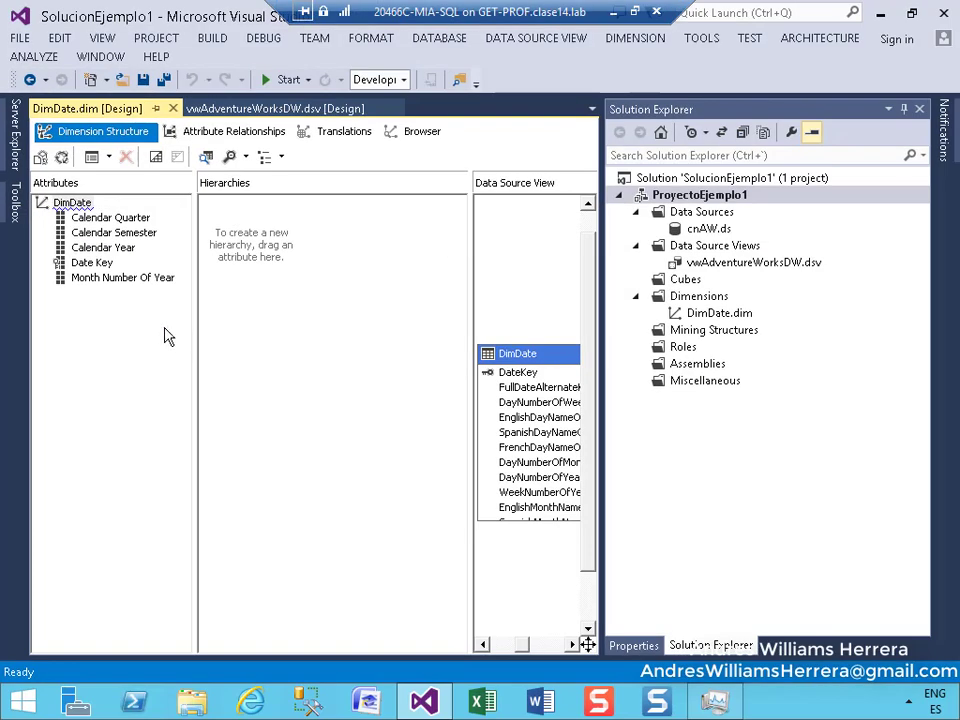
{"action": "left_click_drag", "start_coordinate": [104, 248], "coordinate": [270, 256]}
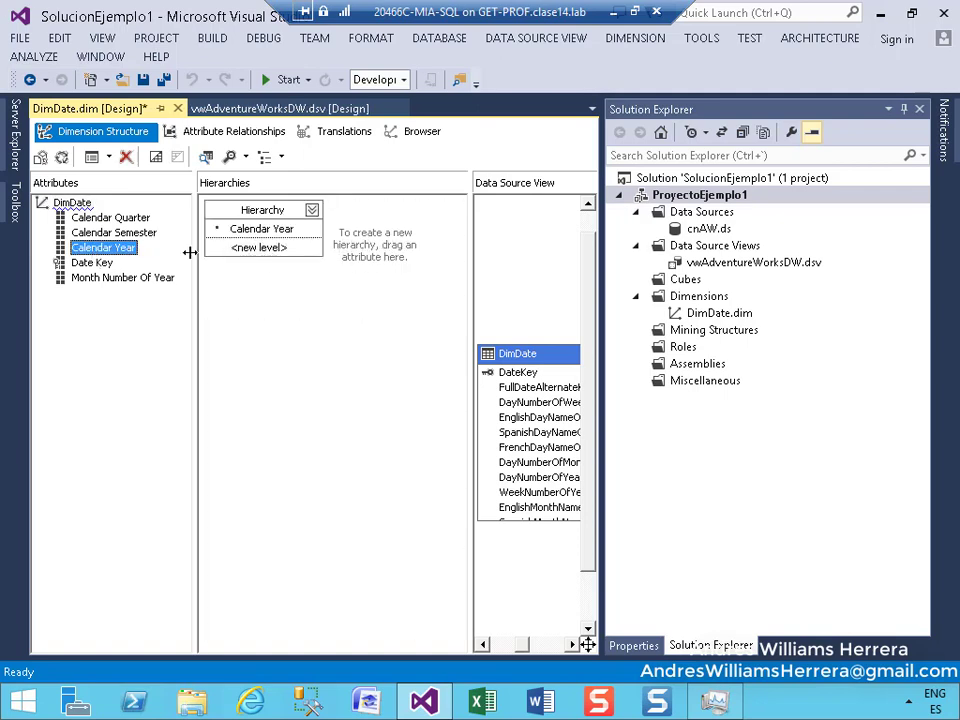
{"action": "left_click_drag", "start_coordinate": [103, 234], "coordinate": [240, 252]}
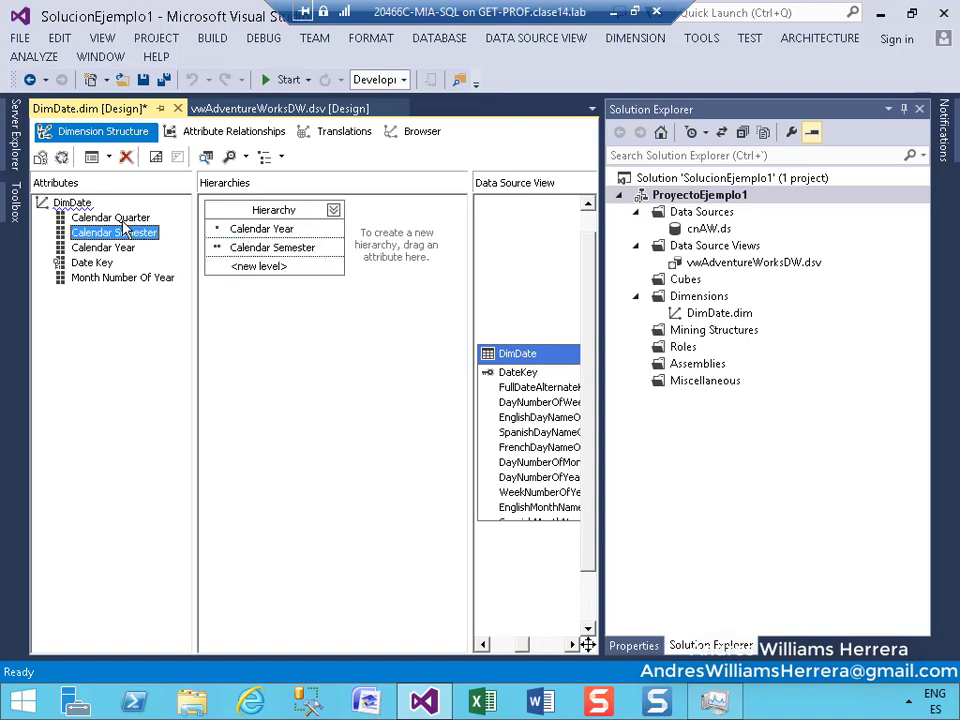
{"action": "left_click_drag", "start_coordinate": [105, 218], "coordinate": [222, 268]}
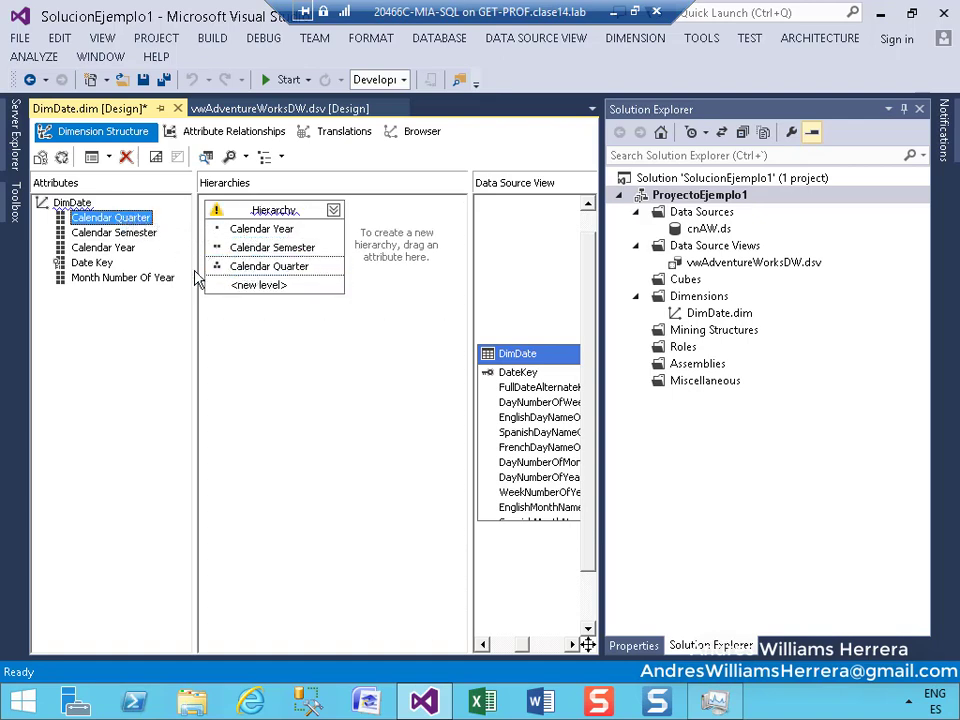
{"action": "left_click_drag", "start_coordinate": [100, 278], "coordinate": [240, 285]}
Step: Rename the new date hierarchy to jCalendario
{"action": "left_click", "coordinate": [279, 220]}
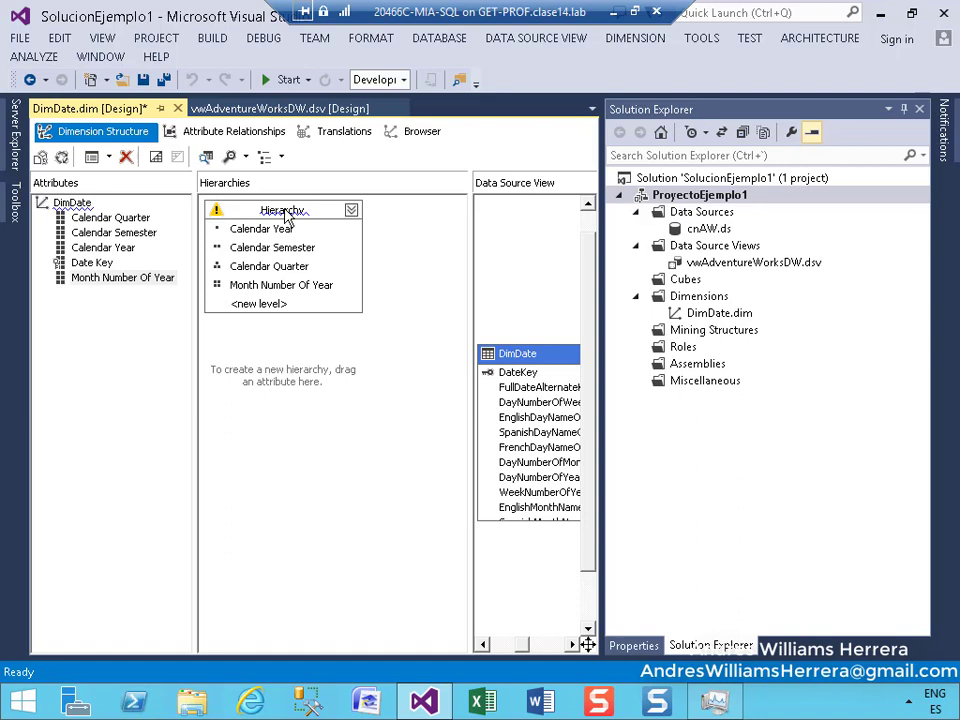
{"action": "left_click", "coordinate": [286, 213]}
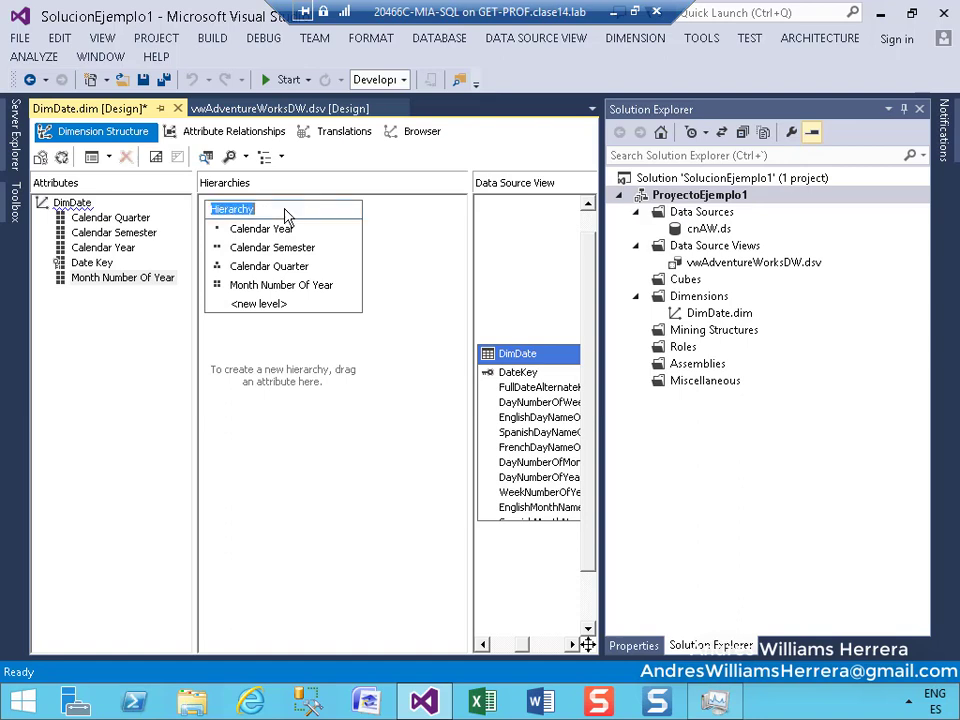
{"action": "type", "text": "JCalendario"}
{"action": "left_click", "coordinate": [229, 210]}
{"action": "key", "text": "Delete"}
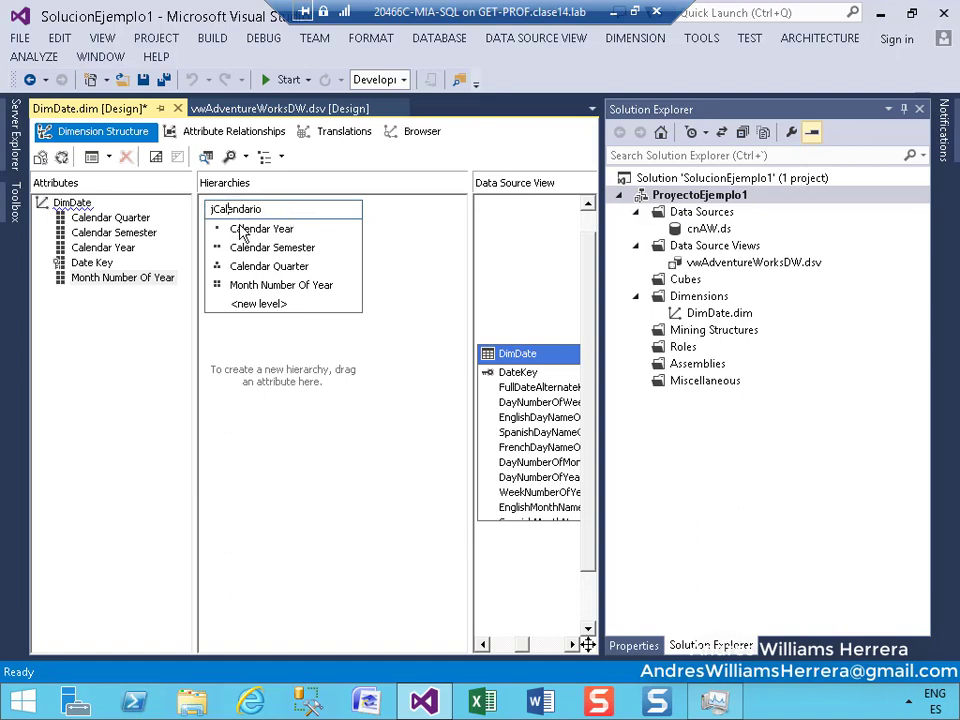
{"action": "left_click", "coordinate": [259, 386]}
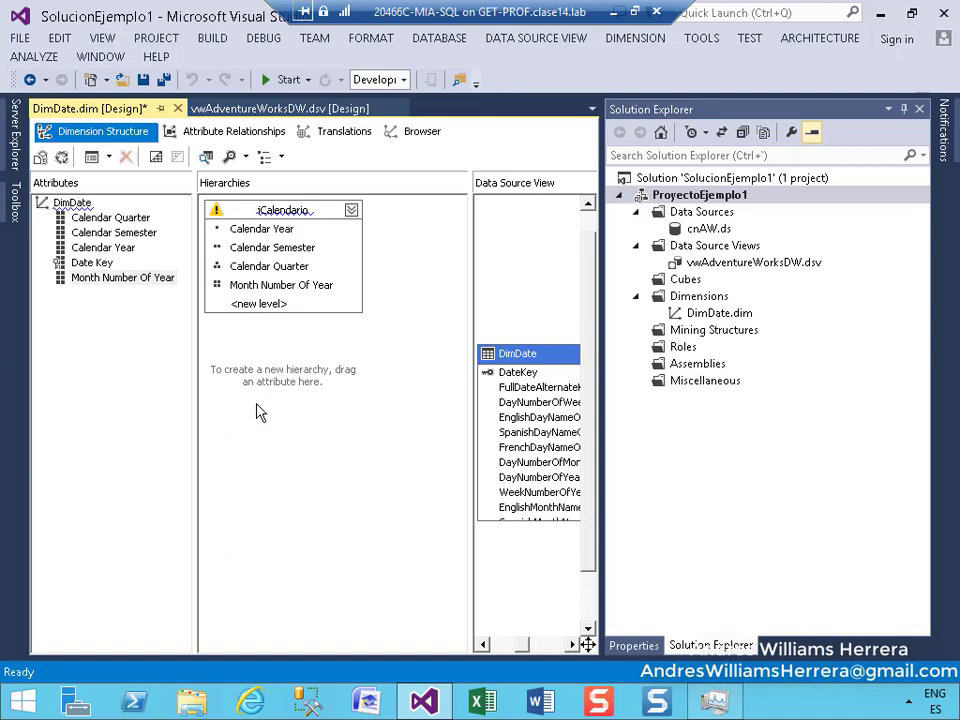
Step: Set the deployment target server of ProyectoEjemplo1 to mia-sql in the project properties
{"action": "left_click", "coordinate": [655, 200]}
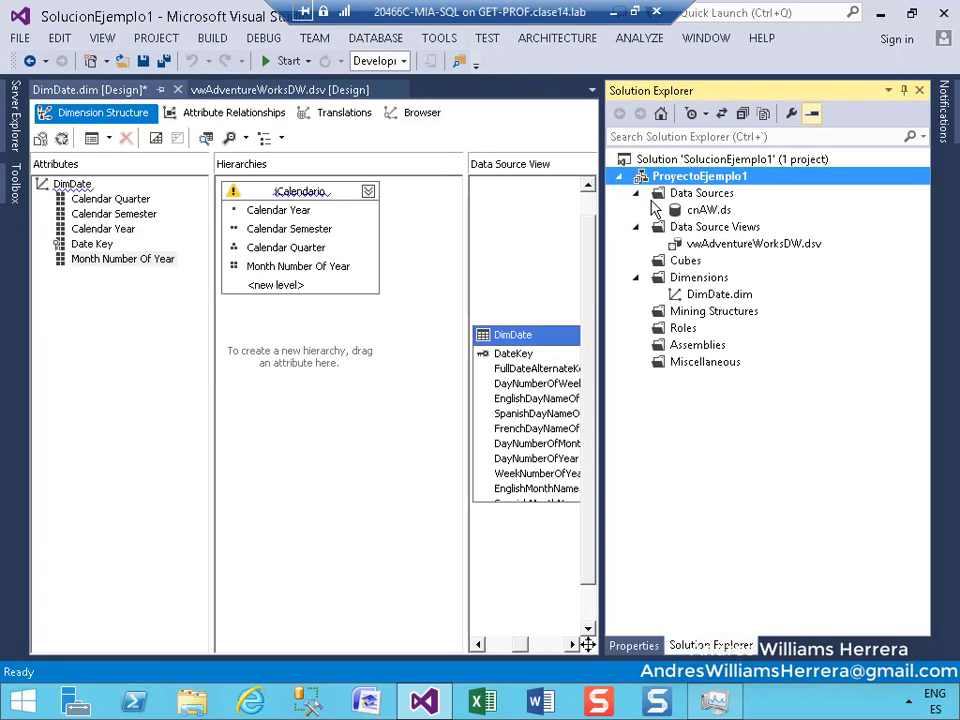
{"action": "right_click", "coordinate": [648, 184]}
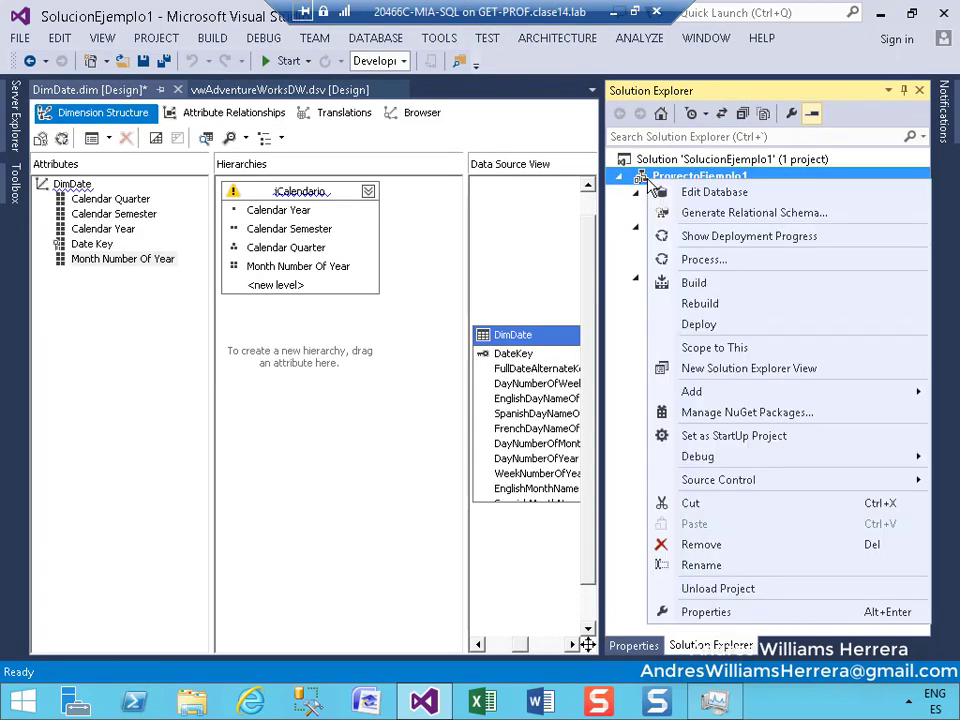
{"action": "left_click", "coordinate": [706, 611]}
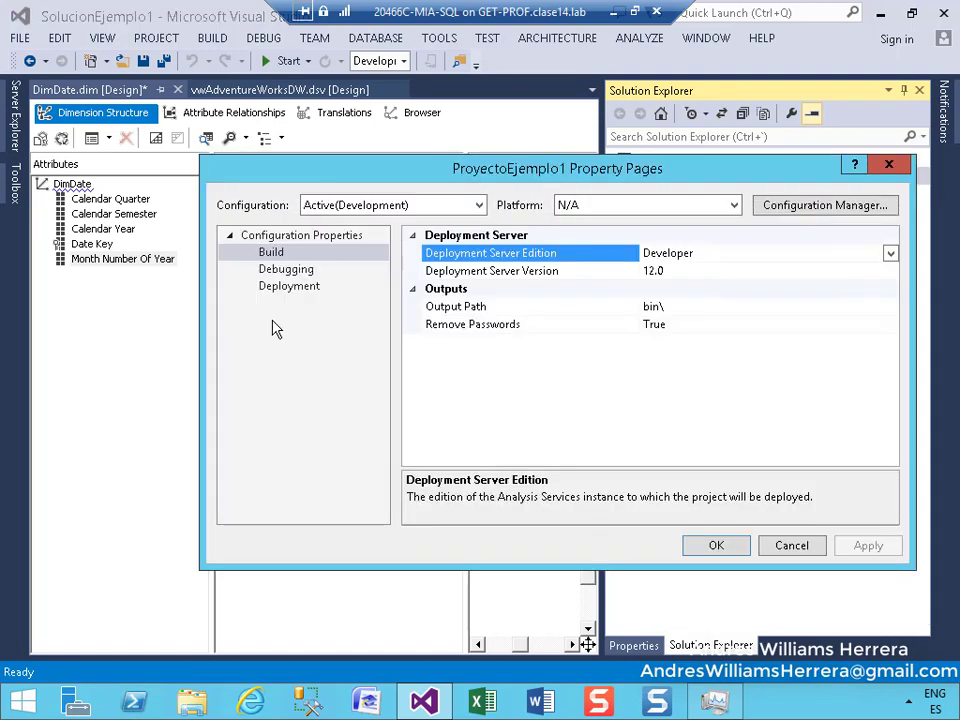
{"action": "left_click", "coordinate": [270, 292]}
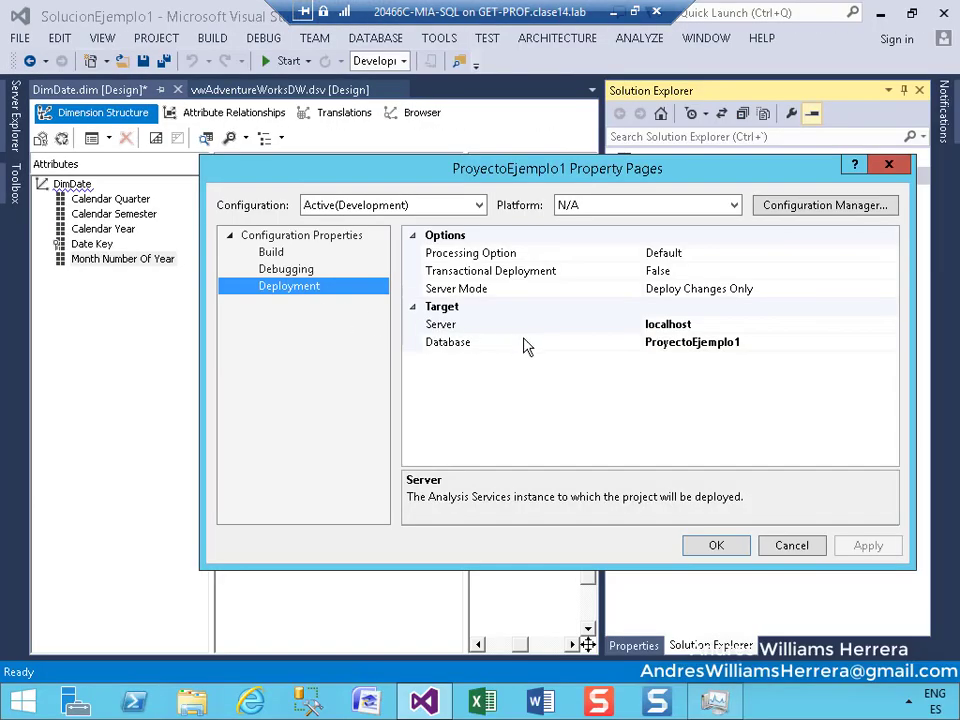
{"action": "left_click", "coordinate": [701, 322]}
{"action": "left_click_drag", "start_coordinate": [701, 322], "coordinate": [645, 324]}
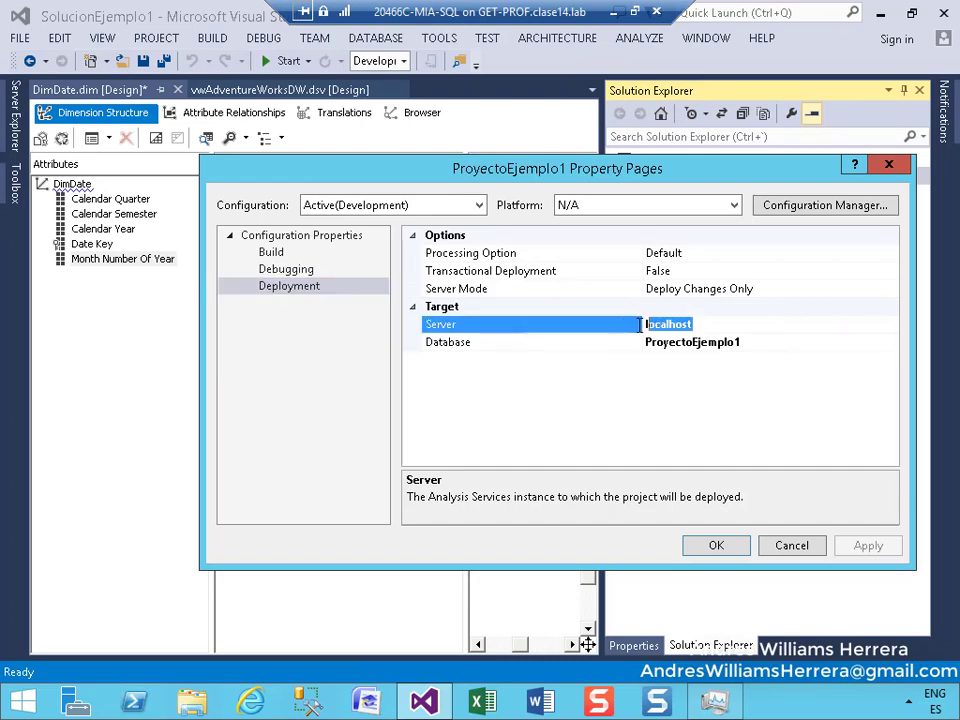
{"action": "type", "text": "mia"}
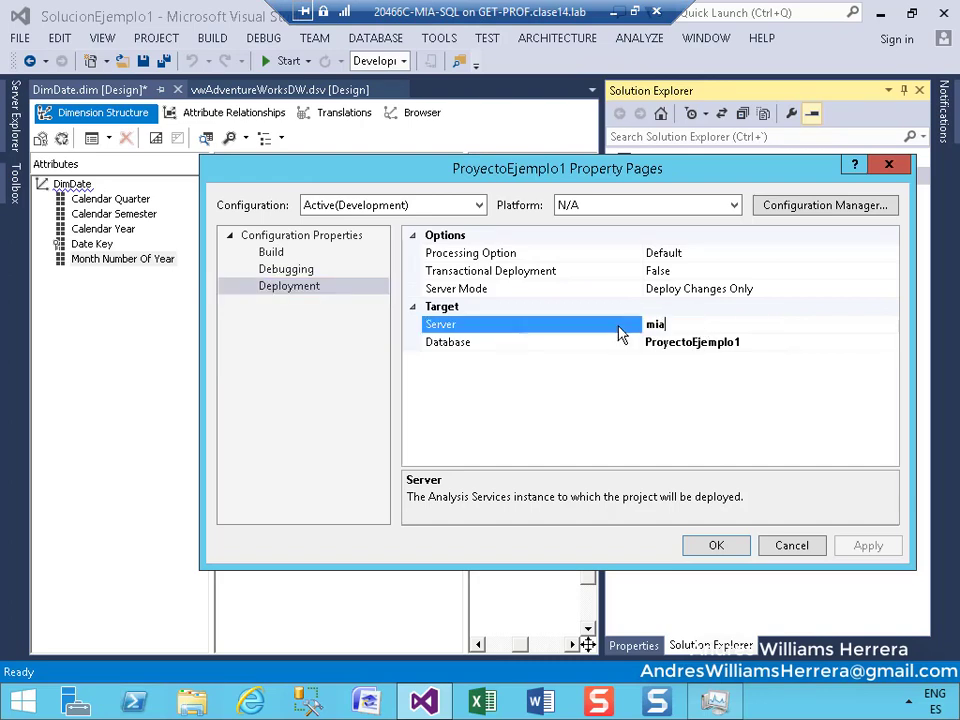
{"action": "type", "text": "-sql"}
Step: Set the deployment target database to BaseDeDatosEjemplo and accept the project properties
{"action": "left_click", "coordinate": [749, 342]}
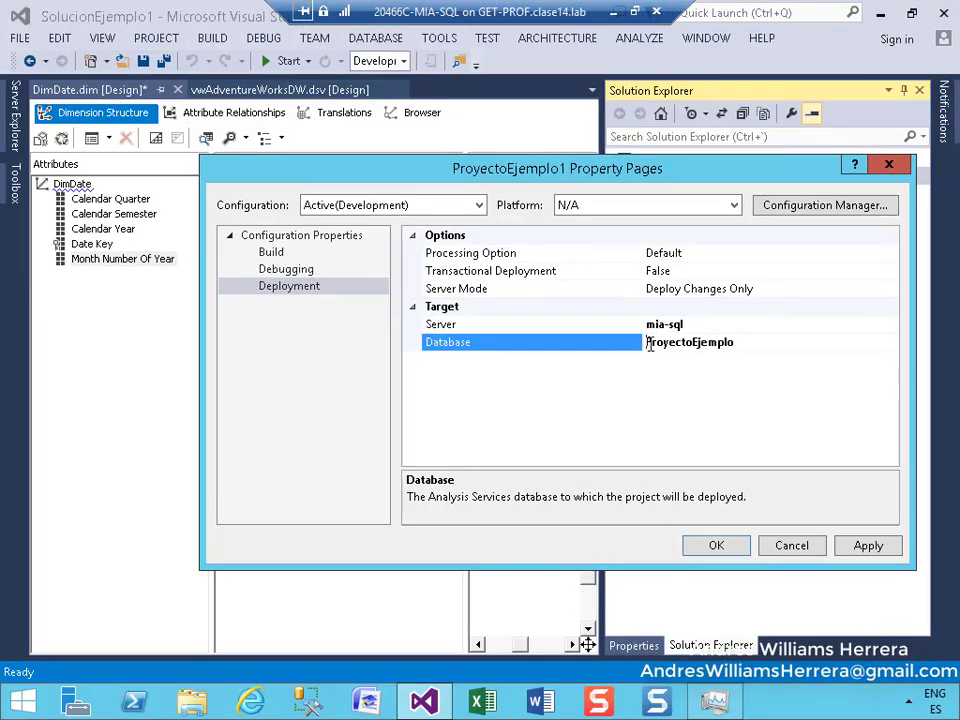
{"action": "type", "text": "BaseDe"}
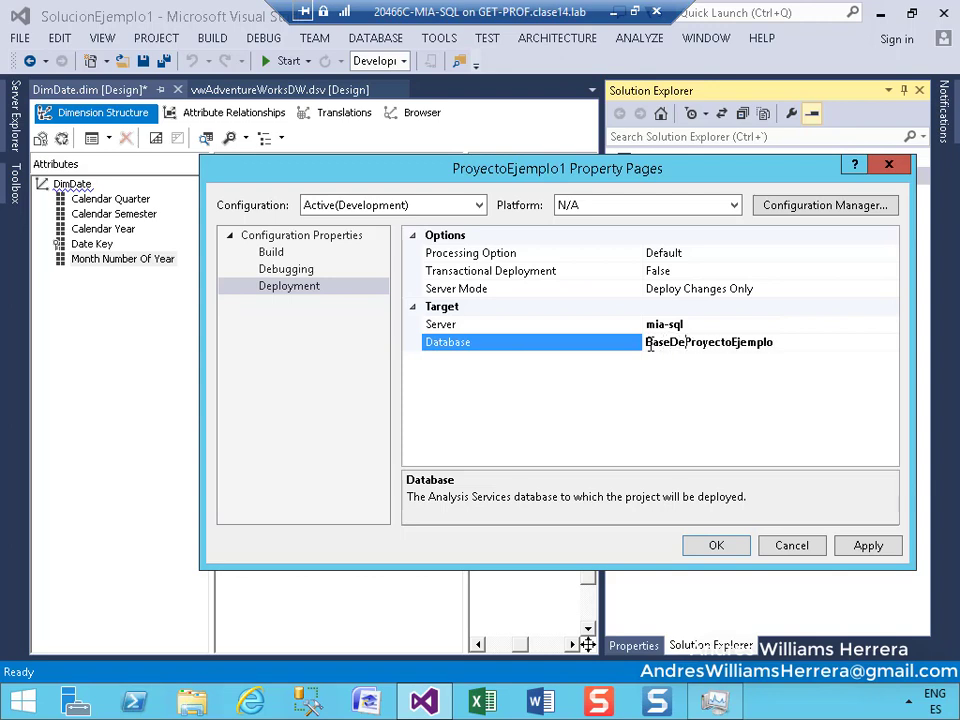
{"action": "type", "text": "Datos"}
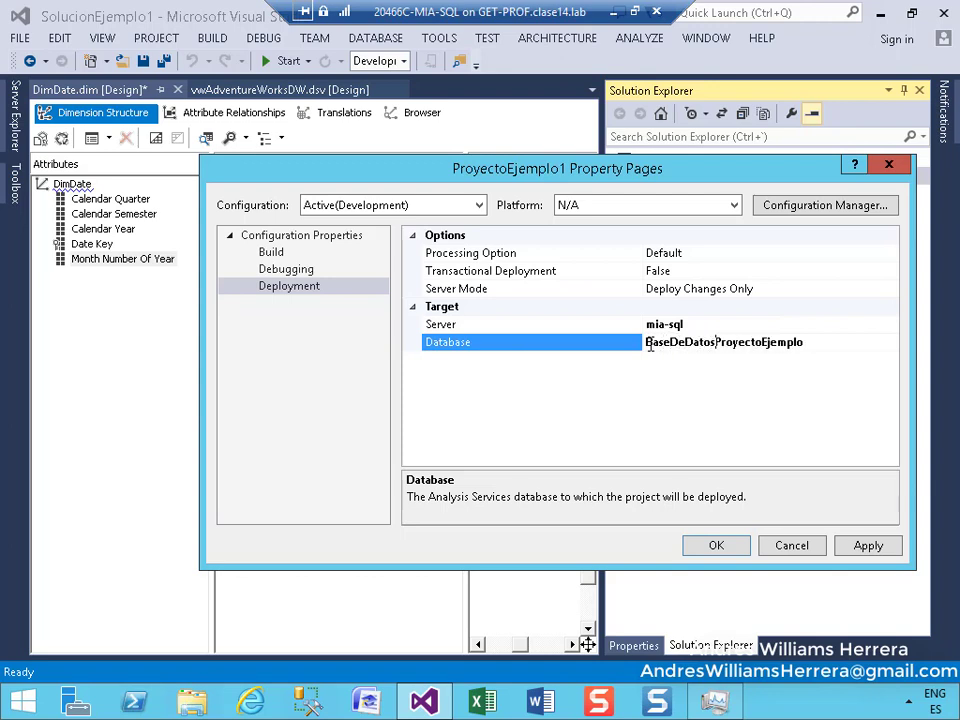
{"action": "key", "text": "Delete"}
{"action": "key", "text": "Delete"}
{"action": "key", "text": "Delete"}
{"action": "key", "text": "Delete"}
{"action": "key", "text": "Delete"}
{"action": "key", "text": "Delete"}
{"action": "key", "text": "Delete"}
{"action": "key", "text": "Delete"}
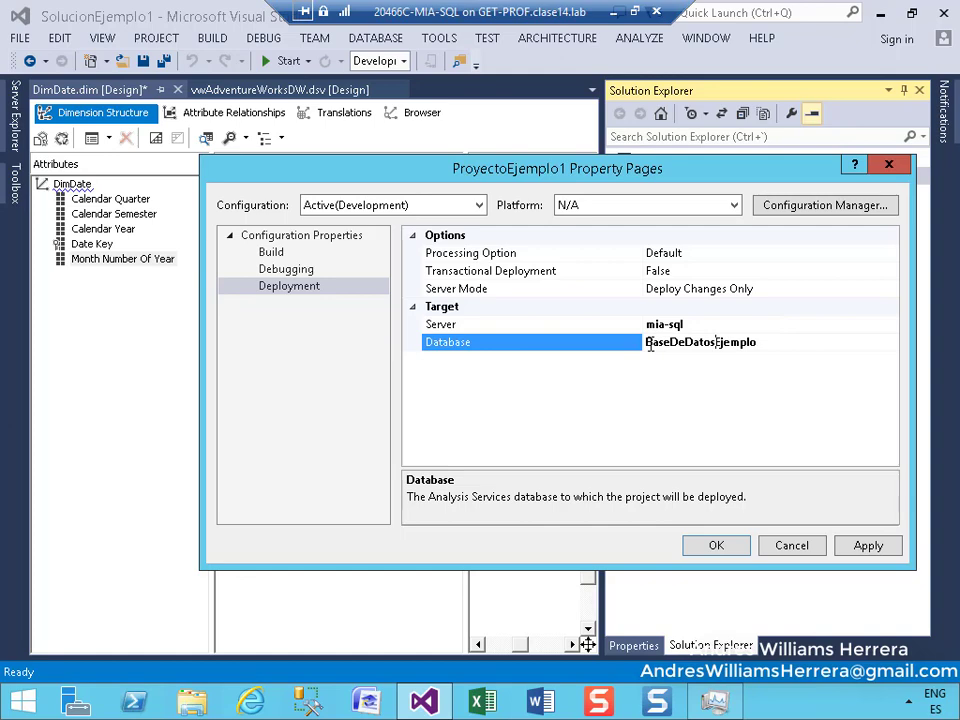
{"action": "left_click", "coordinate": [722, 553]}
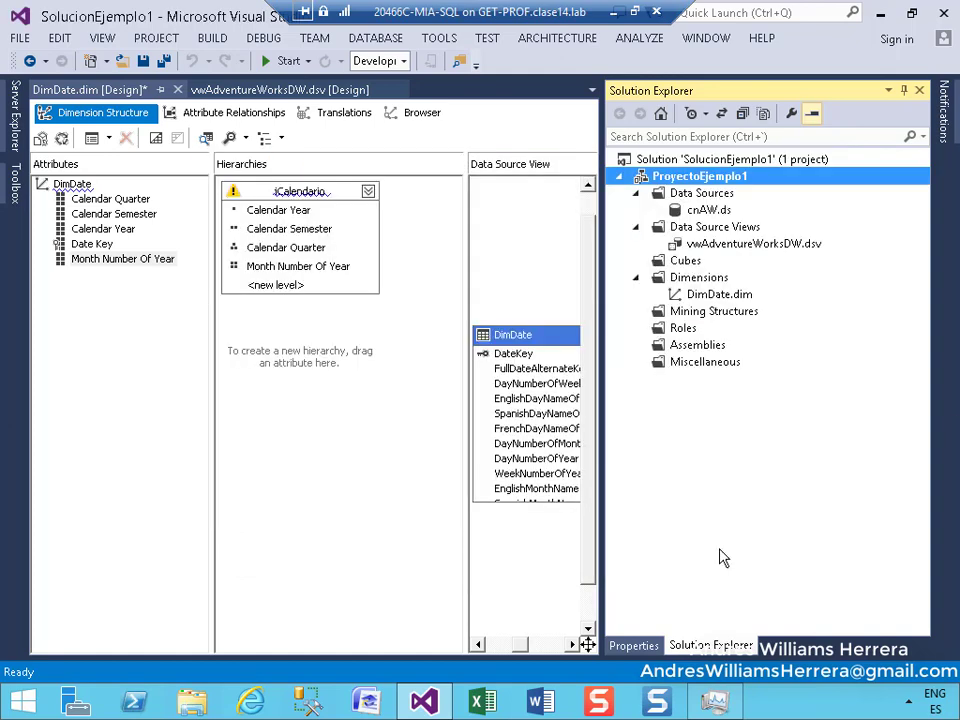
{"action": "right_click", "coordinate": [641, 177]}
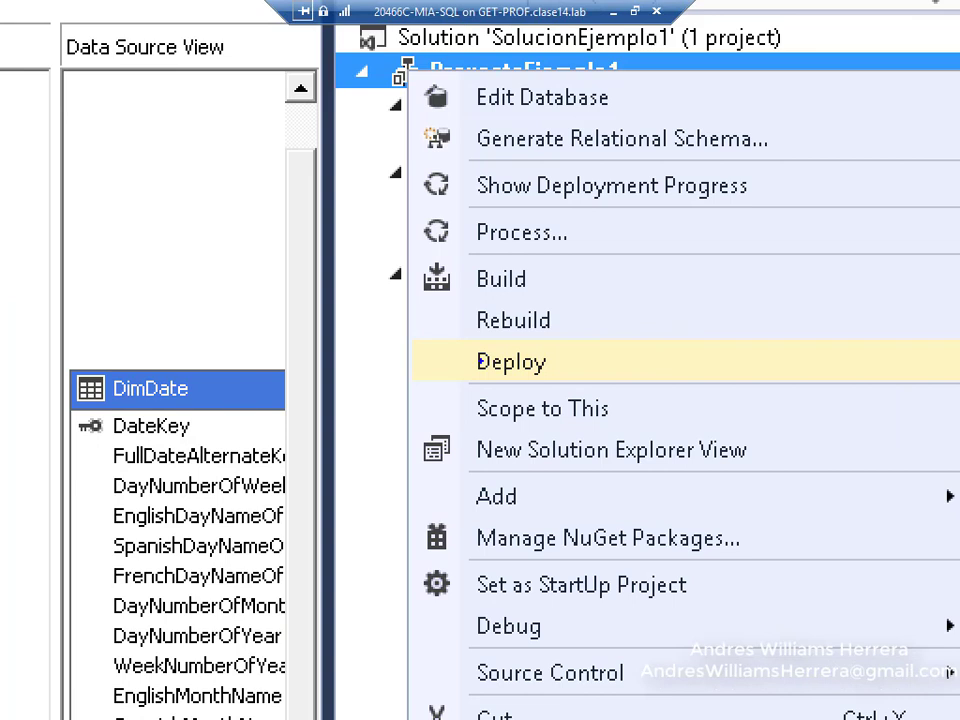
{"action": "mouse_move", "coordinate": [418, 326]}
{"action": "left_mouse_down"}
{"action": "mouse_move", "coordinate": [536, 391]}
{"action": "mouse_move", "coordinate": [590, 390]}
{"action": "left_mouse_up"}
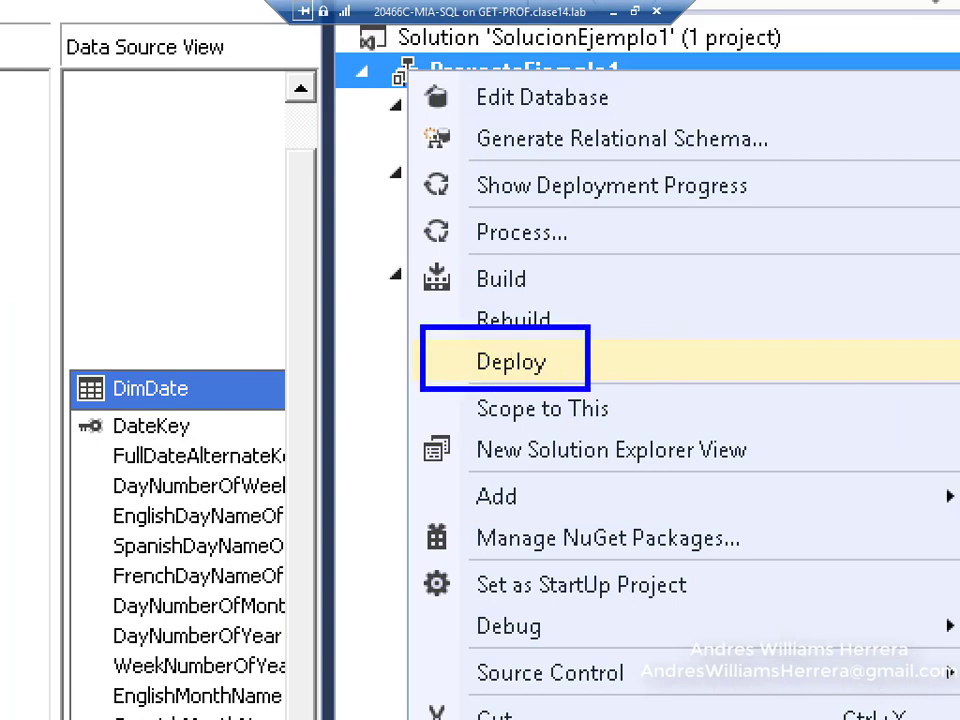
{"action": "key", "text": "Escape"}
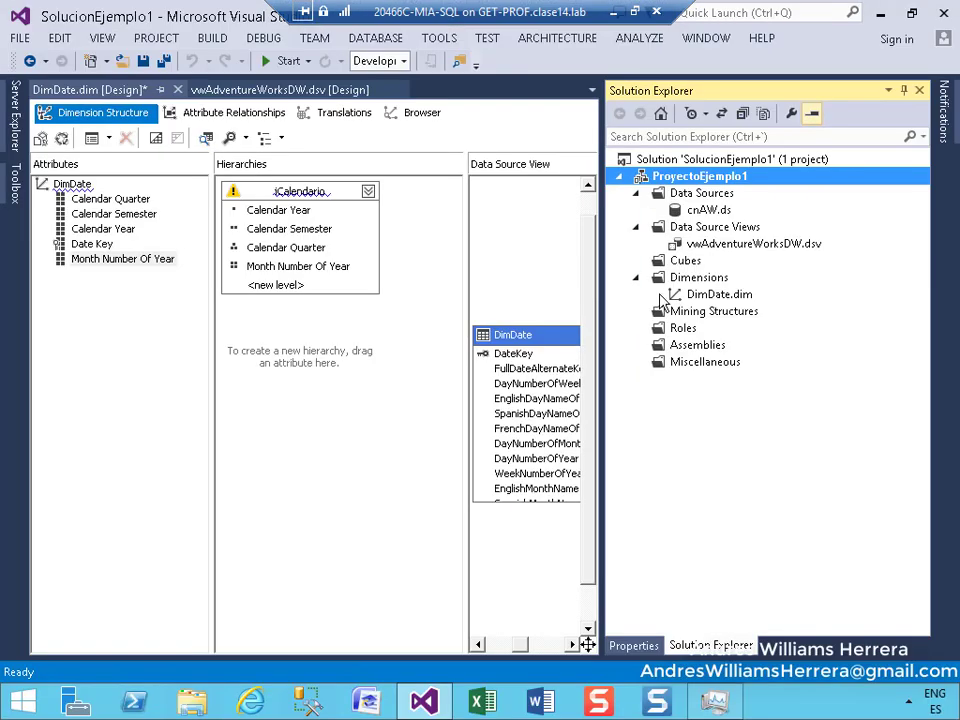
Step: Deploy ProyectoEjemplo1 to the Analysis Services server and close the Output window
{"action": "right_click", "coordinate": [673, 178]}
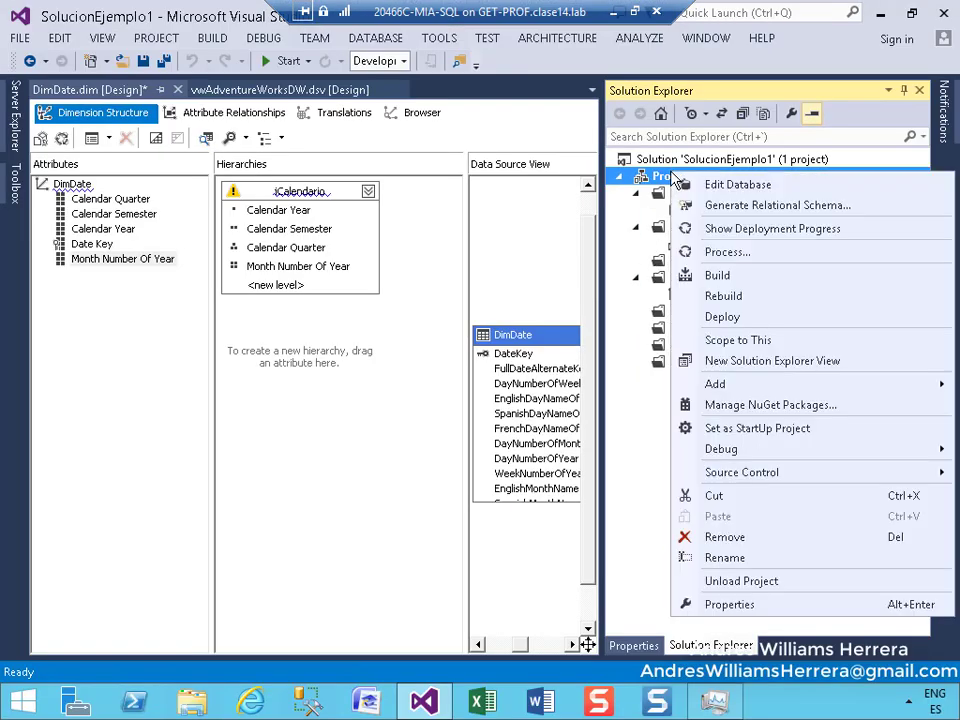
{"action": "left_click", "coordinate": [713, 318]}
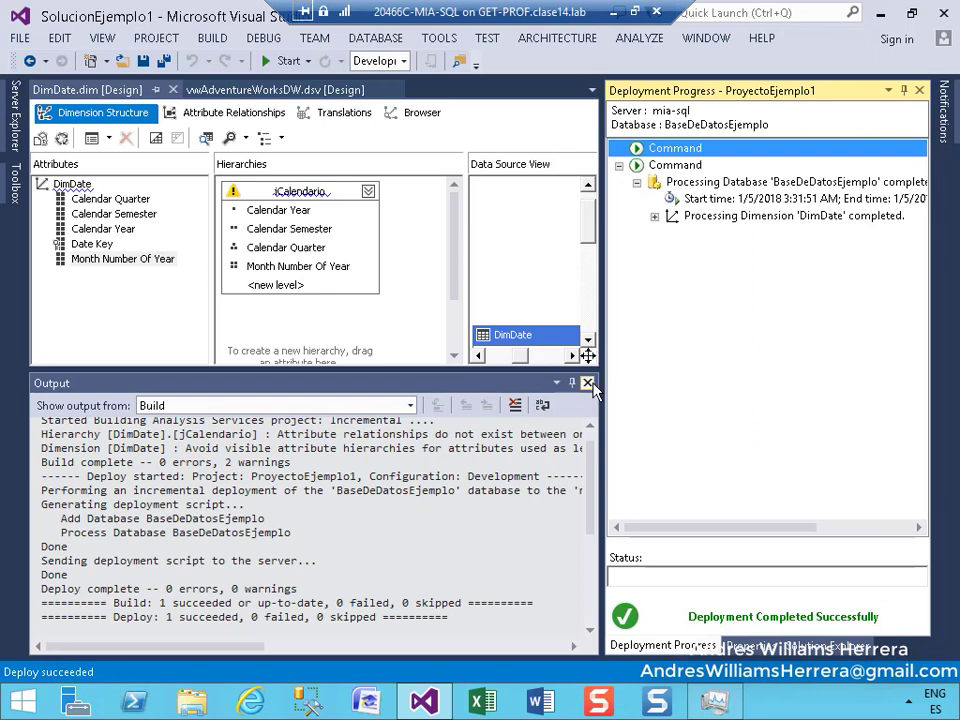
{"action": "left_click", "coordinate": [588, 384]}
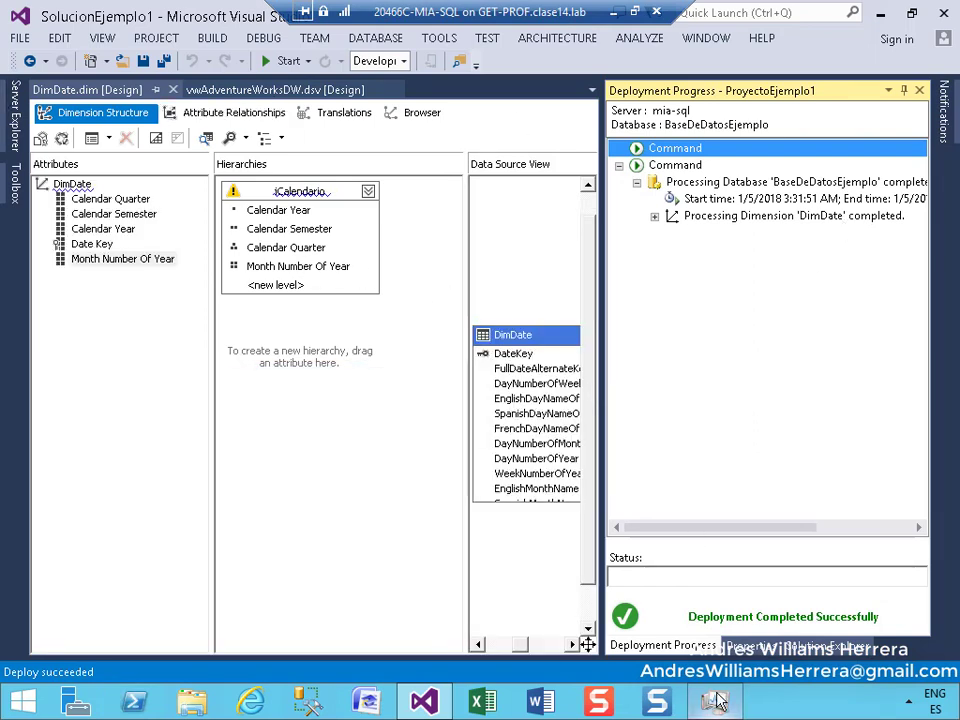
Step: Browse the members of the jCalendario hierarchy of DimDate, expanding 2005 down to the months of its first quarter
{"action": "left_click", "coordinate": [750, 645]}
{"action": "left_click", "coordinate": [815, 645]}
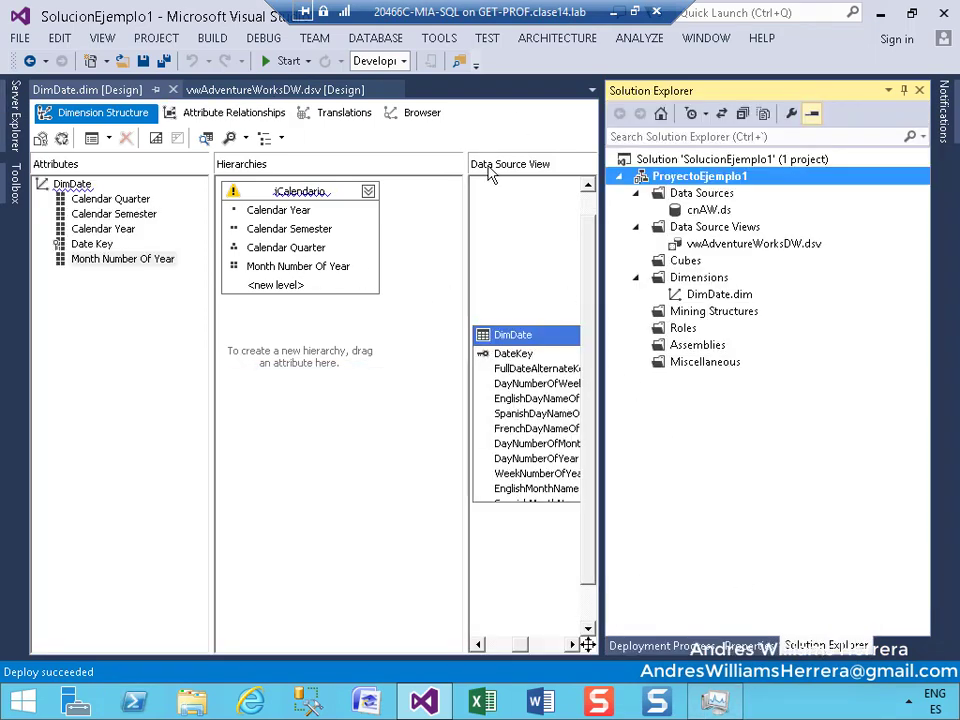
{"action": "left_click", "coordinate": [418, 118]}
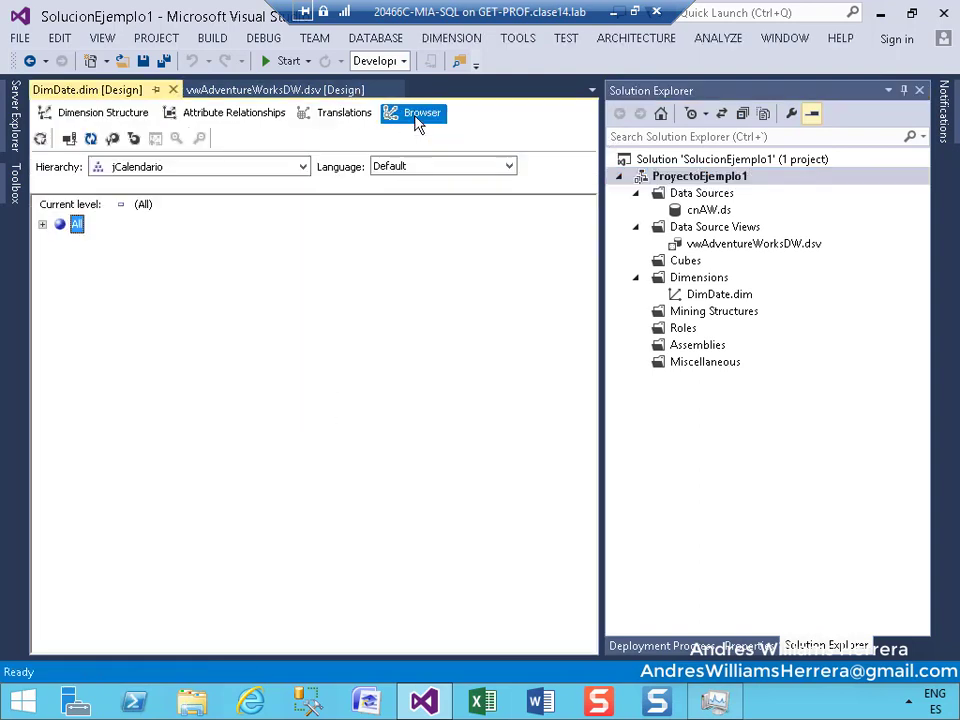
{"action": "left_click", "coordinate": [43, 224]}
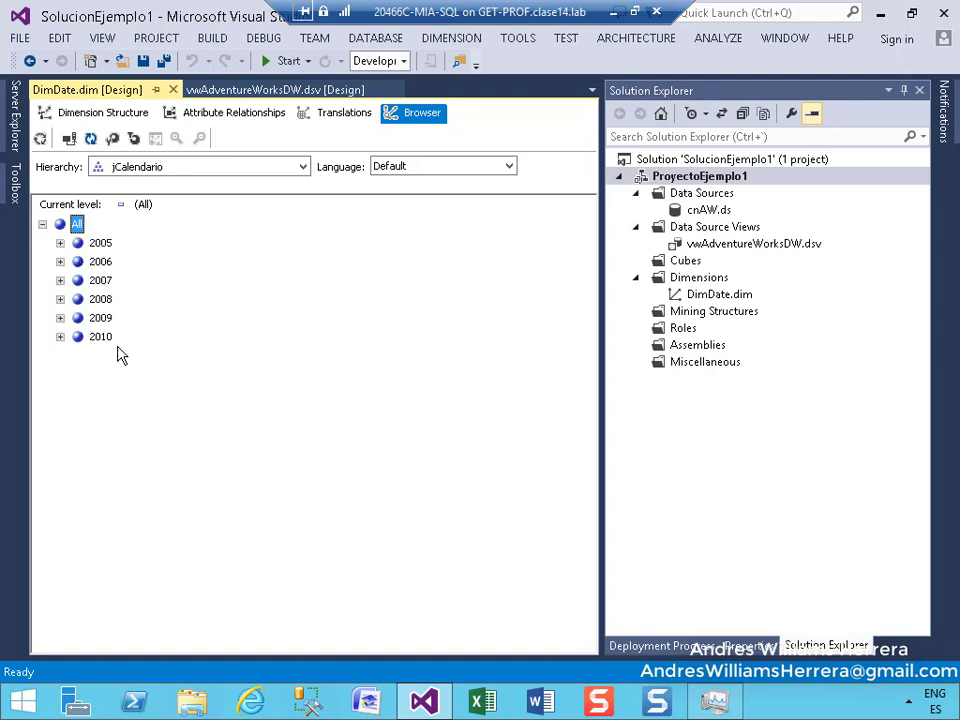
{"action": "left_click", "coordinate": [60, 243]}
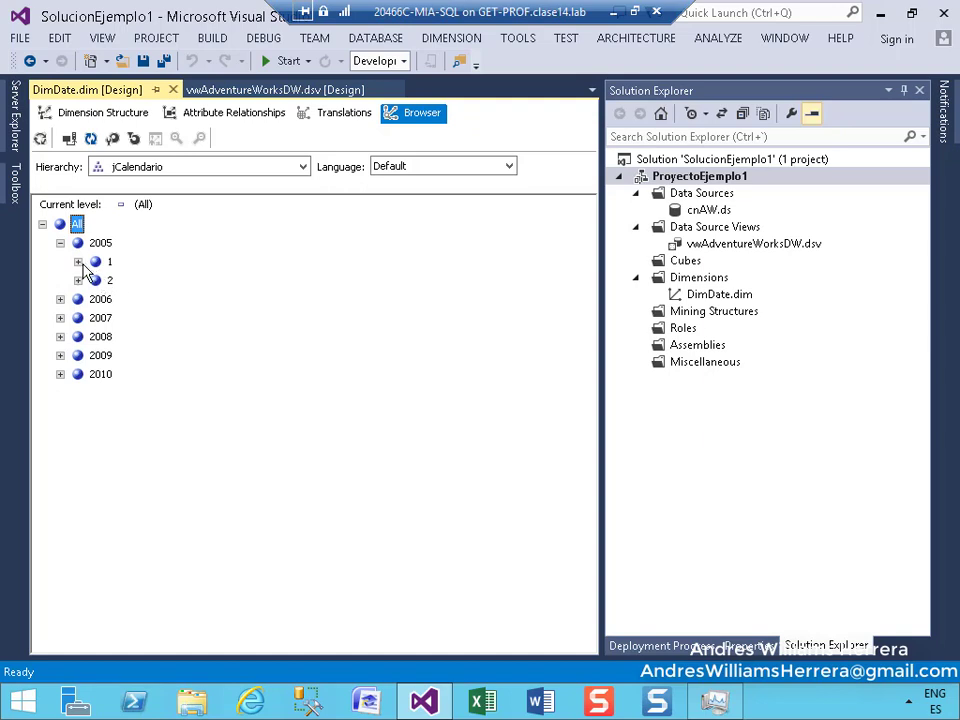
{"action": "left_click", "coordinate": [79, 262]}
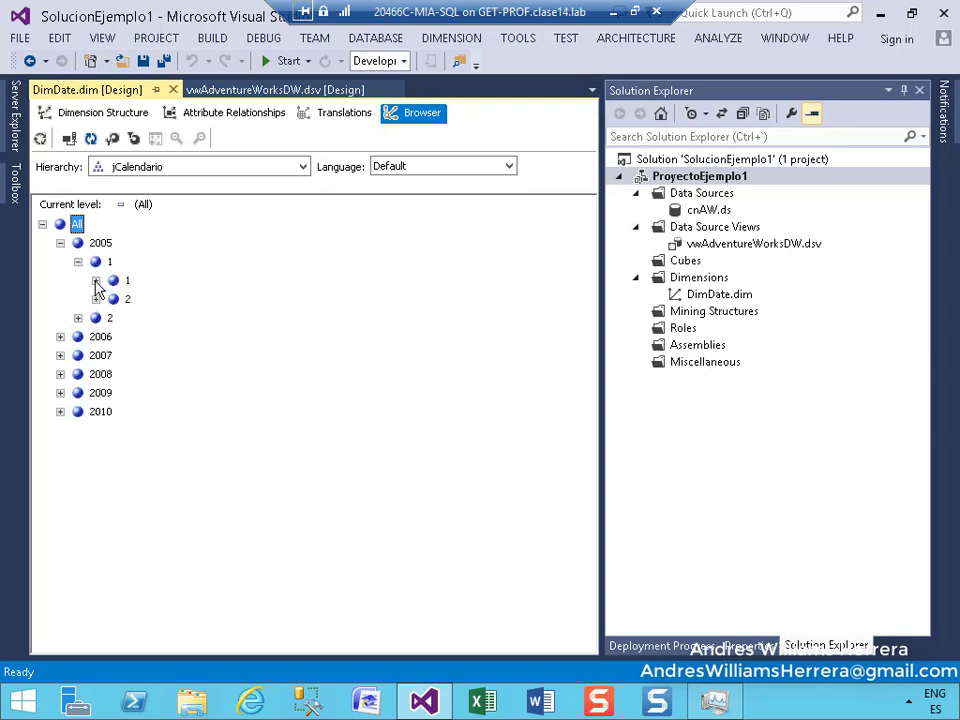
{"action": "left_click", "coordinate": [96, 281]}
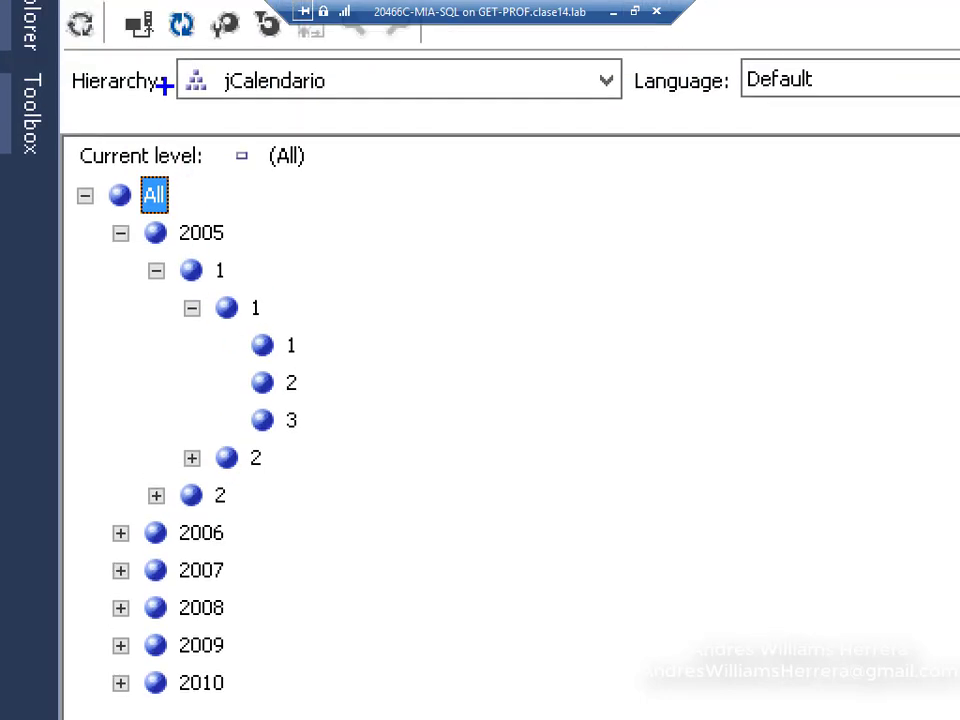
{"action": "left_click_drag", "start_coordinate": [163, 62], "coordinate": [222, 102]}
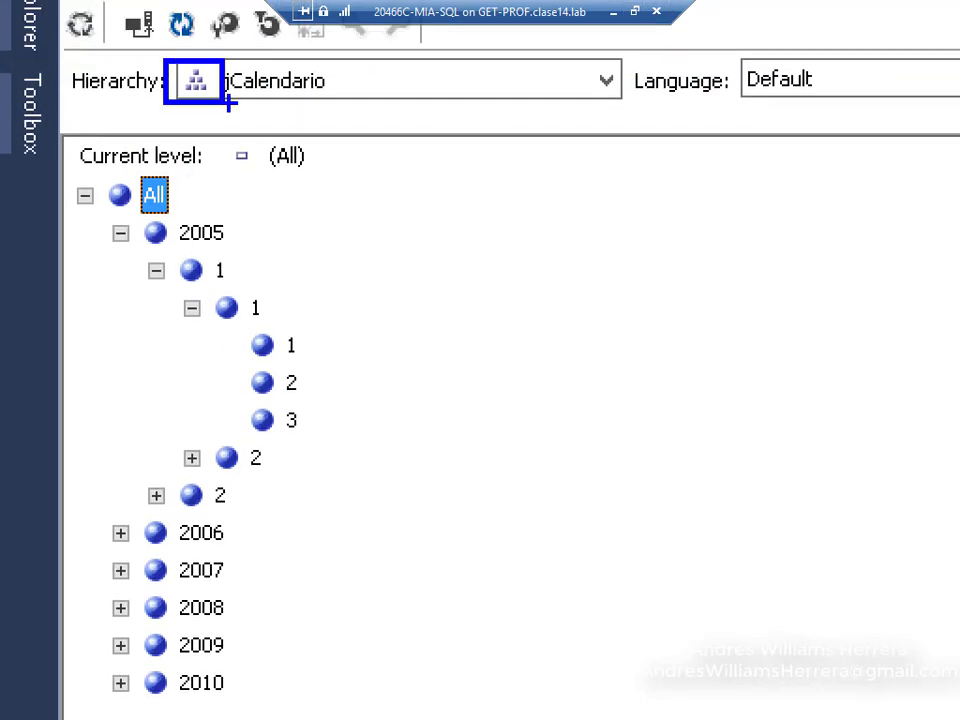
{"action": "left_click_drag", "start_coordinate": [335, 93], "coordinate": [410, 160]}
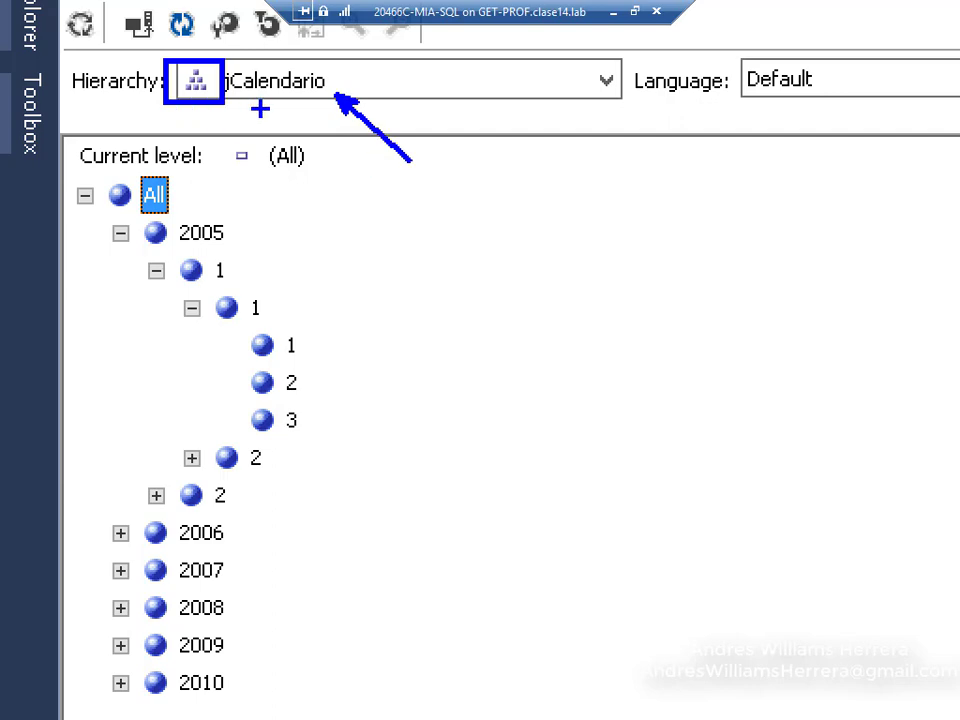
{"action": "key", "text": "Escape"}
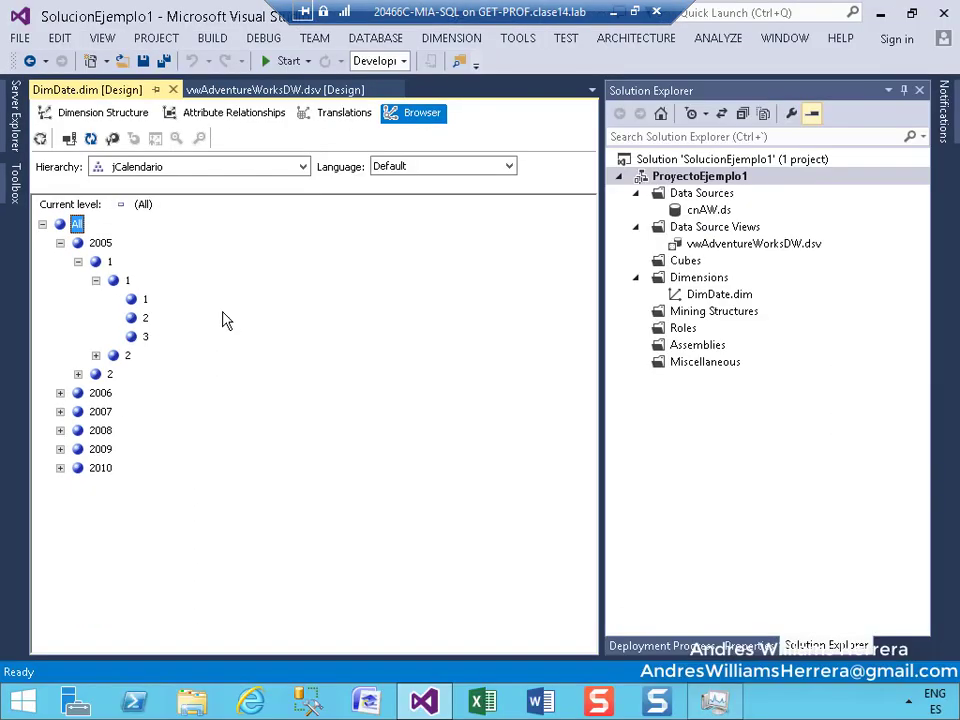
Step: Browse the members of the Calendar Year attribute hierarchy, and return to the dimension structure of DimDate
{"action": "left_click", "coordinate": [305, 170]}
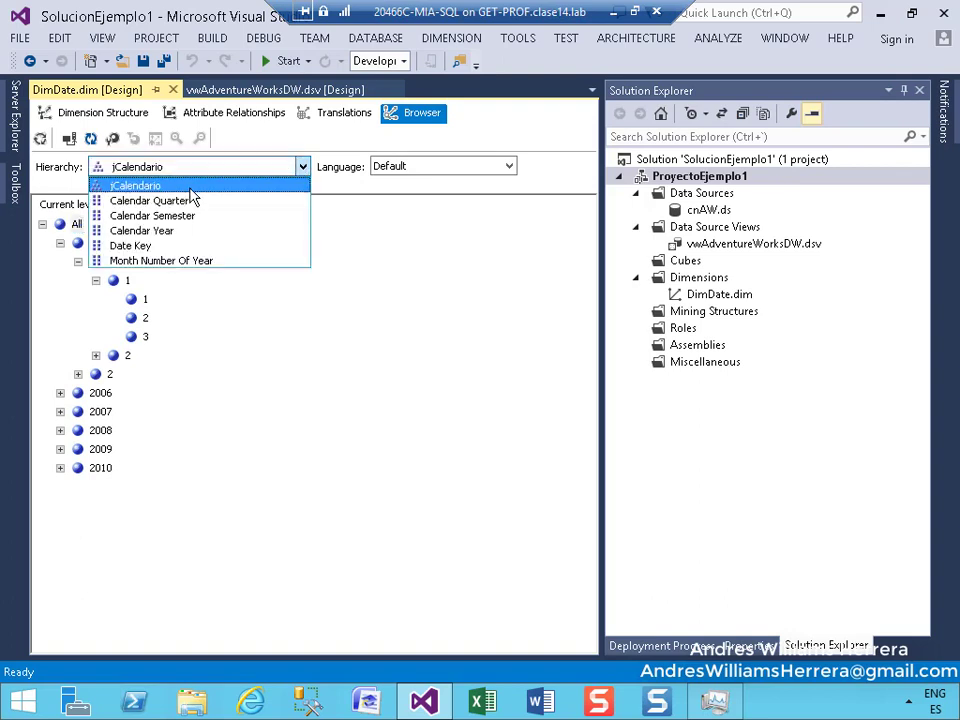
{"action": "left_click", "coordinate": [176, 231]}
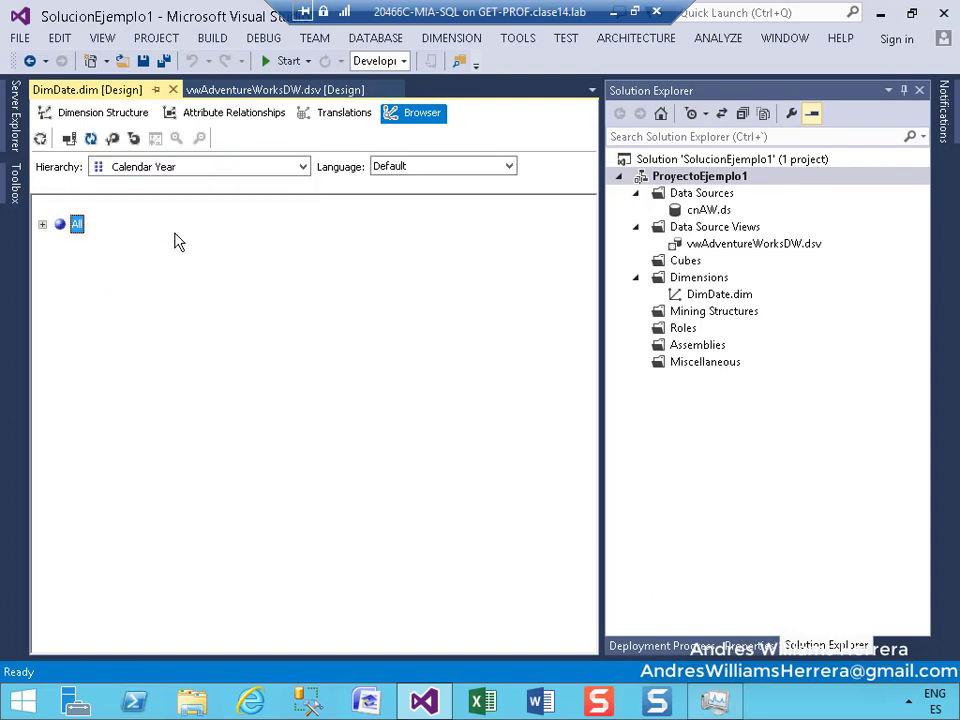
{"action": "left_click", "coordinate": [42, 225]}
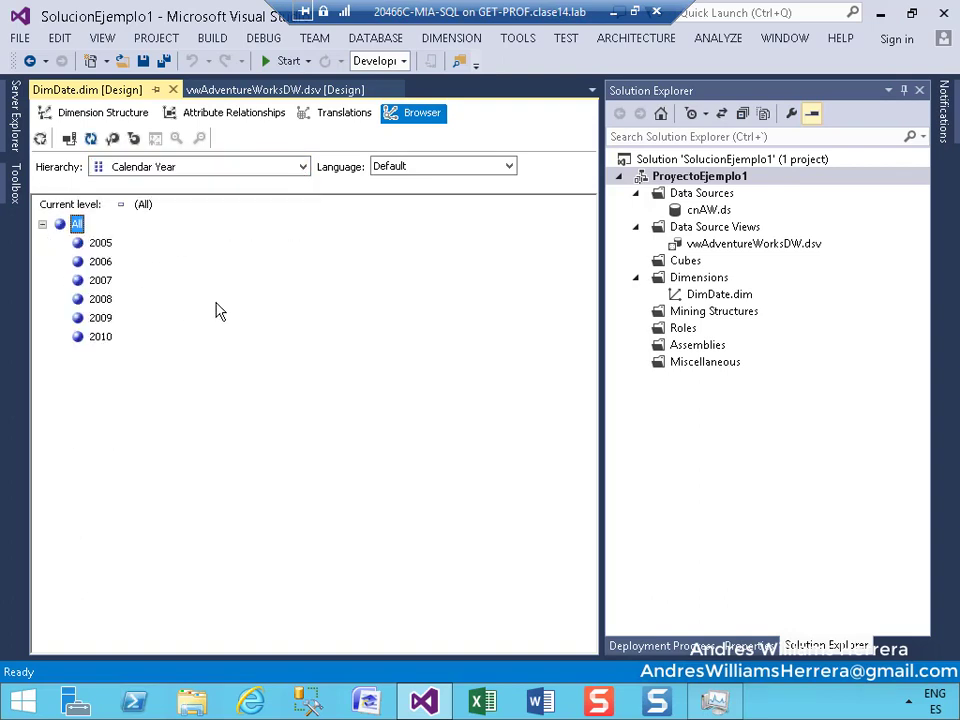
{"action": "key", "text": "ctrl+1"}
{"action": "left_click", "coordinate": [380, 328]}
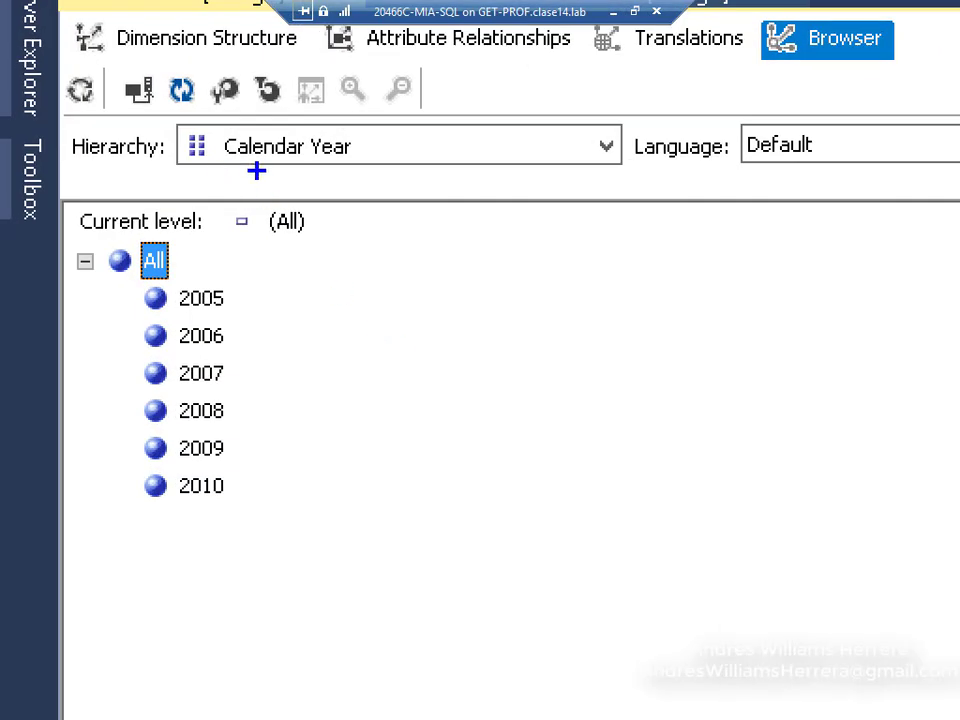
{"action": "key", "text": "Escape"}
{"action": "left_click", "coordinate": [103, 116]}
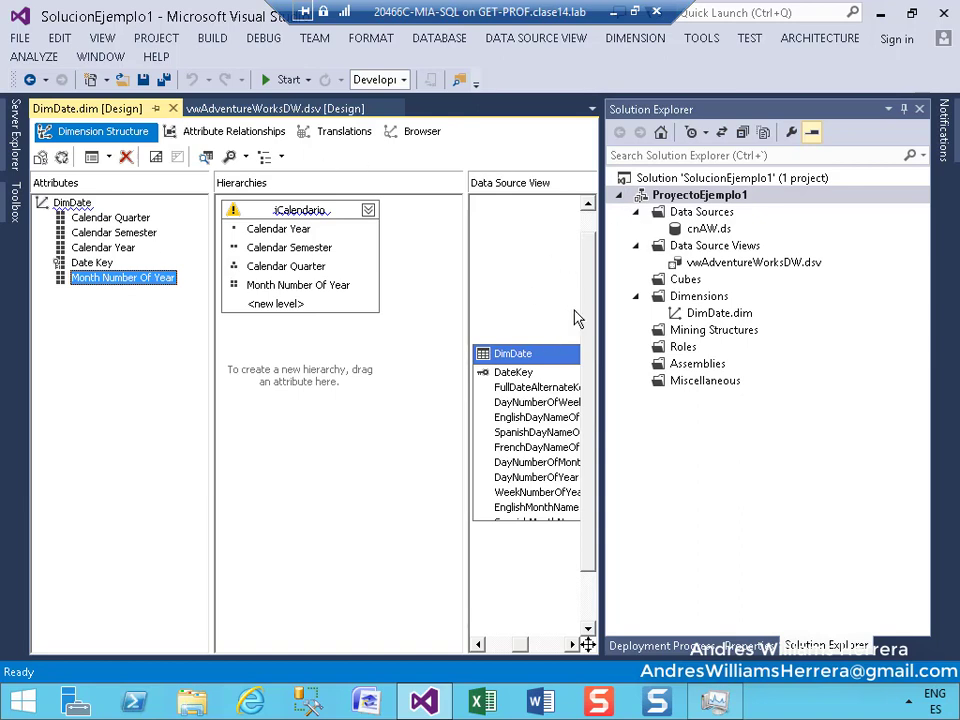
Step: Start a new dimension from an existing table, with DimSalesTerritory of vwAdventureWorksDW as its main table
{"action": "left_click", "coordinate": [679, 302]}
{"action": "right_click", "coordinate": [679, 302]}
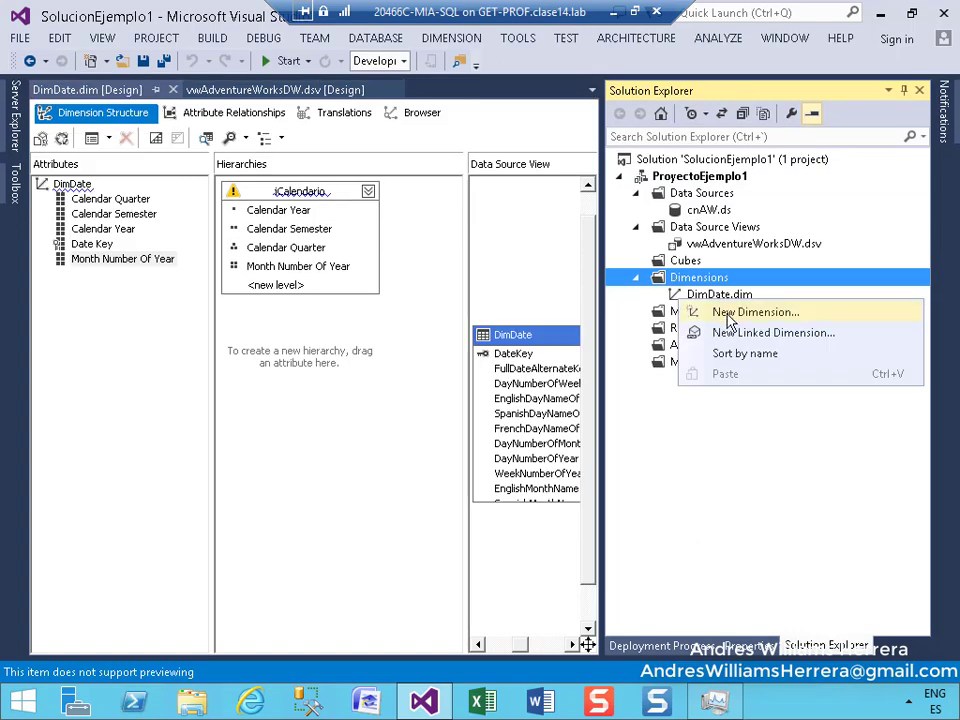
{"action": "left_click", "coordinate": [726, 314]}
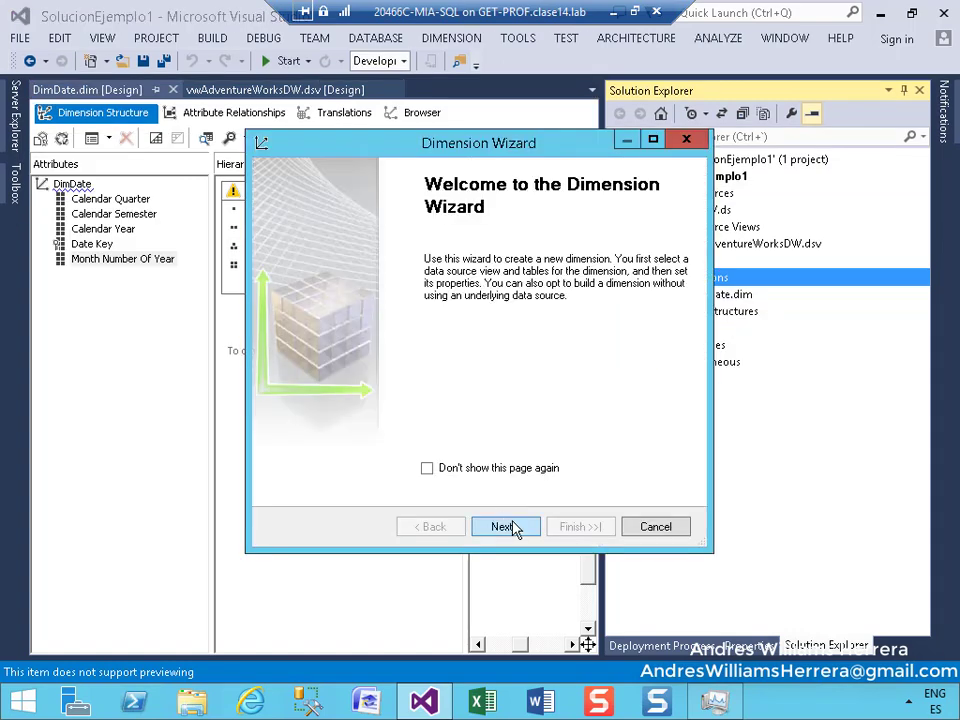
{"action": "left_click", "coordinate": [514, 528]}
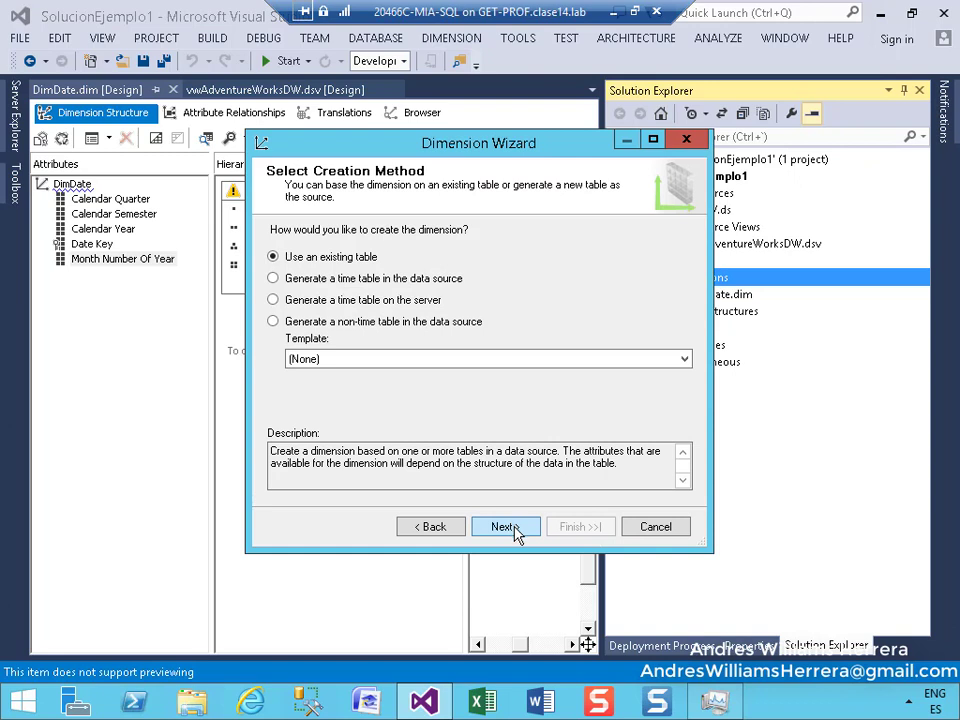
{"action": "left_click", "coordinate": [505, 527]}
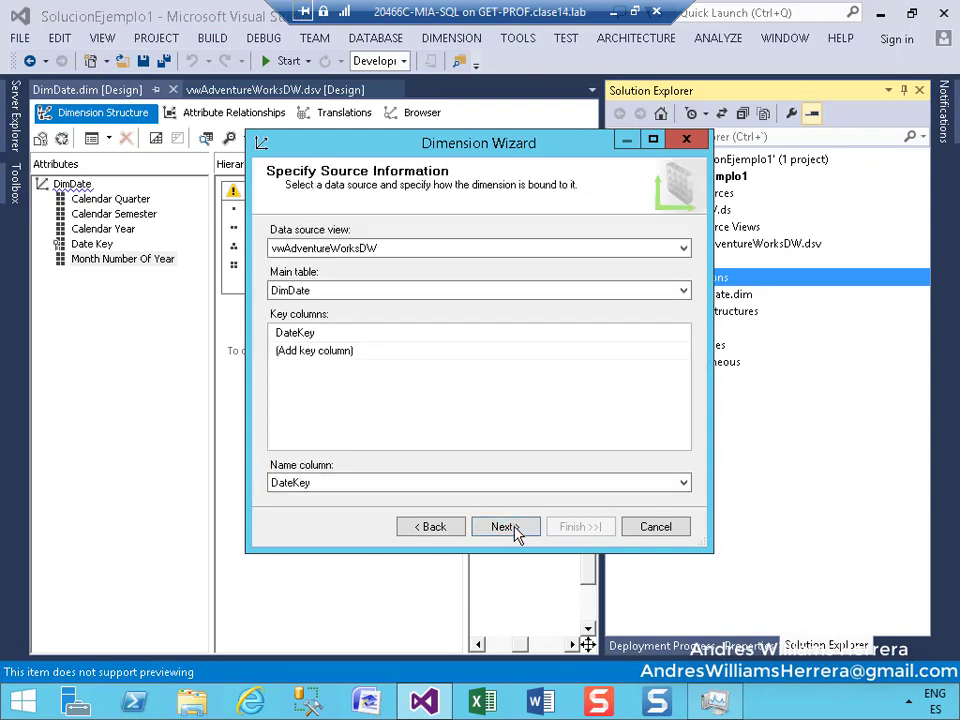
{"action": "left_click", "coordinate": [689, 297]}
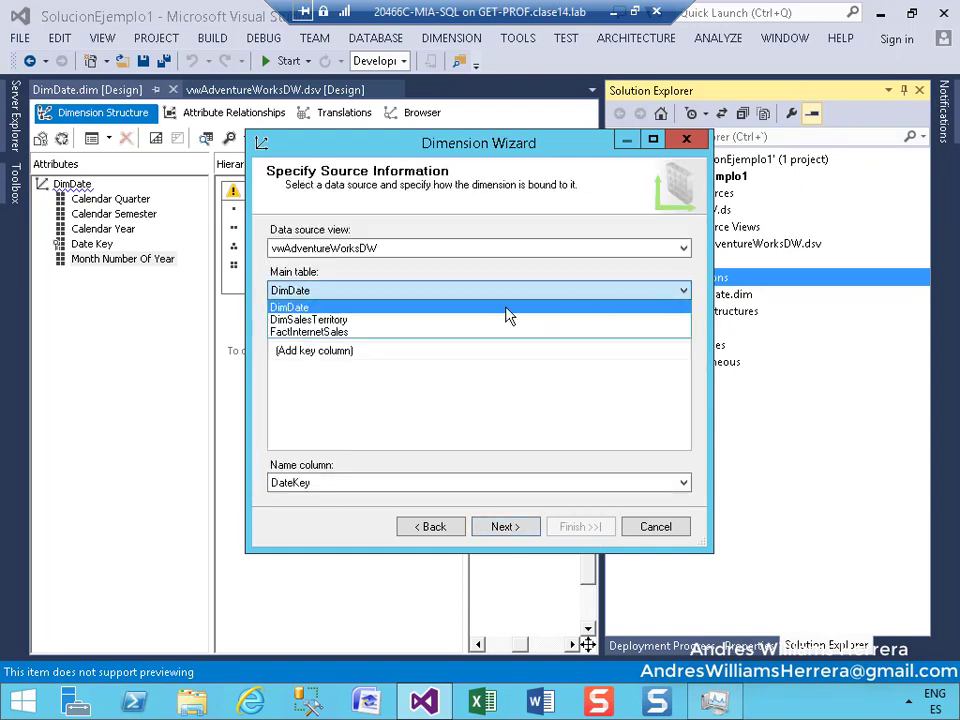
{"action": "left_click", "coordinate": [383, 322]}
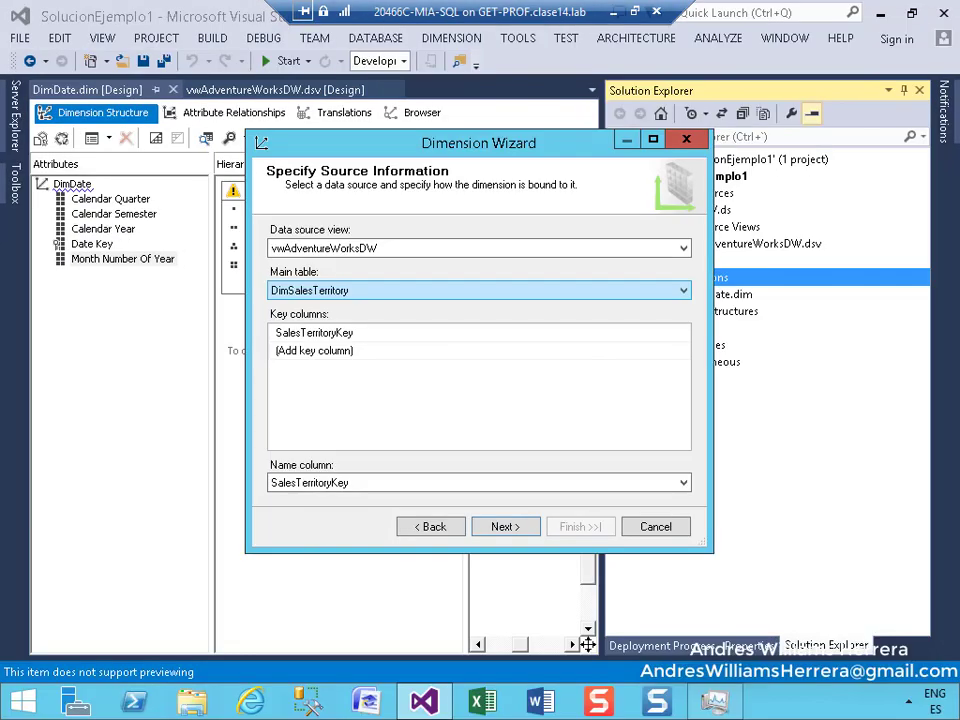
{"action": "left_click", "coordinate": [515, 530]}
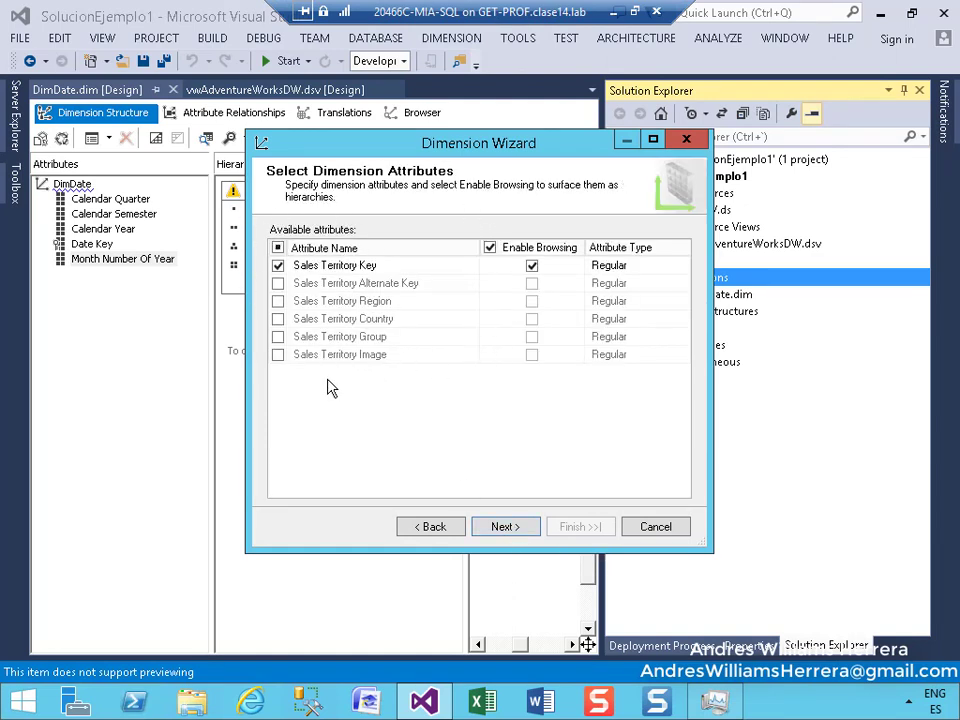
Step: Include the Sales Territory Region, Sales Territory Country and Sales Territory Group attributes in the new dimension
{"action": "left_click", "coordinate": [279, 302]}
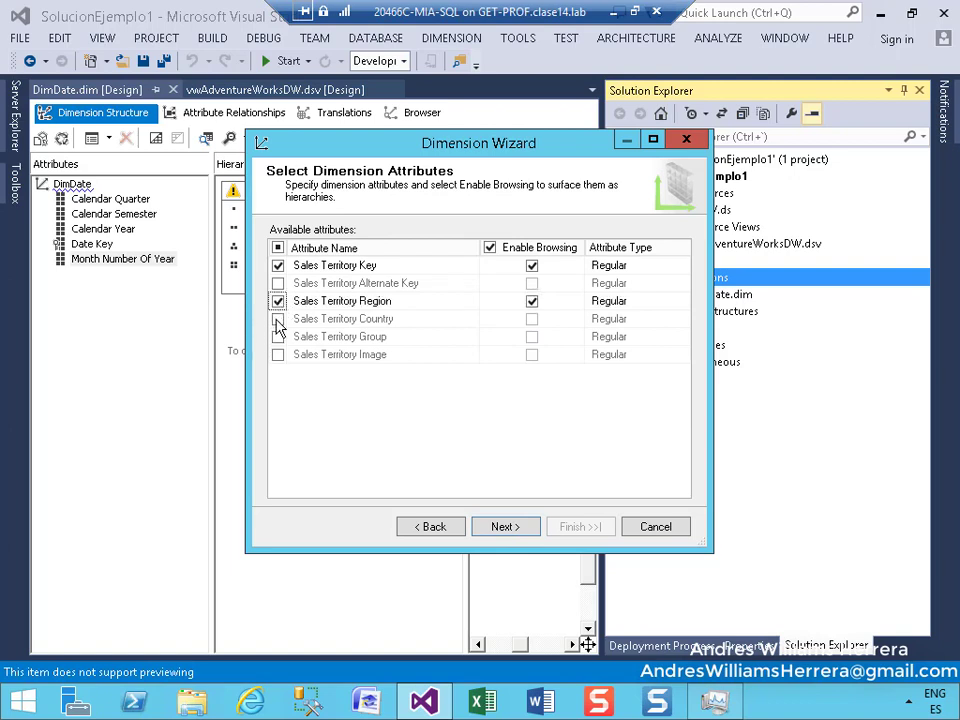
{"action": "left_click", "coordinate": [278, 320]}
{"action": "left_click", "coordinate": [278, 337]}
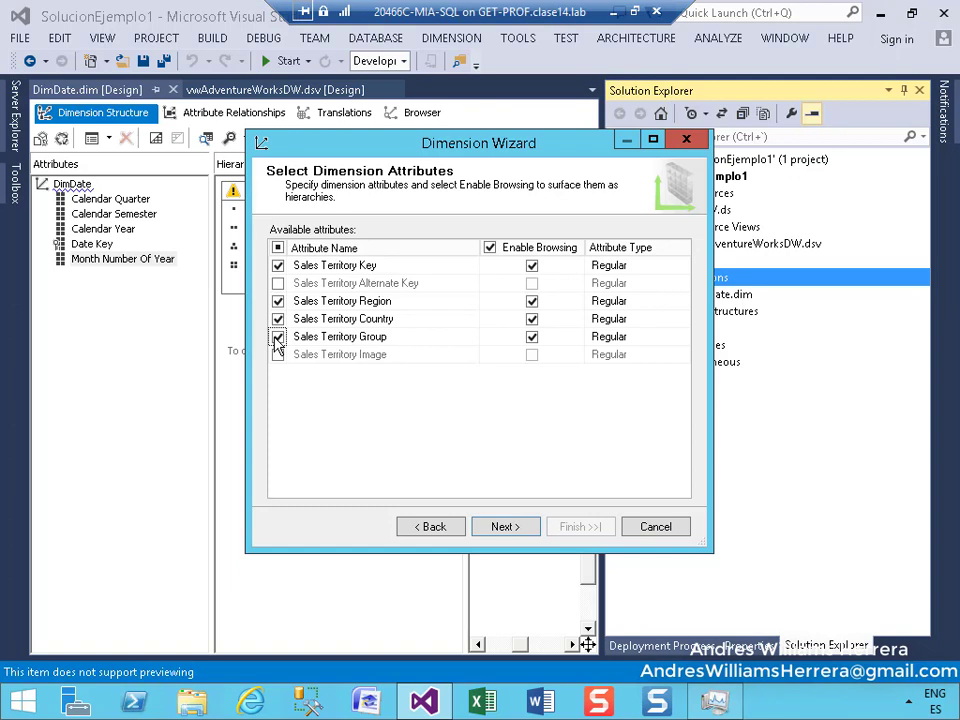
{"action": "left_click", "coordinate": [505, 527]}
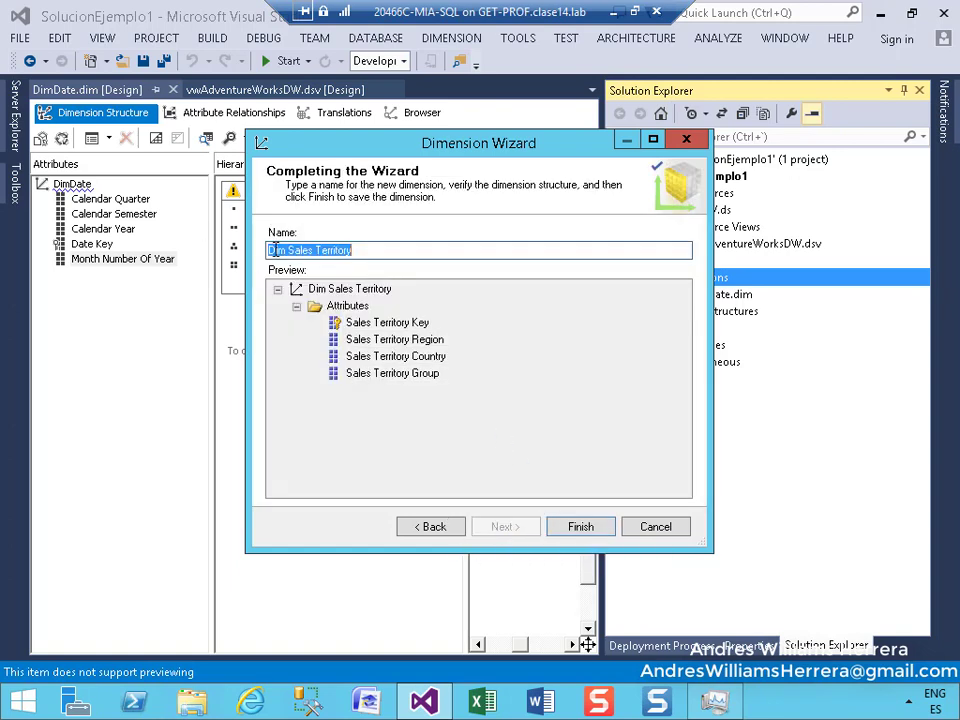
Step: Name the new dimension DimSalesTerritory, without spaces, and finish creating it
{"action": "left_click", "coordinate": [286, 250]}
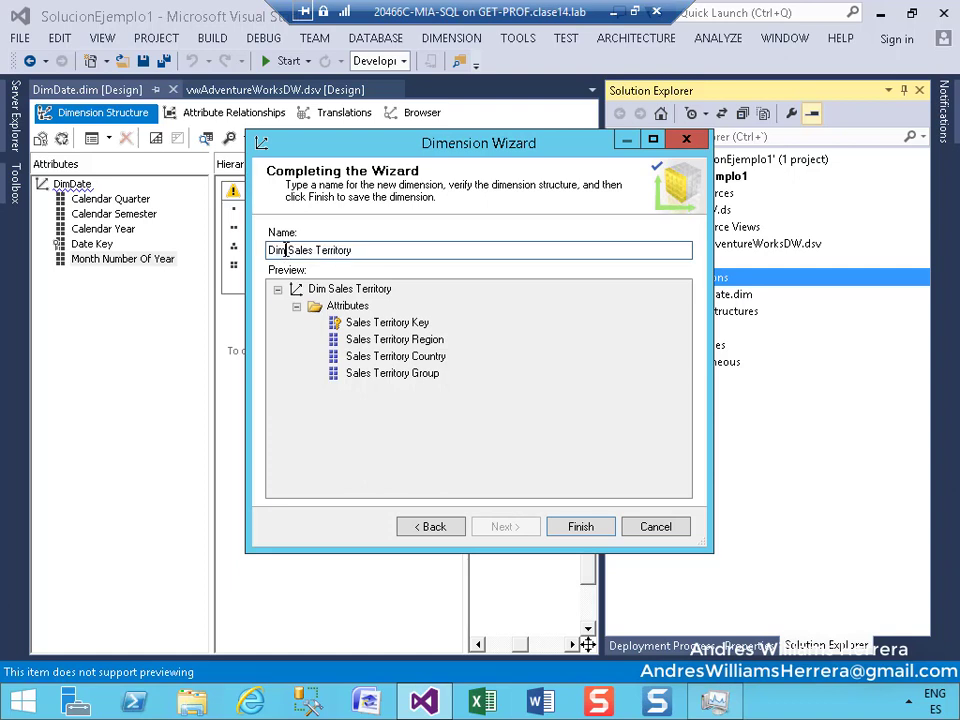
{"action": "key", "text": "Delete"}
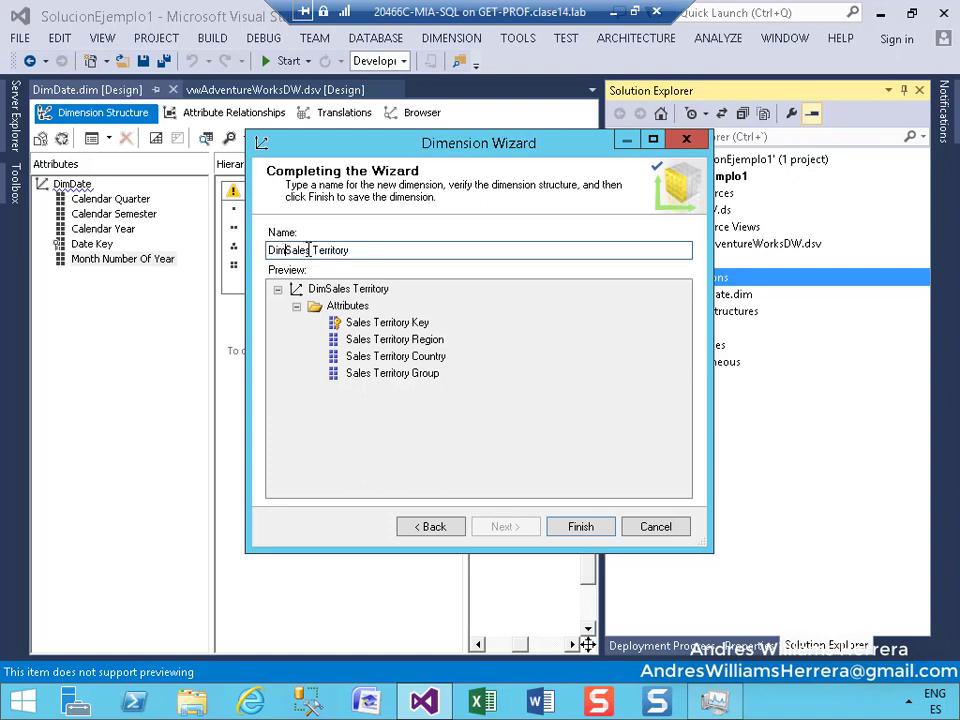
{"action": "left_click", "coordinate": [307, 250]}
{"action": "key", "text": "BackSpace"}
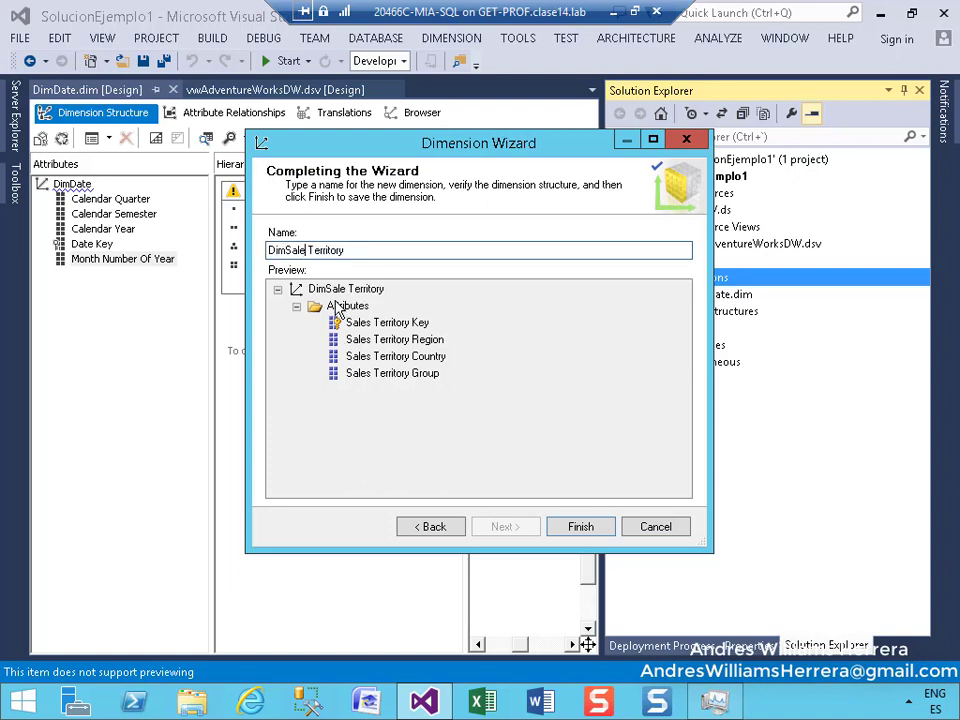
{"action": "type", "text": "s"}
{"action": "key", "text": "Delete"}
{"action": "left_click", "coordinate": [581, 527]}
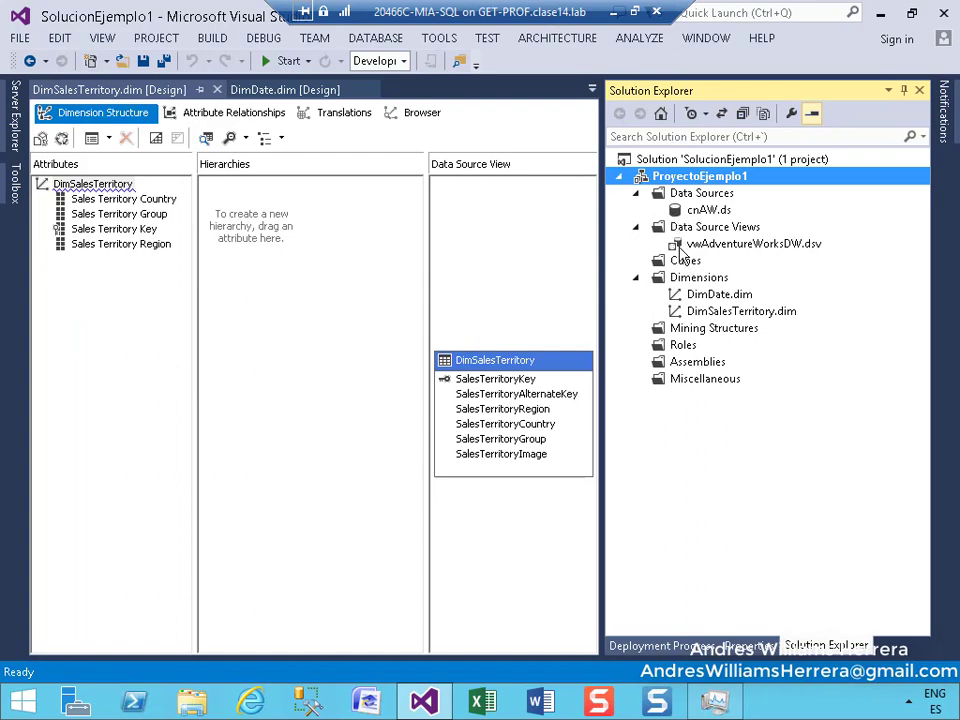
Step: Explore the data of the DimSalesTerritory table from the vwAdventureWorksDW view, examining its region, country and group columns, and close the data table
{"action": "double_click", "coordinate": [679, 248]}
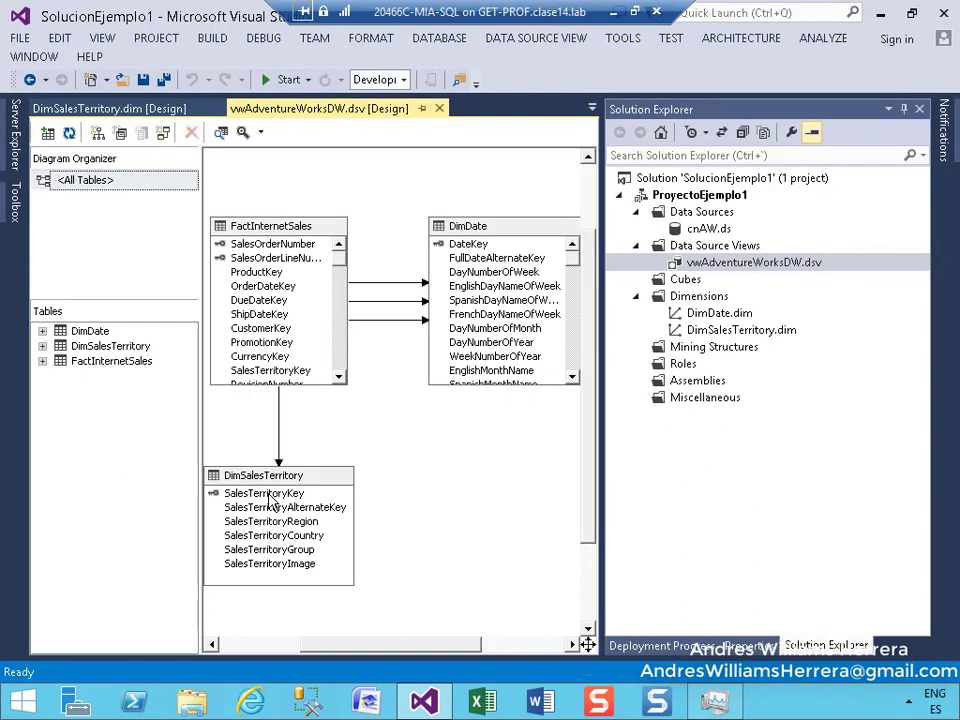
{"action": "right_click", "coordinate": [281, 481]}
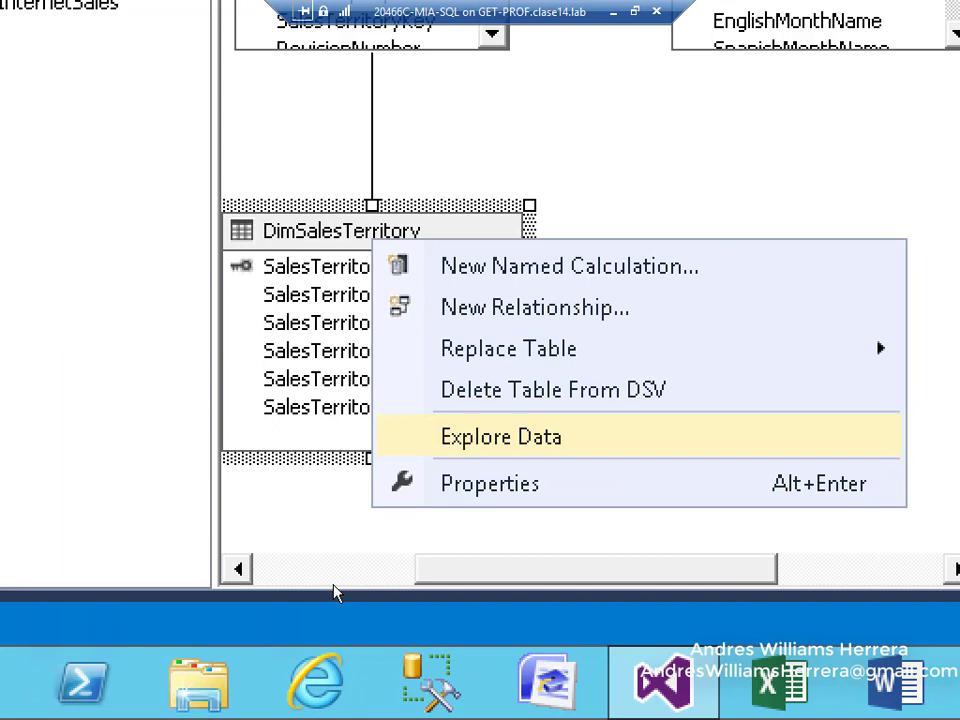
{"action": "key", "text": "Escape"}
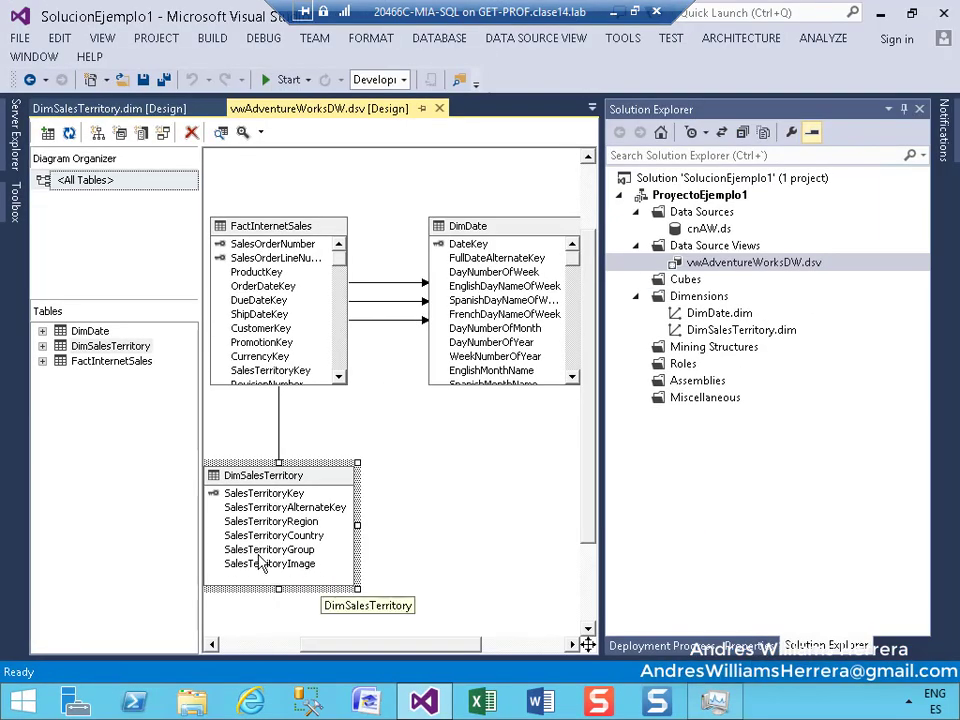
{"action": "right_click", "coordinate": [256, 483]}
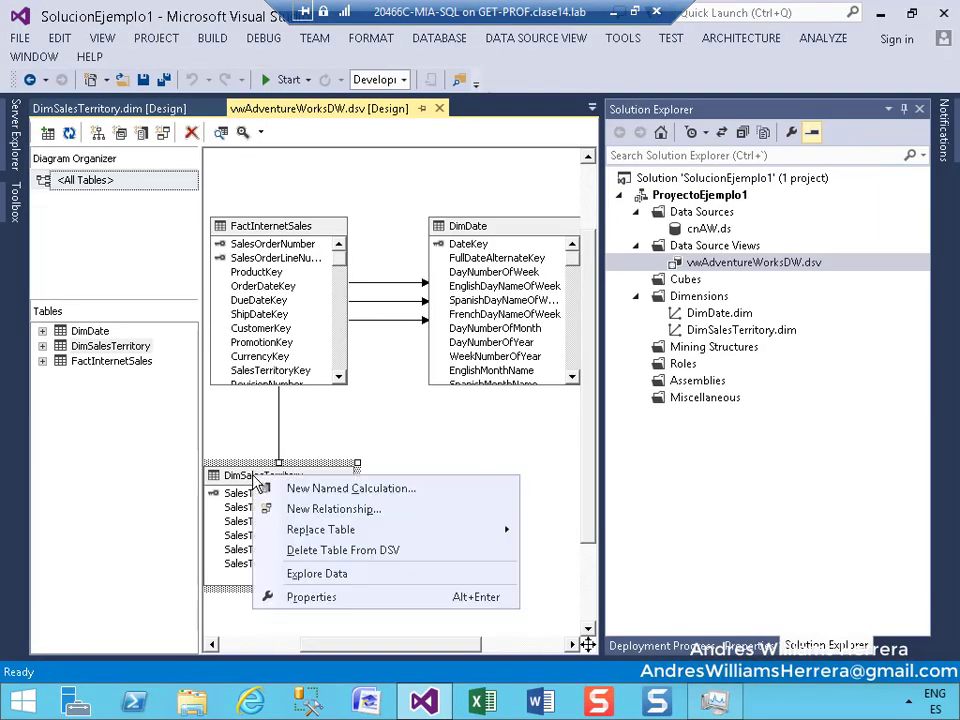
{"action": "left_click", "coordinate": [316, 574]}
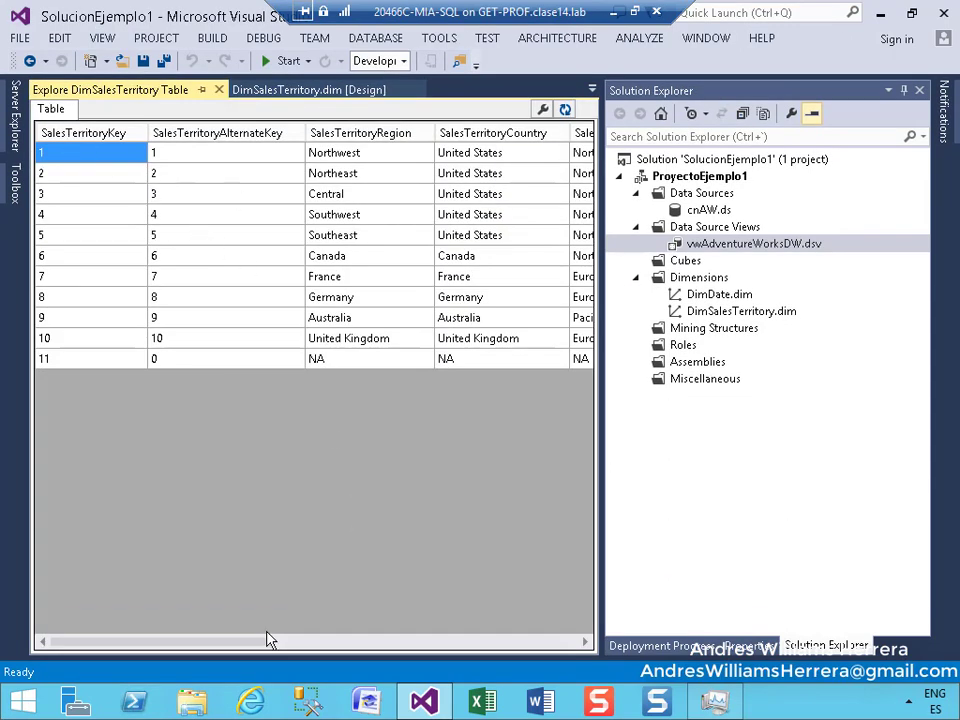
{"action": "left_click_drag", "start_coordinate": [265, 647], "coordinate": [339, 644]}
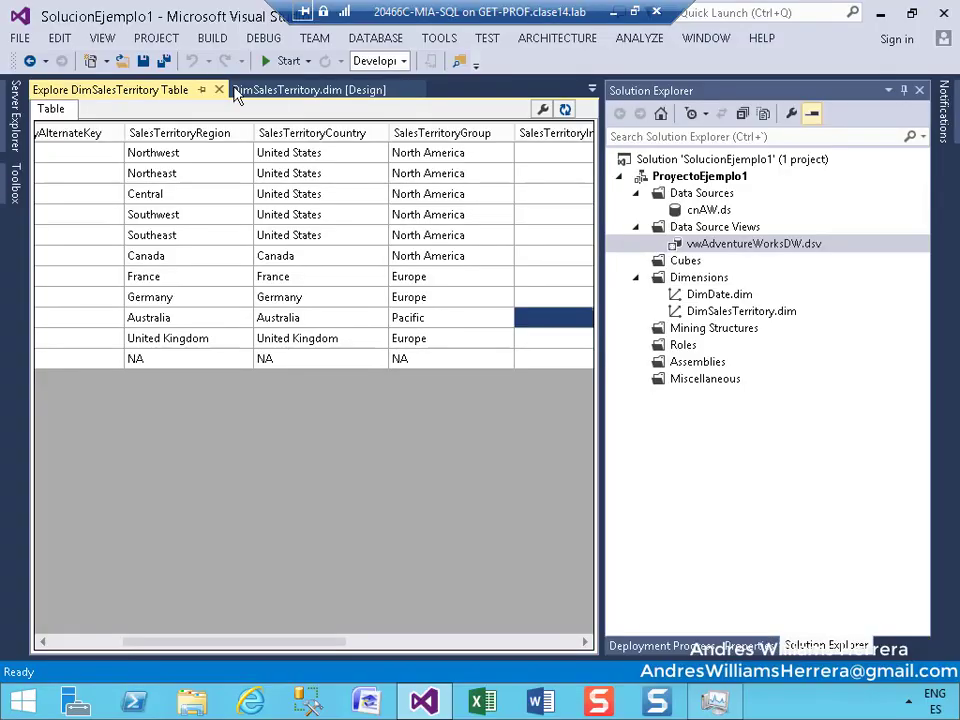
{"action": "left_click", "coordinate": [213, 89]}
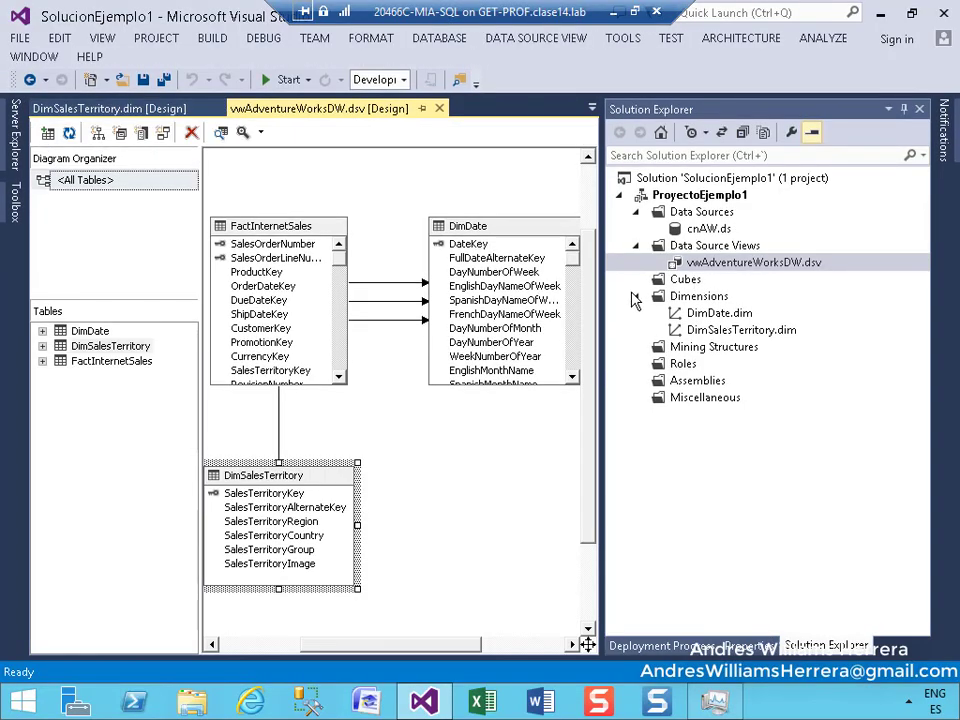
Step: In the DimSalesTerritory dimension, create a hierarchy with the levels Sales Territory Group, Sales Territory Country and Sales Territory Region
{"action": "left_click", "coordinate": [692, 334]}
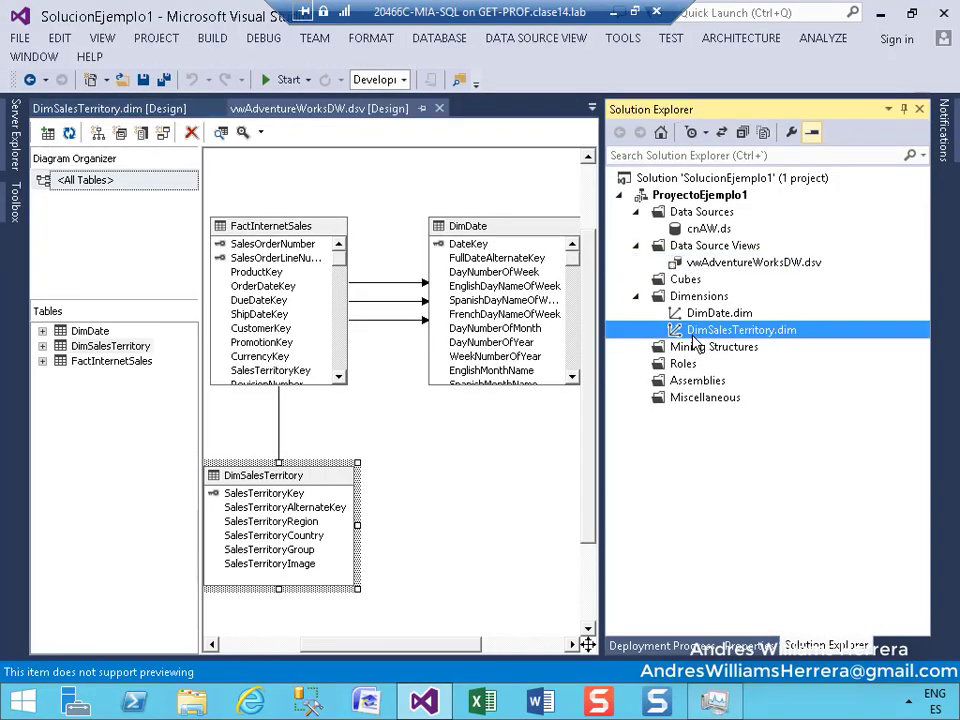
{"action": "double_click", "coordinate": [692, 336]}
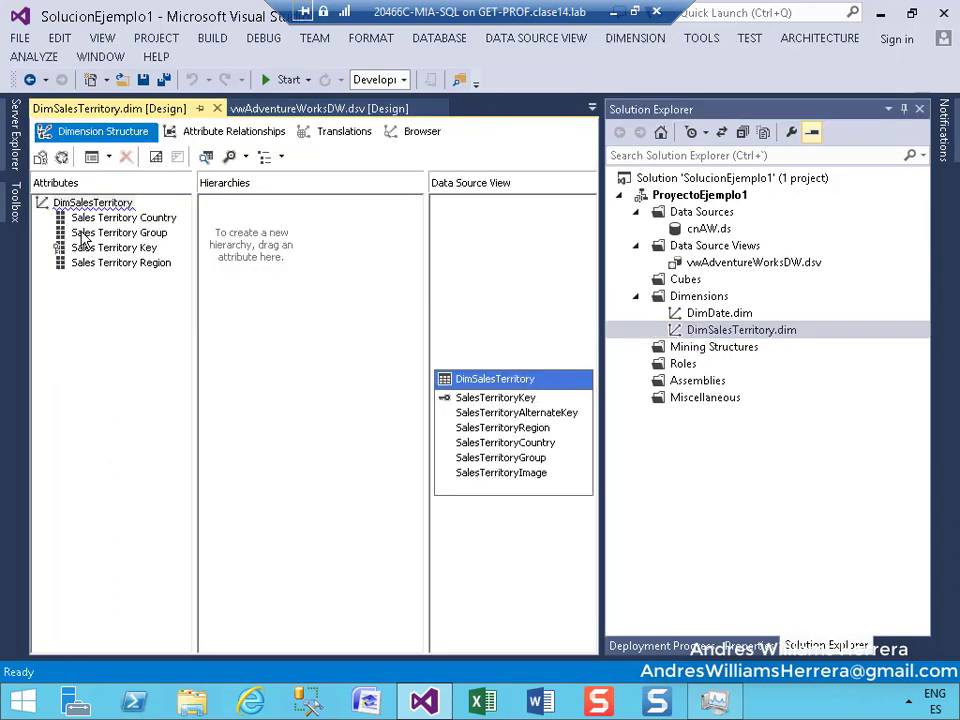
{"action": "left_click_drag", "start_coordinate": [85, 237], "coordinate": [262, 238]}
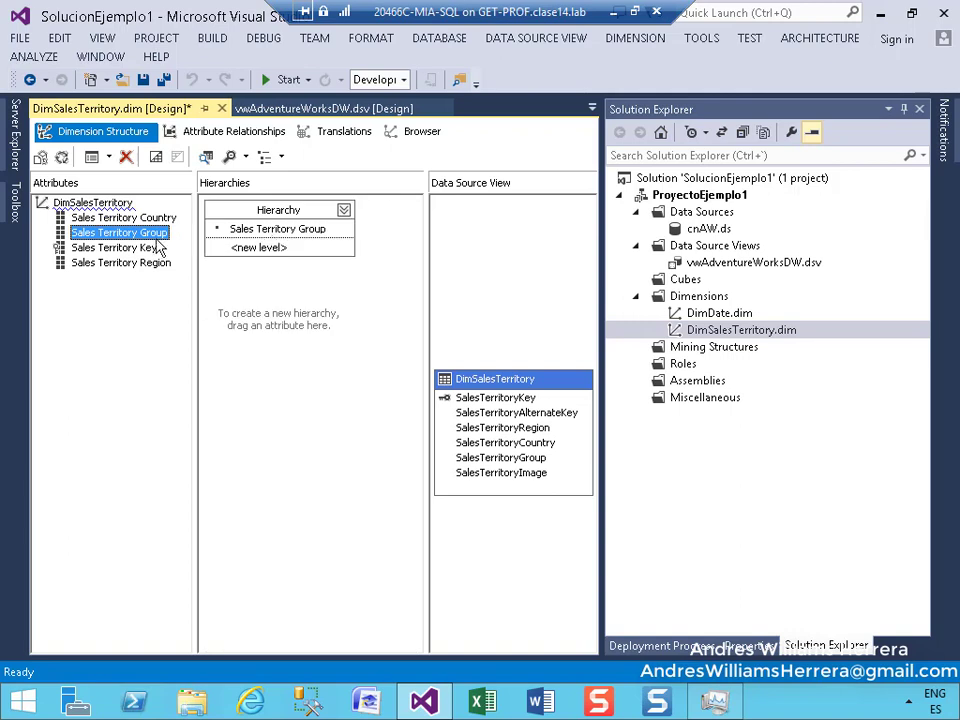
{"action": "left_click_drag", "start_coordinate": [95, 218], "coordinate": [251, 253]}
{"action": "left_click_drag", "start_coordinate": [85, 263], "coordinate": [250, 266]}
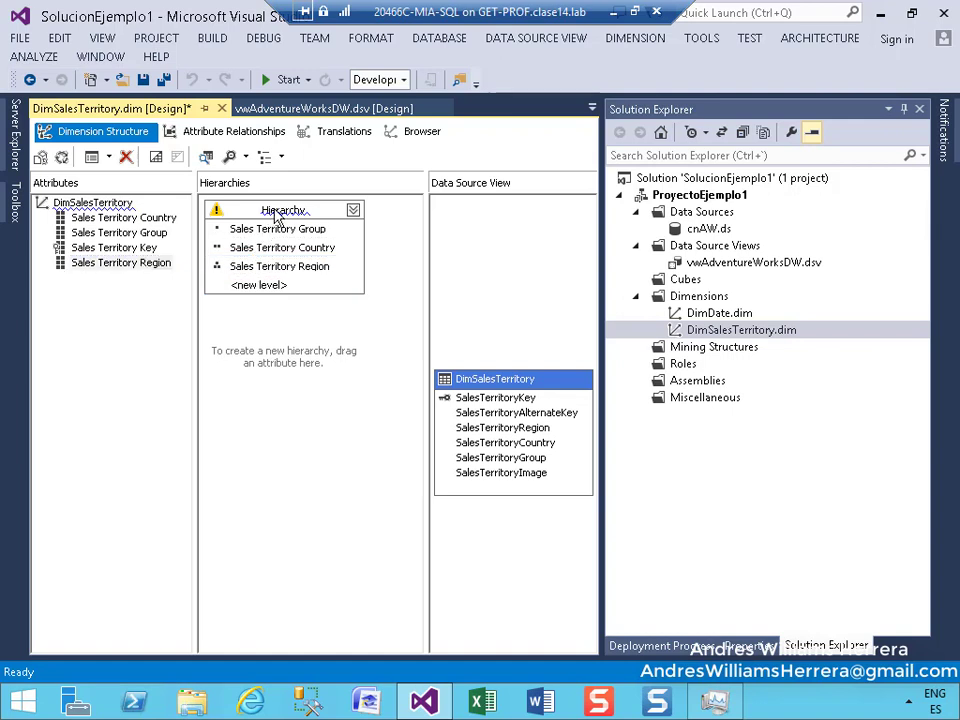
Step: Rename the new sales territory hierarchy as jTerritorio
{"action": "right_click", "coordinate": [279, 216]}
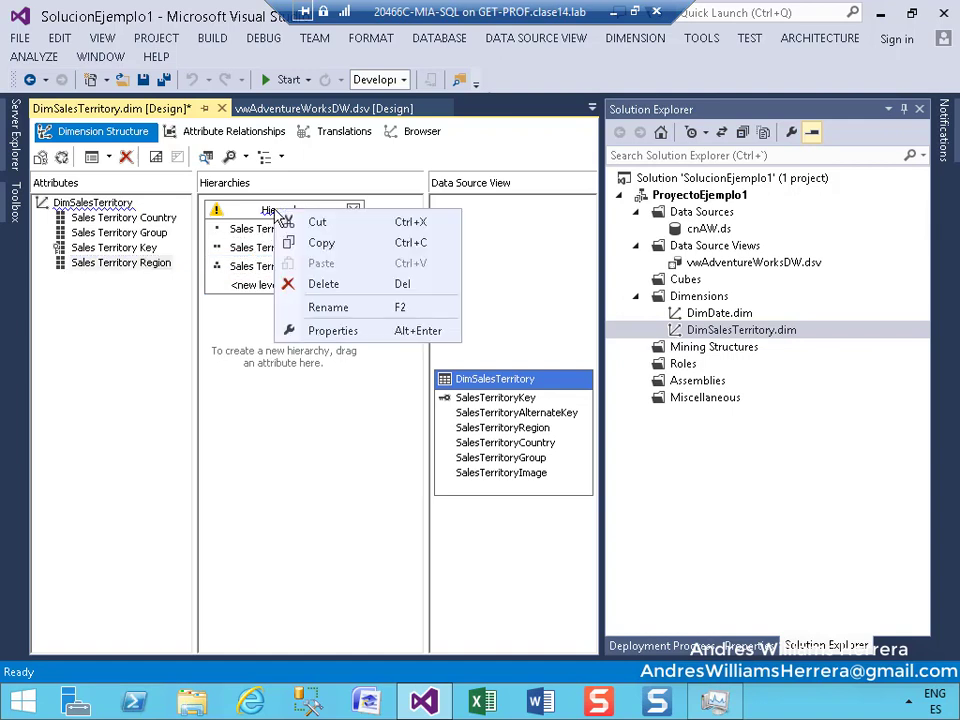
{"action": "left_click", "coordinate": [310, 310]}
{"action": "type", "text": "J"}
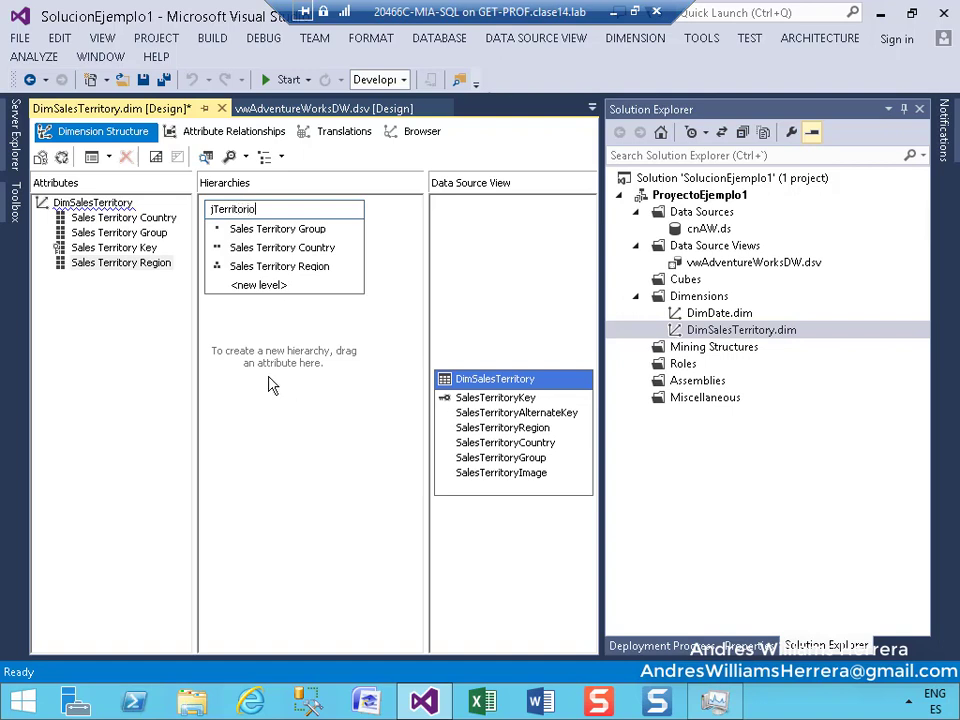
{"action": "key", "text": "Return"}
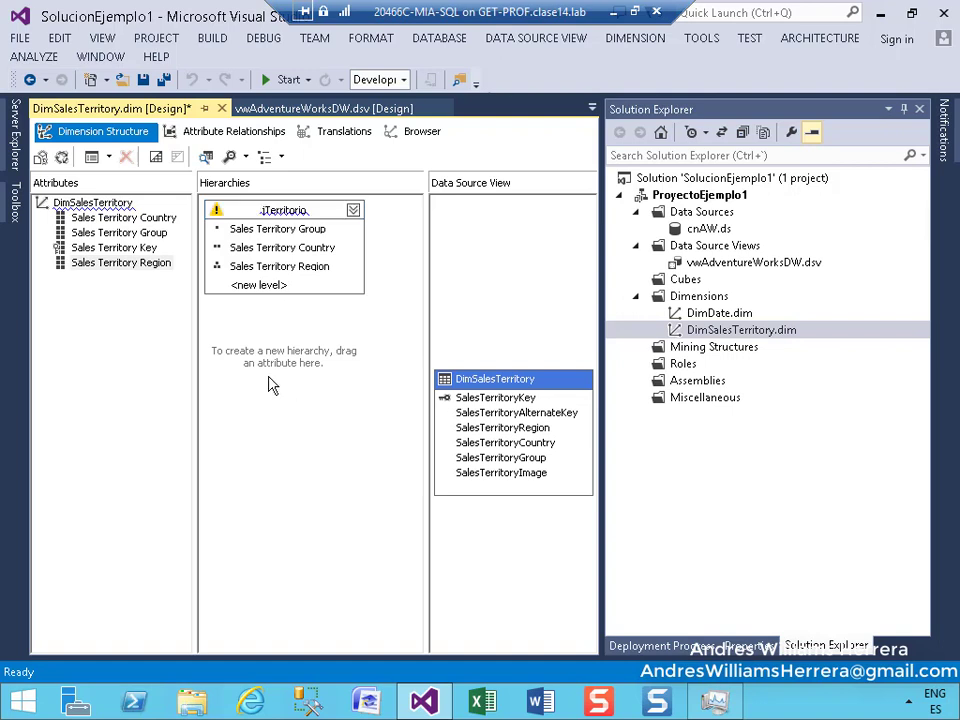
{"action": "left_click", "coordinate": [263, 268]}
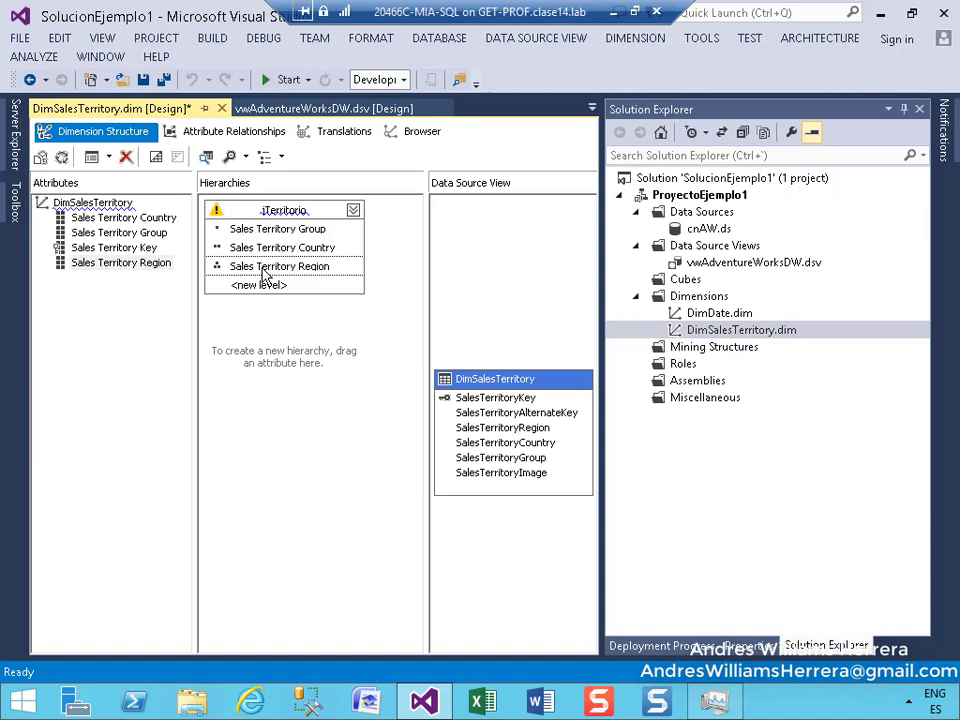
Step: Deploy ProyectoEjemplo1 to the Analysis Services server
{"action": "left_click", "coordinate": [648, 198]}
{"action": "right_click", "coordinate": [648, 200]}
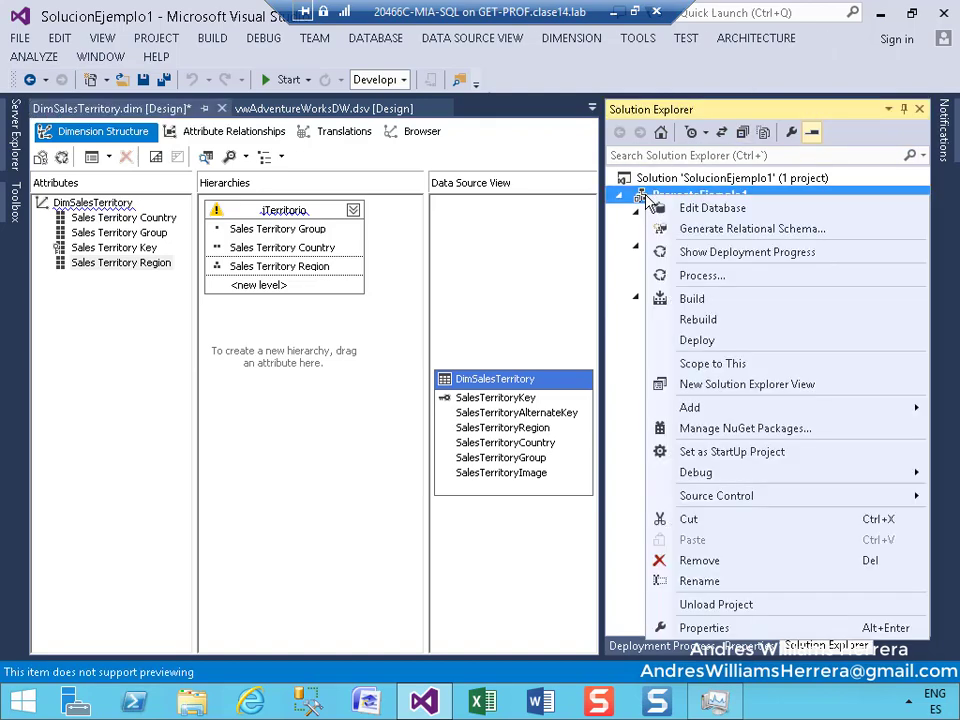
{"action": "left_click", "coordinate": [697, 343]}
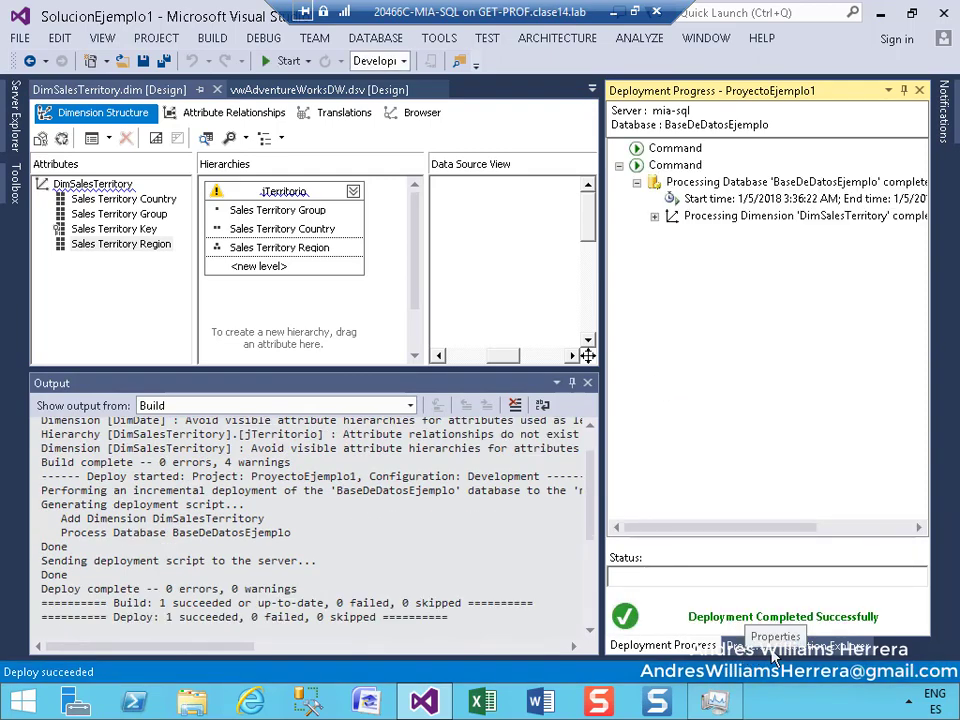
Step: Browse the jTerritorio hierarchy of DimSalesTerritory, expanding All, Europe, North America and United States, with the build output closed
{"action": "left_click", "coordinate": [416, 113]}
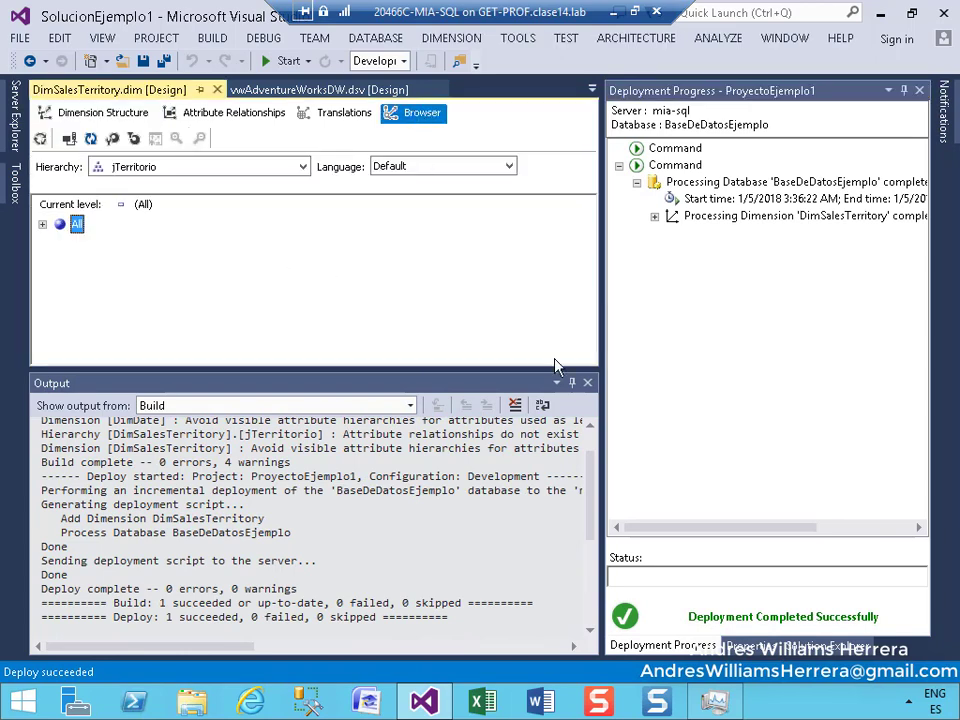
{"action": "left_click", "coordinate": [587, 383]}
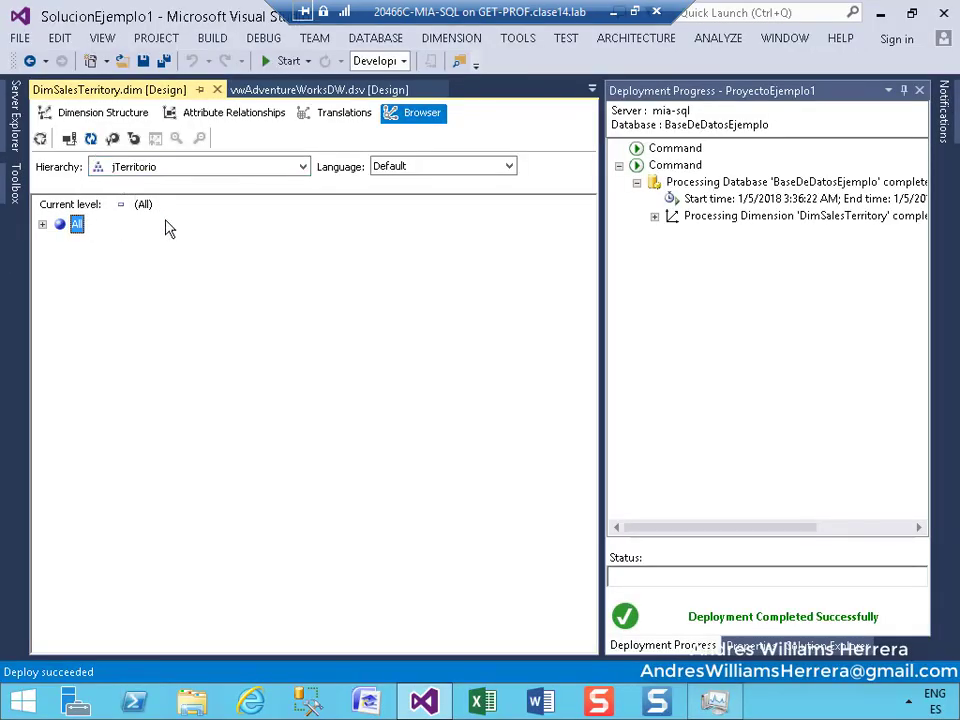
{"action": "left_click", "coordinate": [302, 167]}
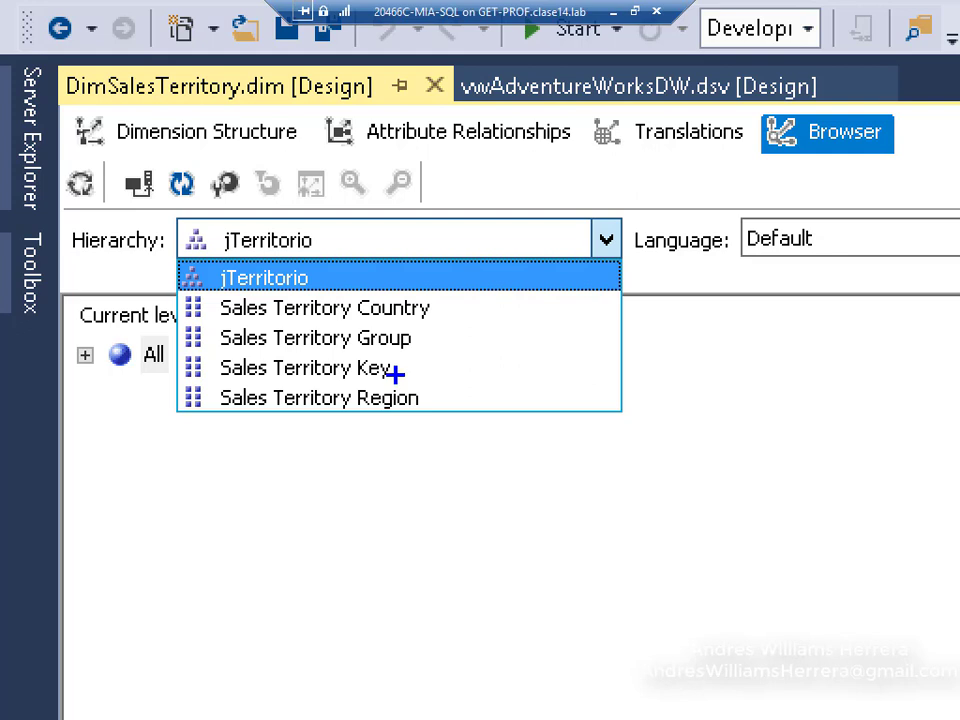
{"action": "left_click", "coordinate": [258, 233]}
{"action": "left_click", "coordinate": [87, 356]}
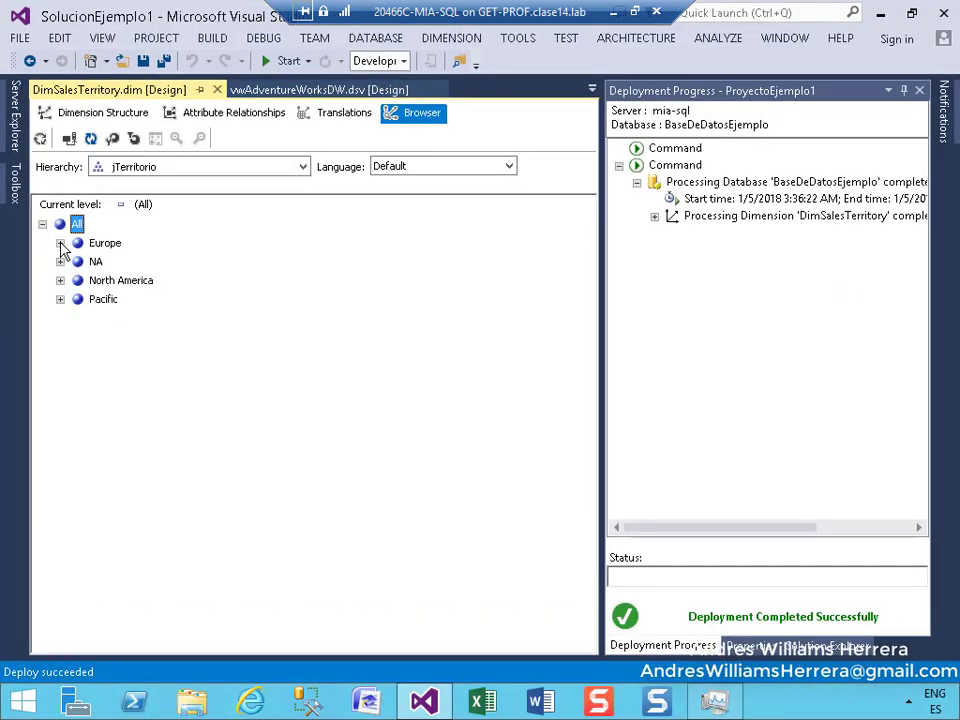
{"action": "left_click", "coordinate": [60, 243]}
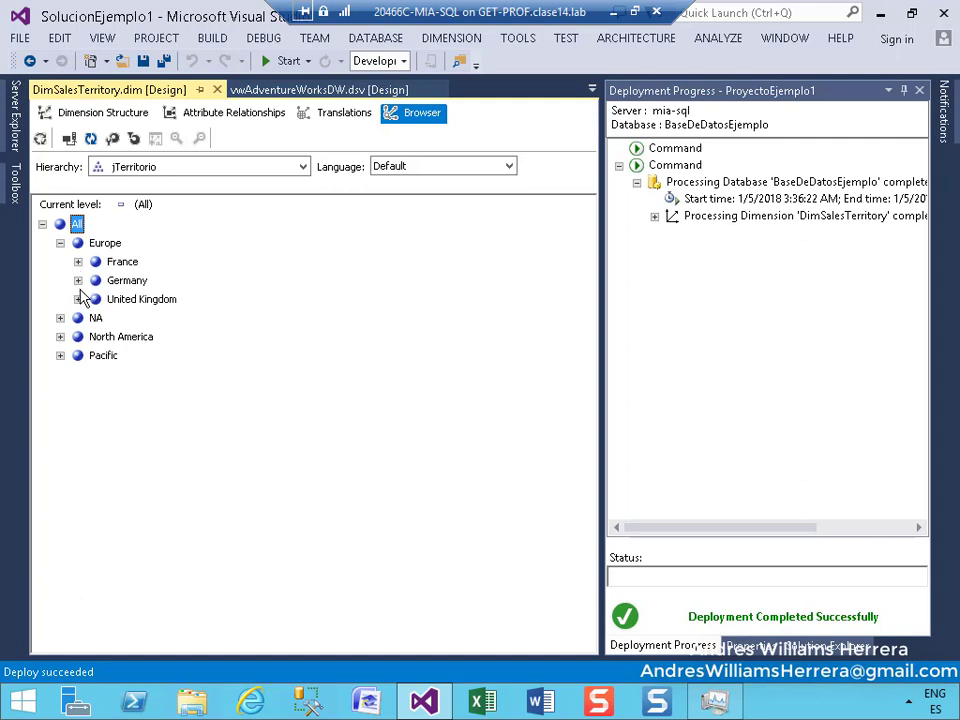
{"action": "left_click", "coordinate": [60, 337]}
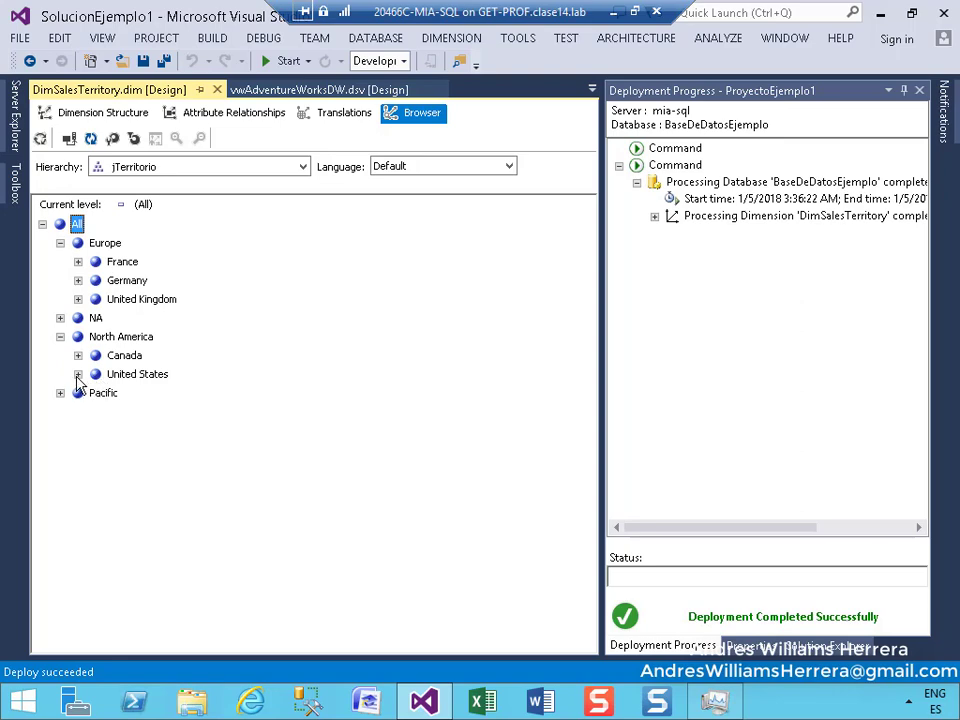
{"action": "left_click", "coordinate": [78, 374]}
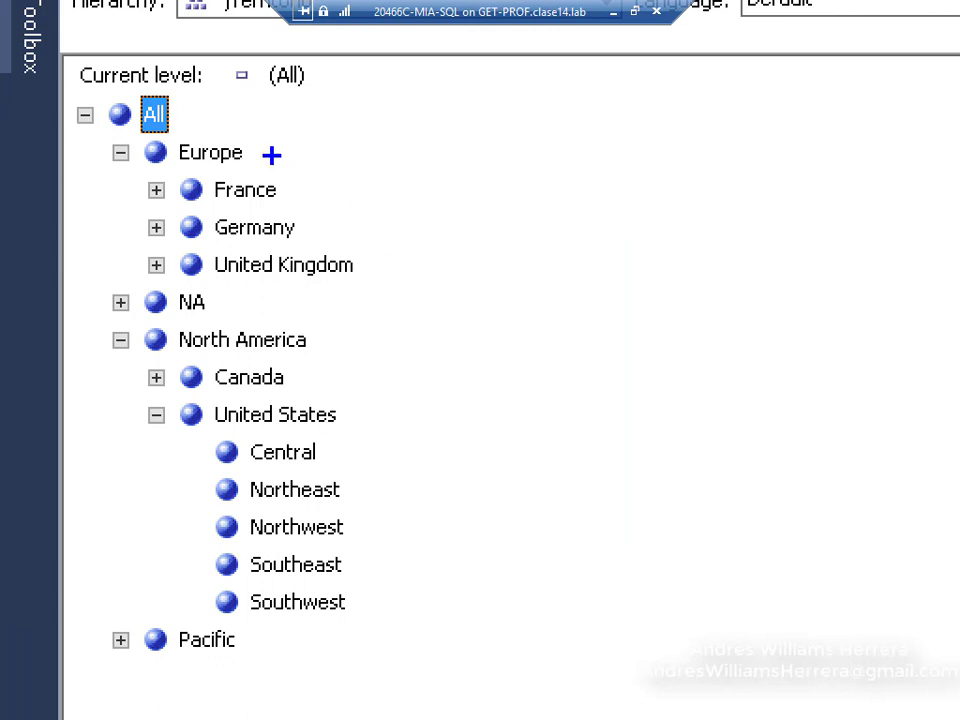
{"action": "left_click_drag", "start_coordinate": [271, 155], "coordinate": [402, 155]}
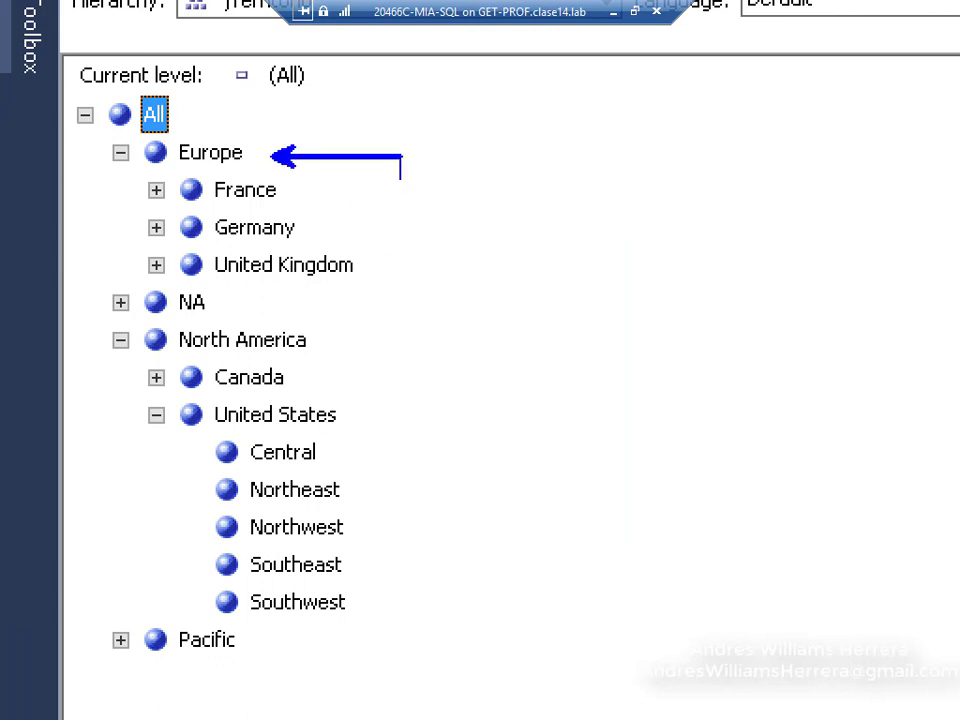
{"action": "type", "text": "grupo"}
{"action": "key", "text": "Escape"}
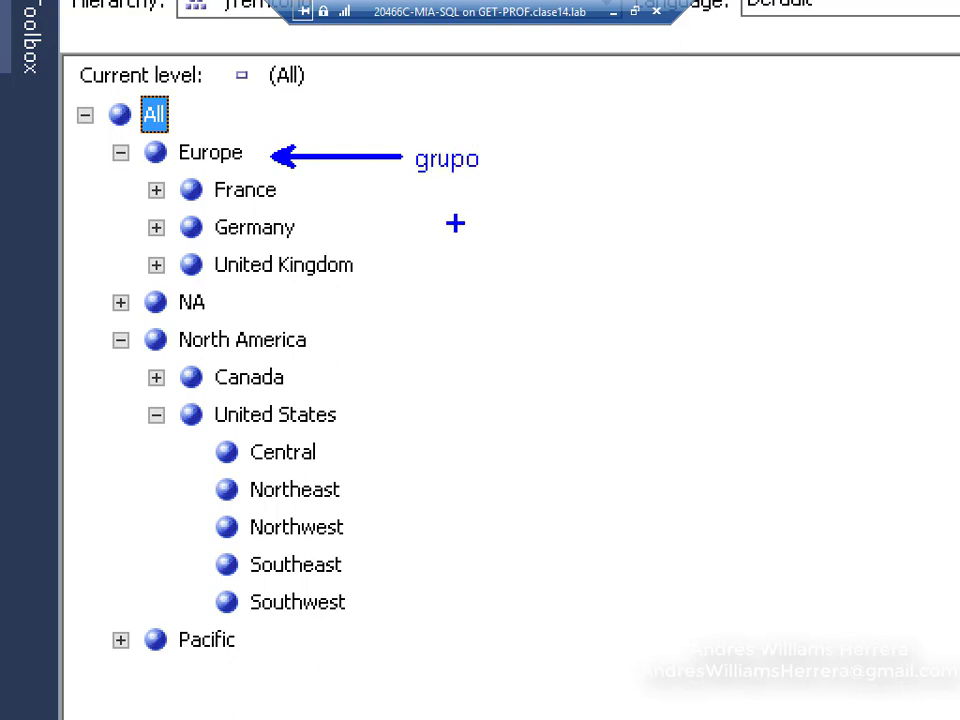
{"action": "mouse_move", "coordinate": [322, 203]}
{"action": "left_mouse_down"}
{"action": "mouse_move", "coordinate": [454, 212]}
{"action": "mouse_move", "coordinate": [501, 203]}
{"action": "left_mouse_up"}
{"action": "key", "text": "t"}
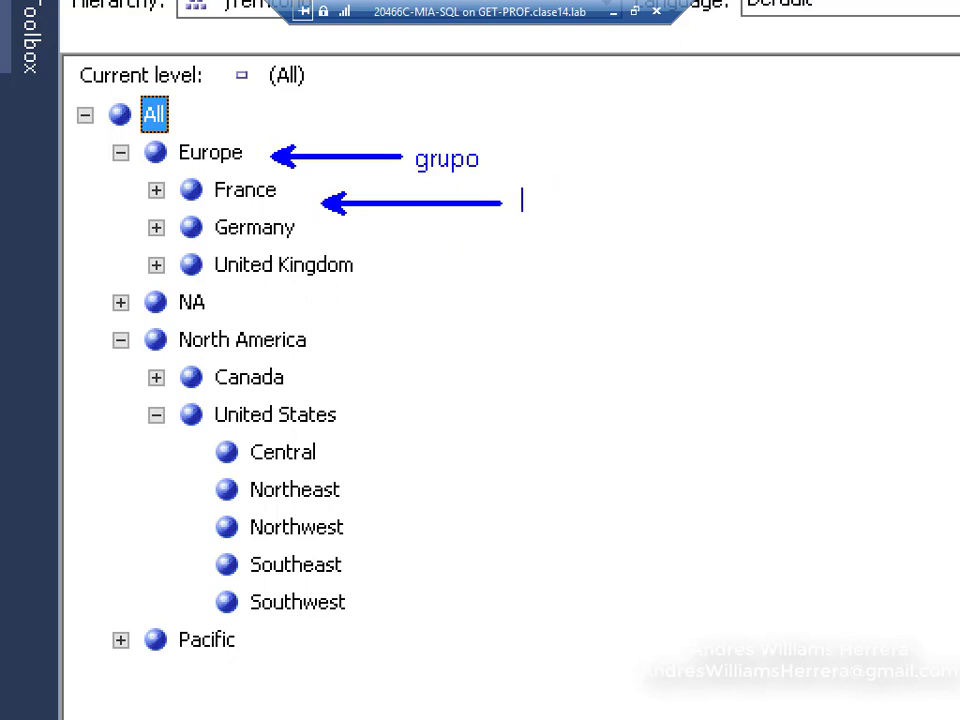
{"action": "type", "text": "pais"}
{"action": "key", "text": "Escape"}
{"action": "left_click_drag", "start_coordinate": [358, 481], "coordinate": [464, 466]}
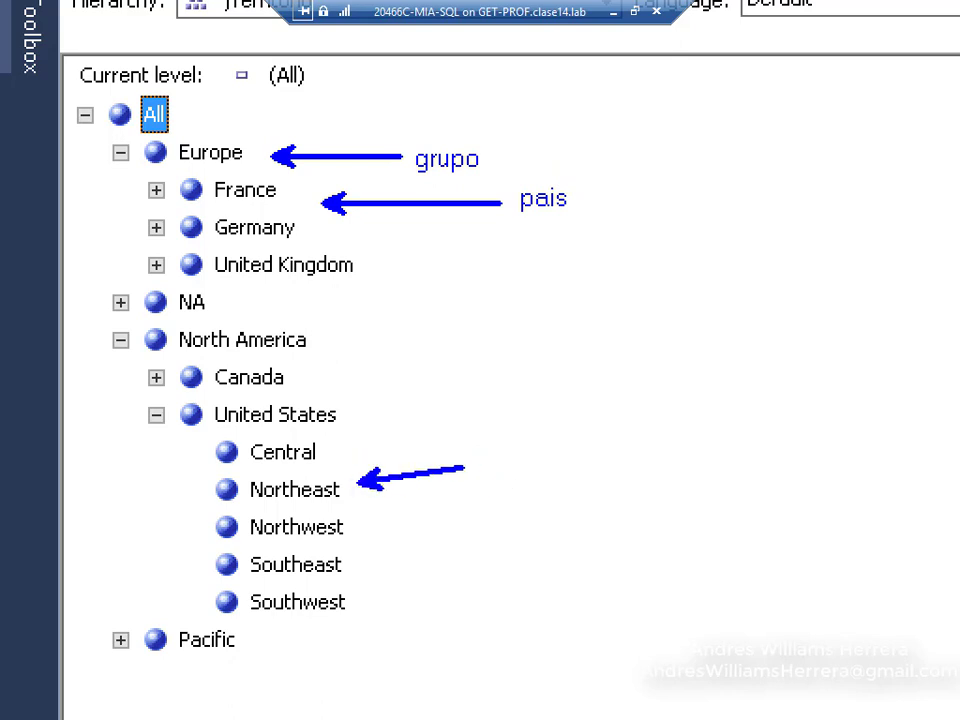
{"action": "type", "text": "t"}
{"action": "type", "text": "region"}
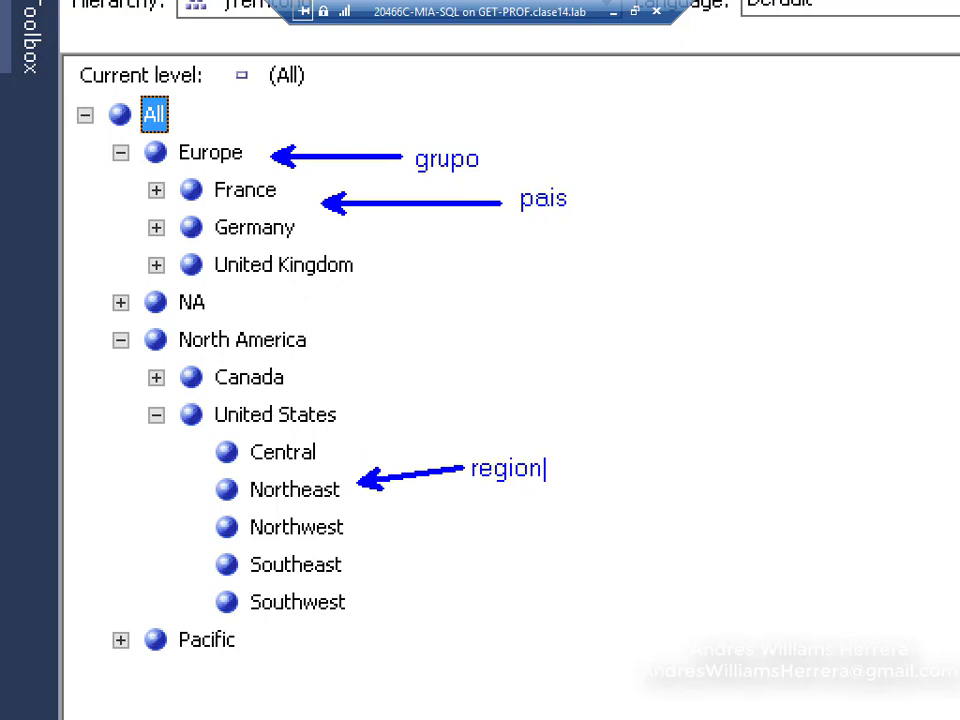
{"action": "key", "text": "Escape"}
{"action": "key", "text": "Escape"}
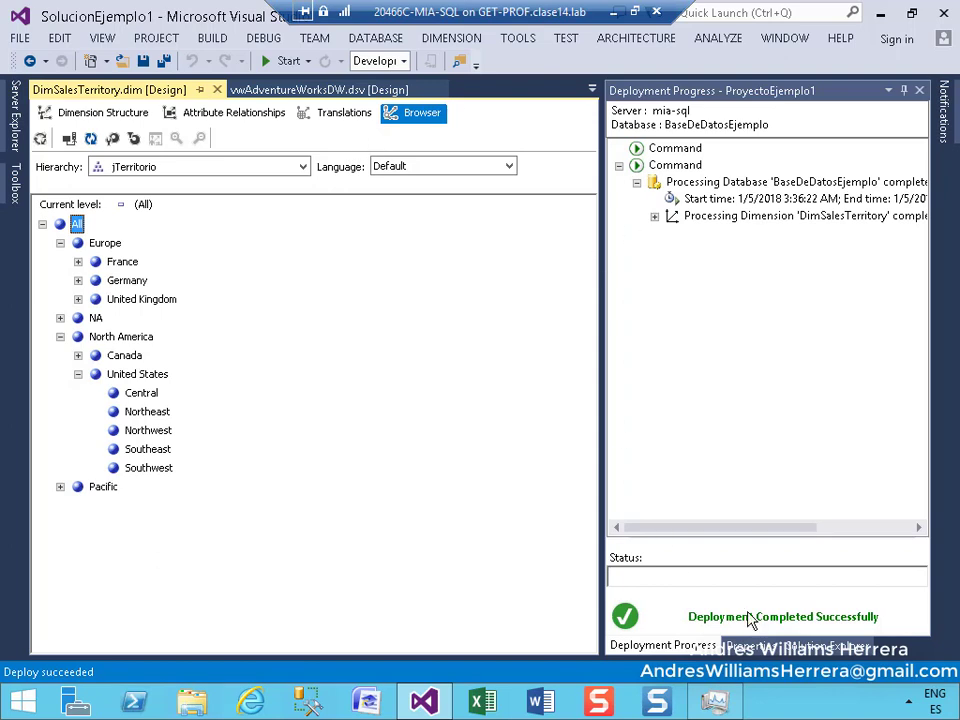
Step: Start a new cube in the project that uses existing tables, and stop the wizard's welcome page from showing again
{"action": "left_click", "coordinate": [828, 648]}
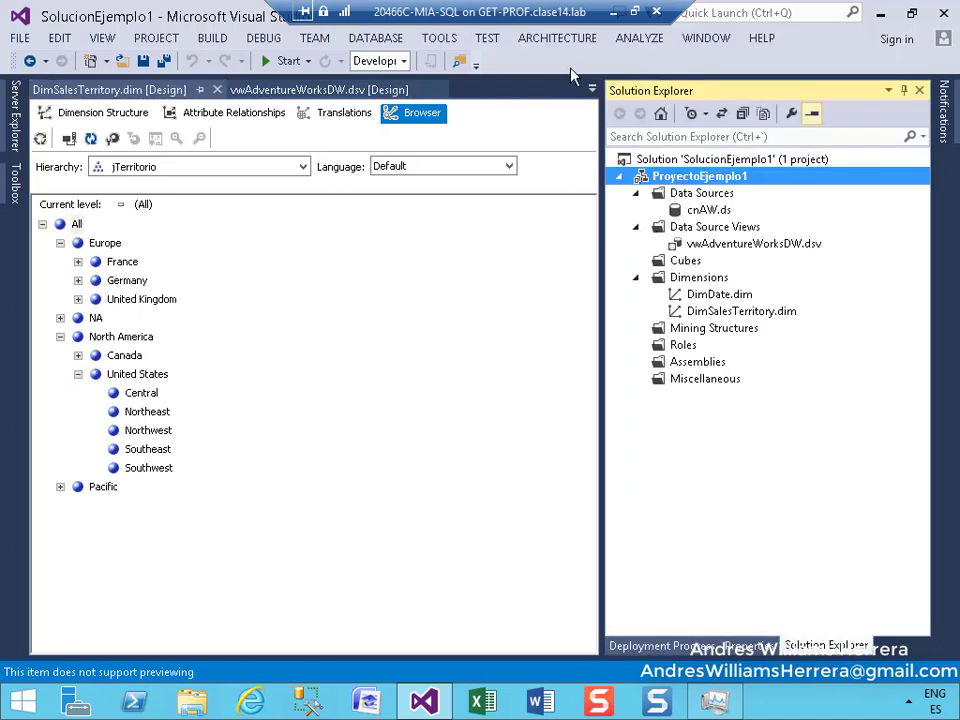
{"action": "left_click", "coordinate": [680, 264]}
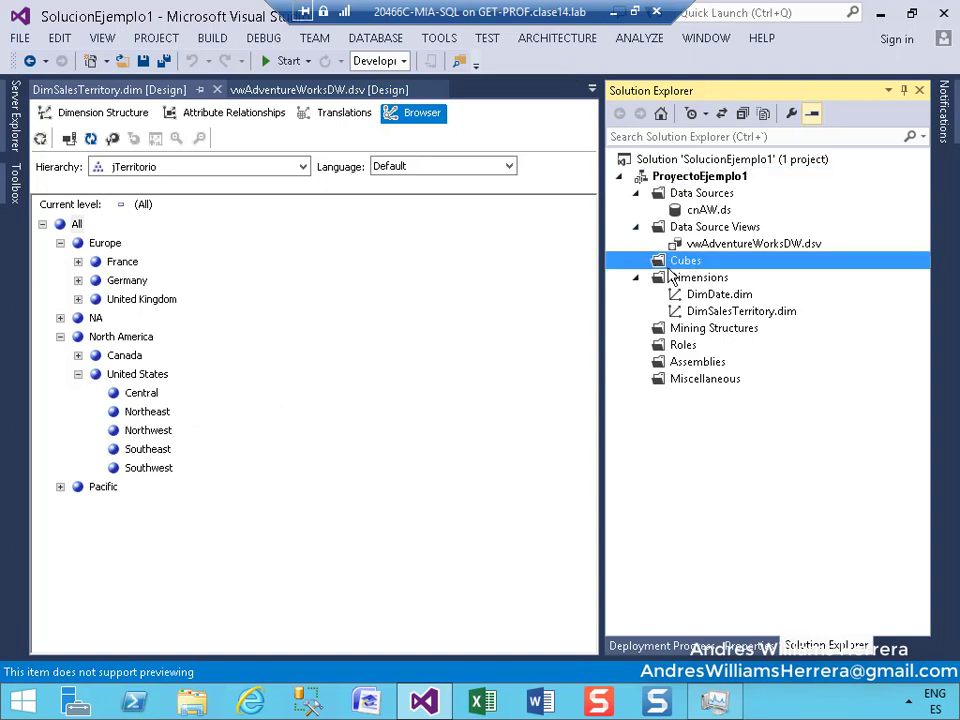
{"action": "right_click", "coordinate": [674, 266]}
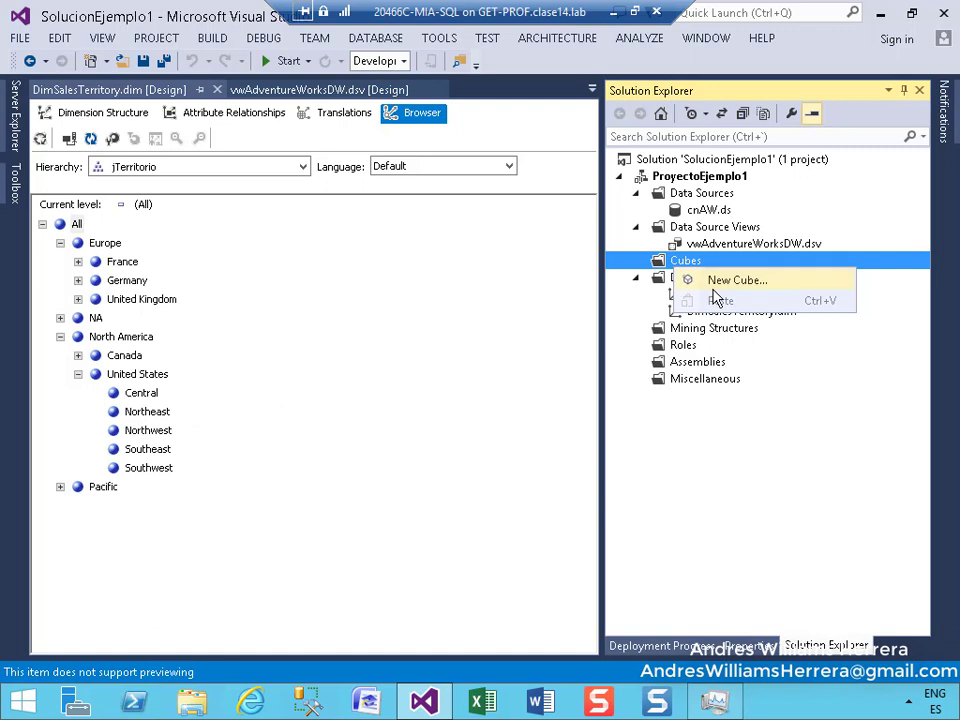
{"action": "left_click", "coordinate": [714, 288]}
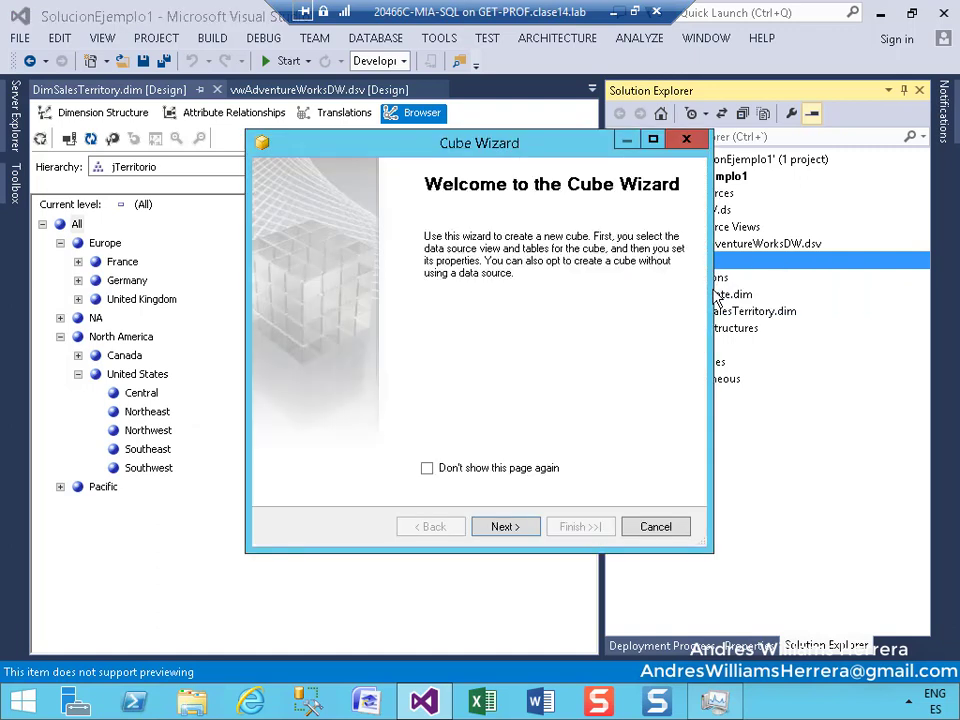
{"action": "left_click", "coordinate": [428, 468]}
{"action": "left_click", "coordinate": [505, 527]}
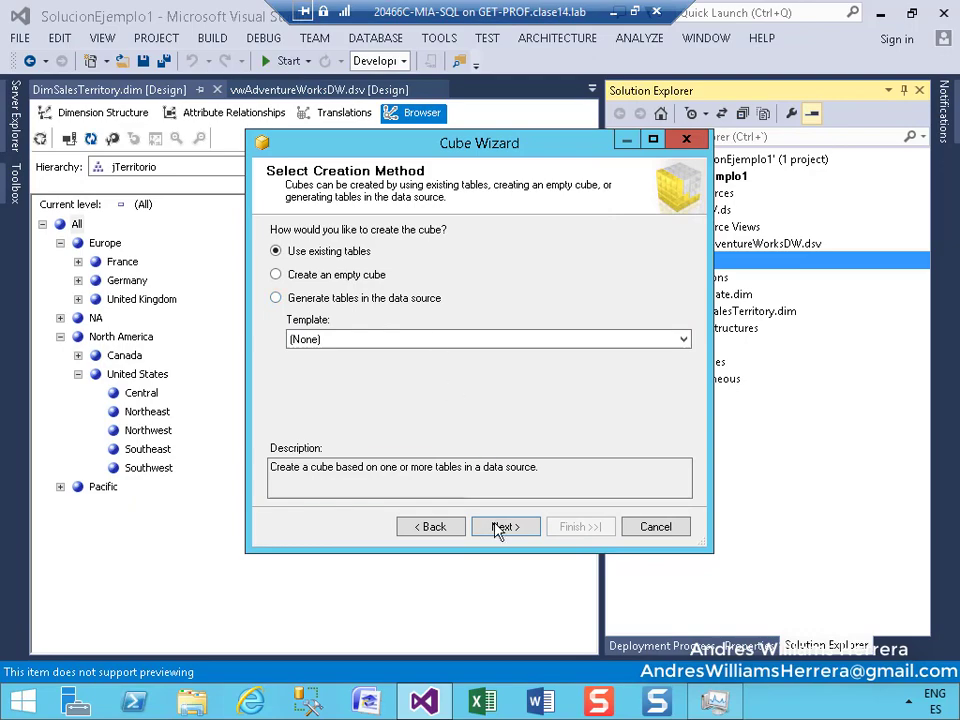
{"action": "left_click", "coordinate": [505, 528]}
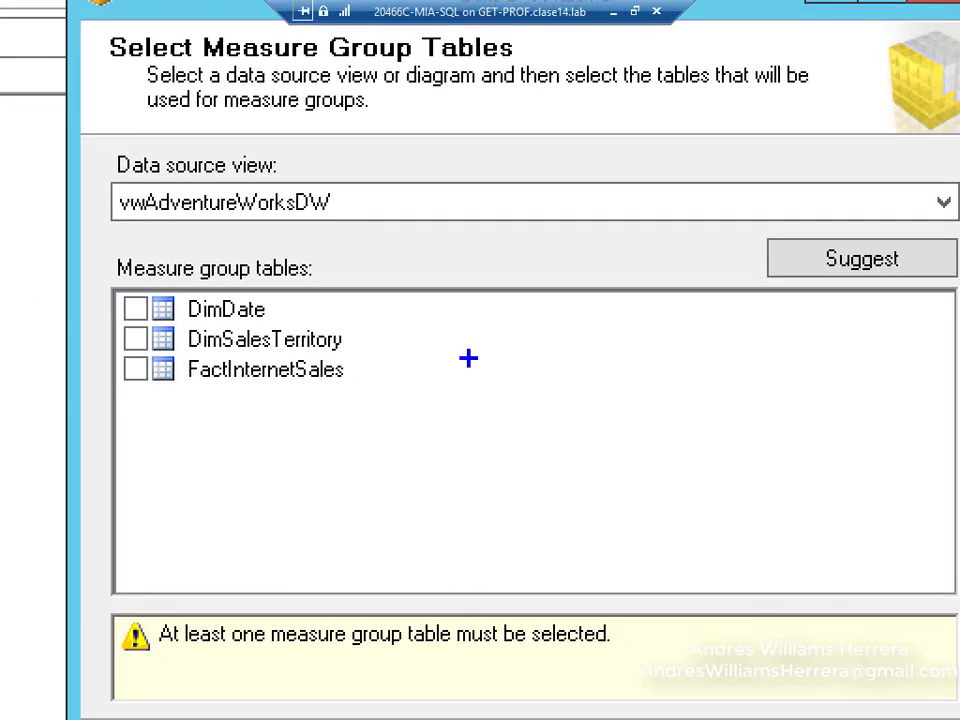
{"action": "left_click_drag", "start_coordinate": [335, 196], "coordinate": [428, 146]}
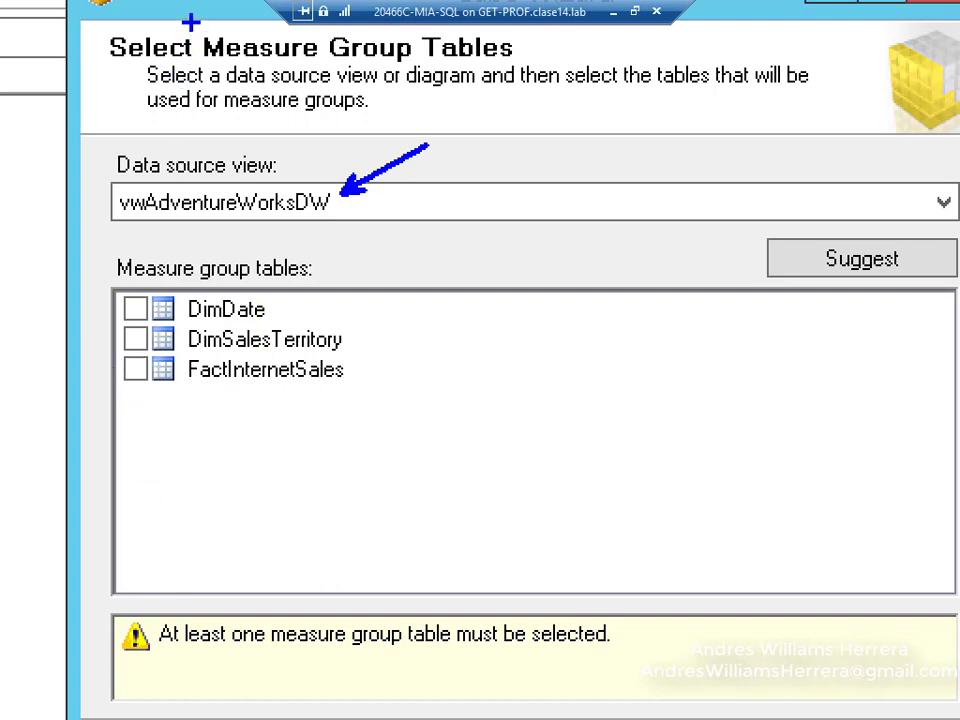
{"action": "mouse_move", "coordinate": [194, 26]}
{"action": "left_mouse_down"}
{"action": "mouse_move", "coordinate": [222, 52]}
{"action": "mouse_move", "coordinate": [543, 70]}
{"action": "left_mouse_up"}
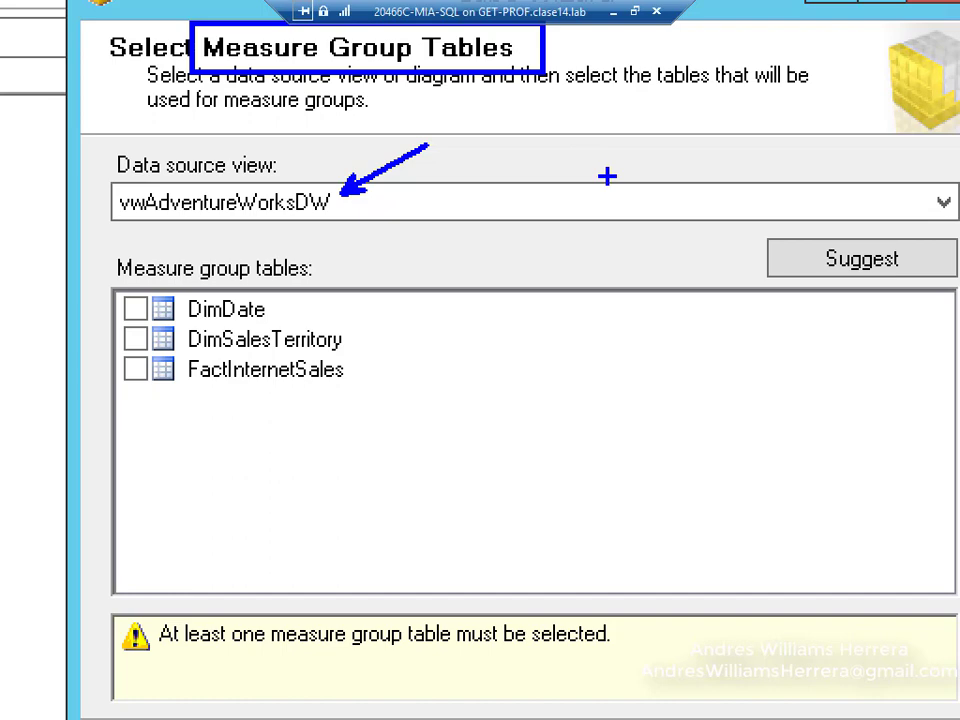
{"action": "key", "text": "Escape"}
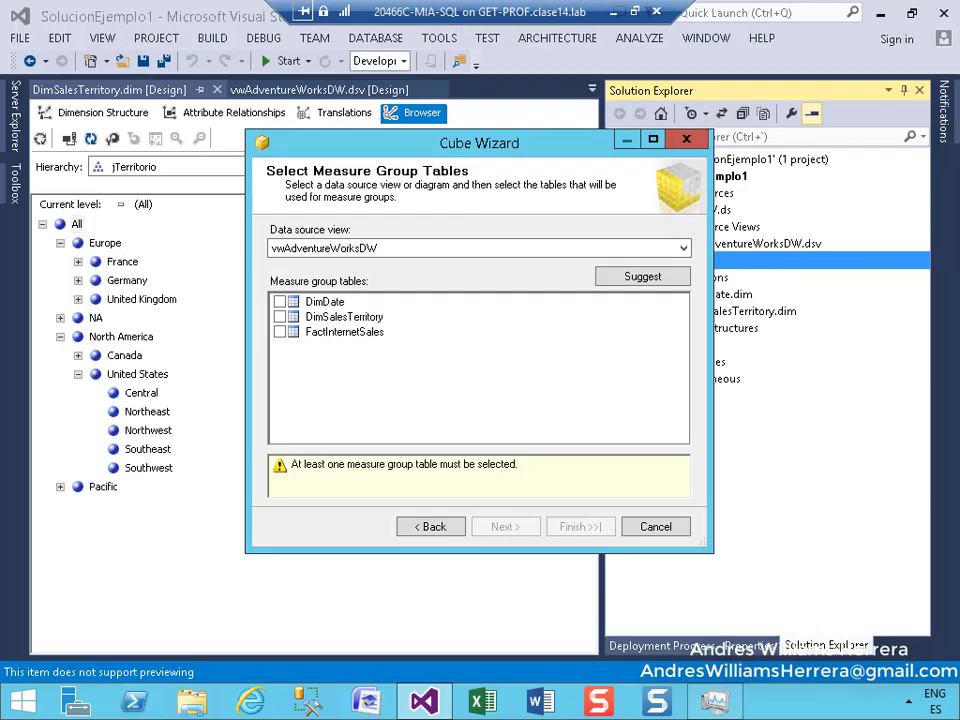
Step: Accept the suggested FactInternetSales as the cube's measure group table, and enlarge the wizard to show its full list of measures
{"action": "left_click", "coordinate": [638, 287]}
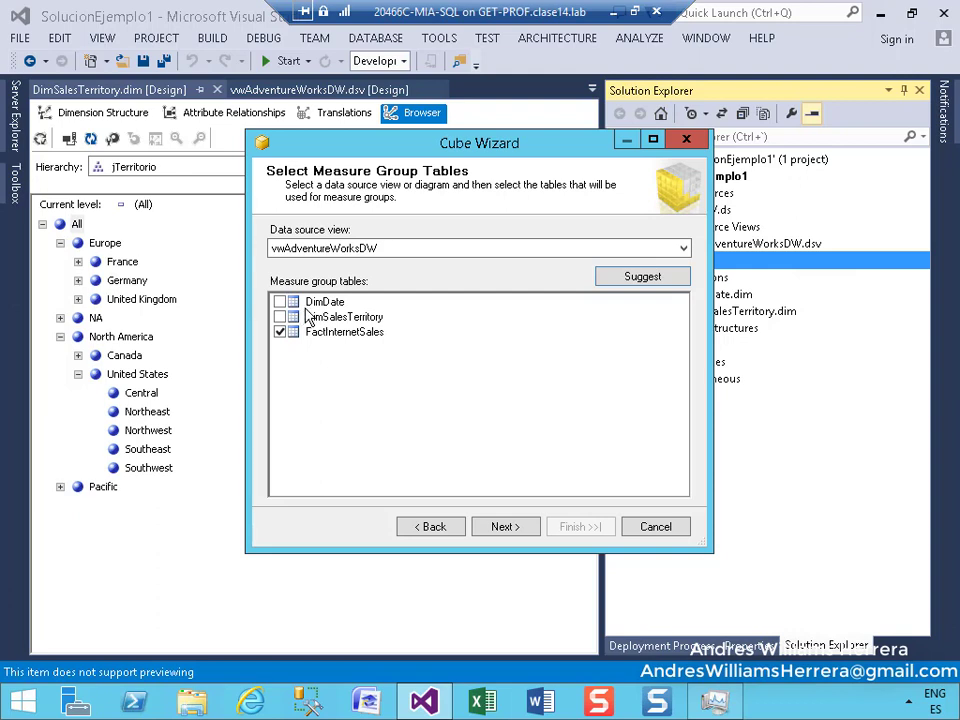
{"action": "left_click", "coordinate": [503, 532]}
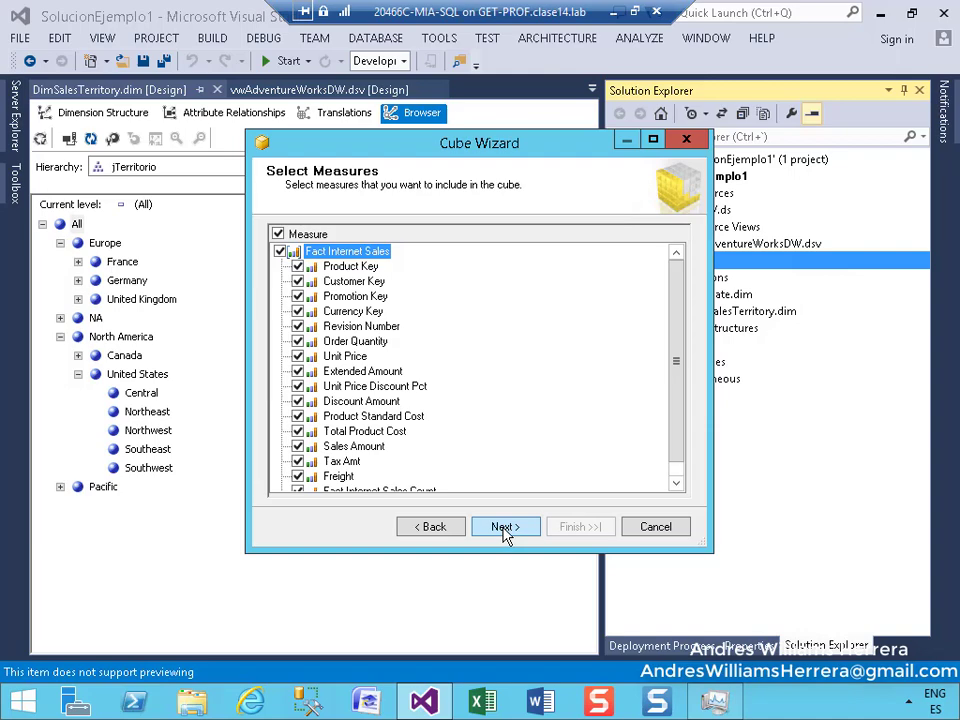
{"action": "left_click", "coordinate": [653, 139]}
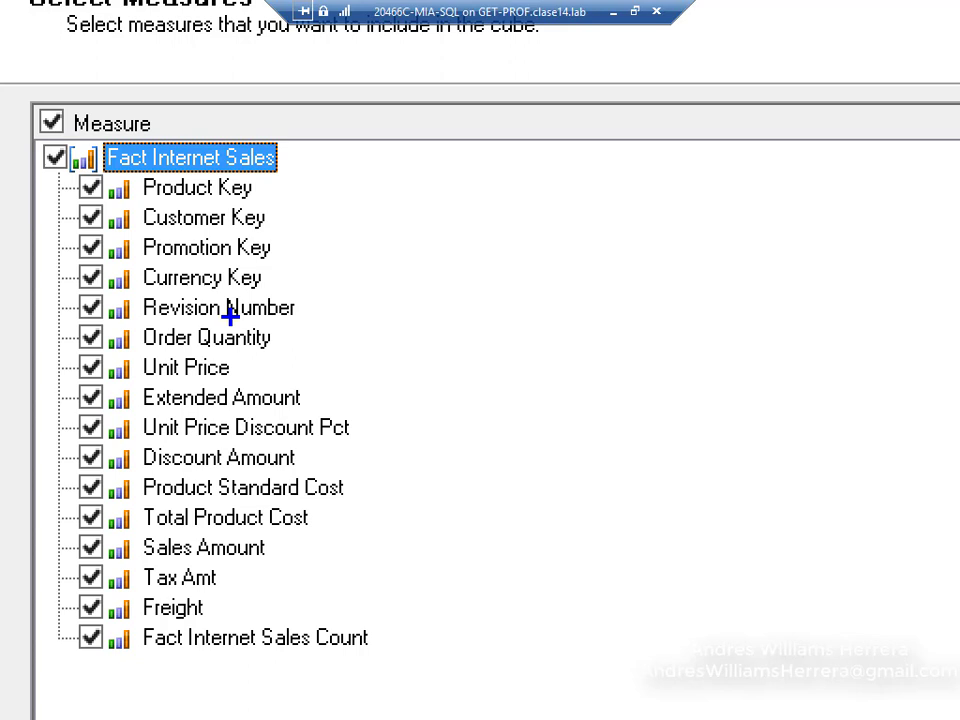
Step: Include only the Sales Amount measure of Fact Internet Sales in the cube
{"action": "left_click", "coordinate": [55, 157]}
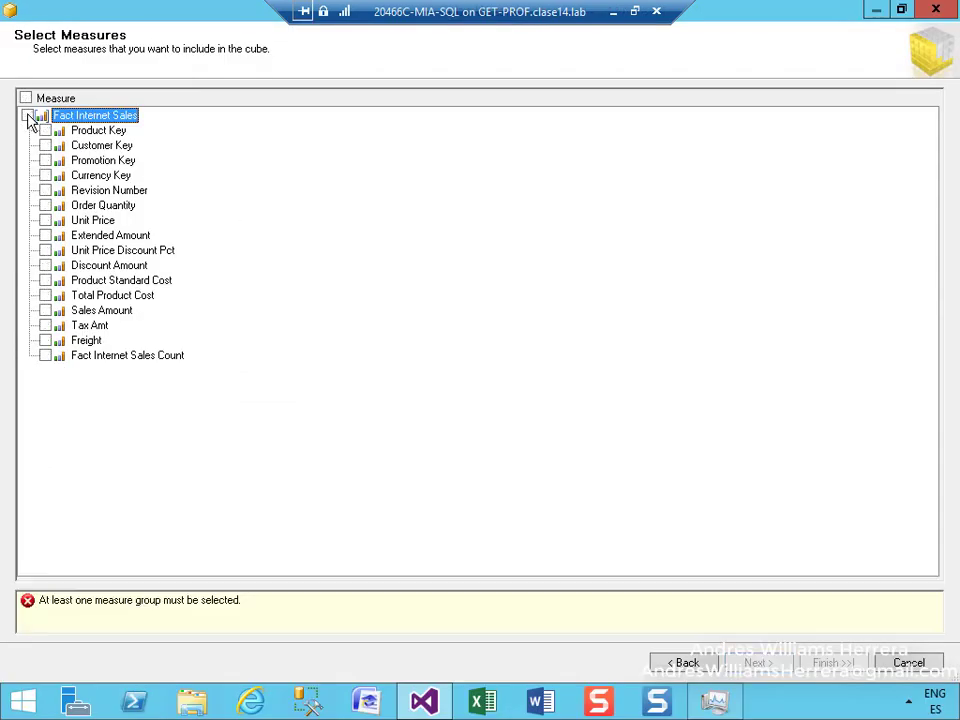
{"action": "left_click", "coordinate": [46, 311]}
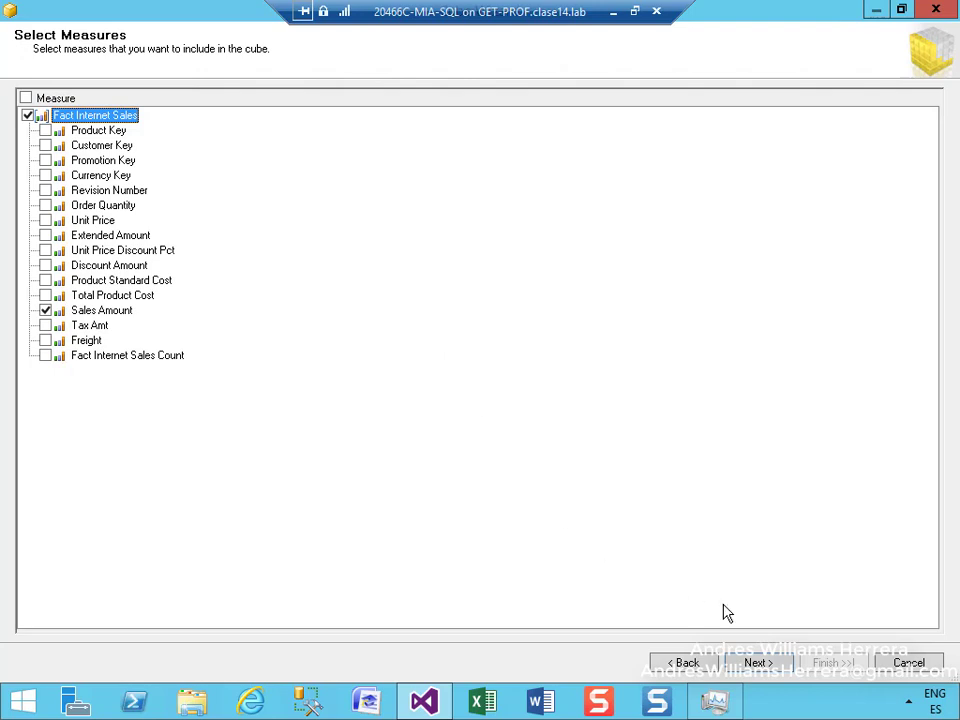
{"action": "left_click", "coordinate": [759, 668]}
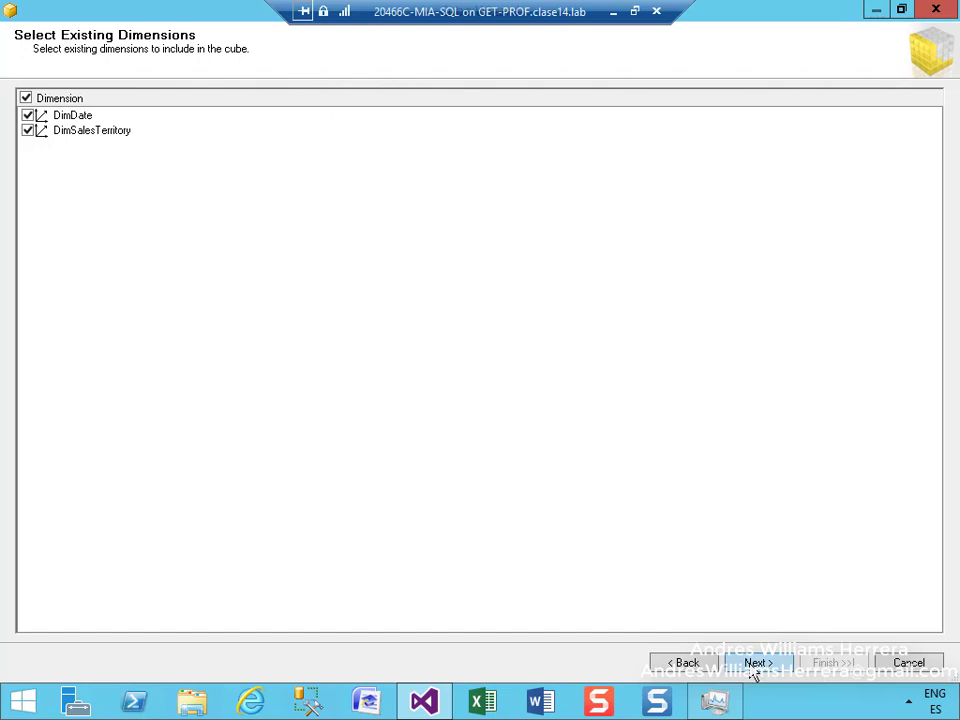
Step: Keep the existing DimDate and DimSalesTerritory dimensions in the cube, and exclude the suggested new Fact Internet Sales dimension
{"action": "left_click", "coordinate": [754, 668]}
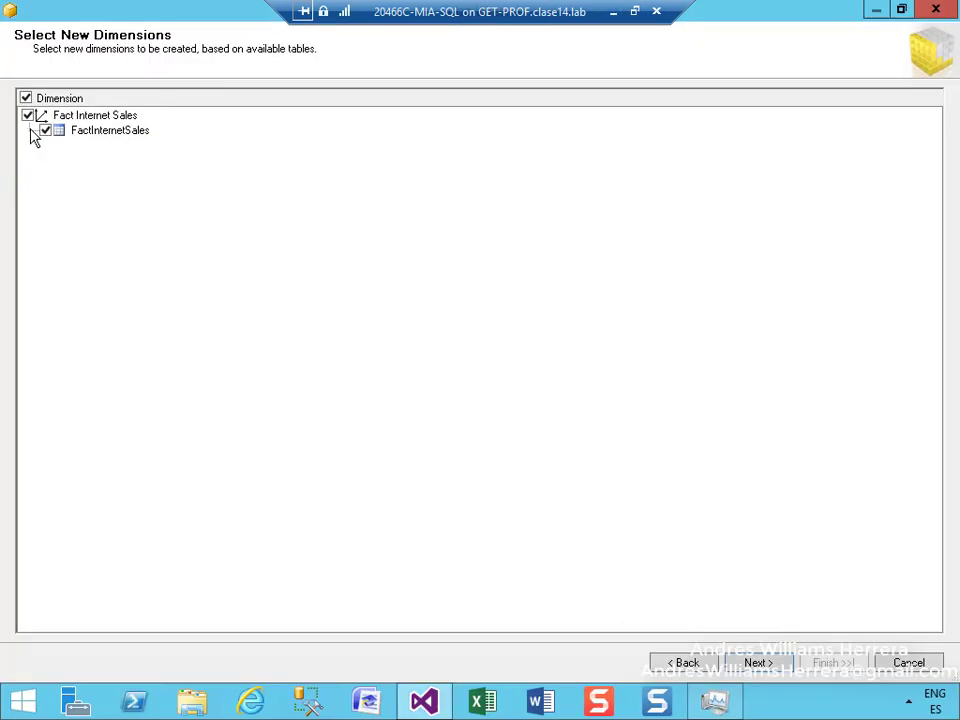
{"action": "left_click", "coordinate": [55, 230]}
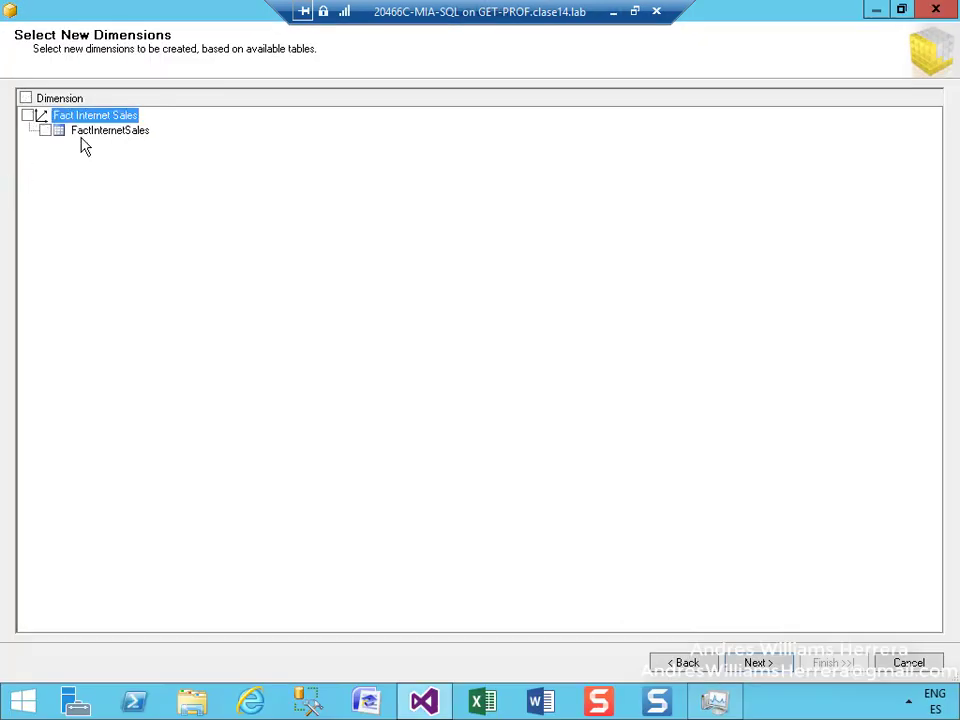
{"action": "left_click", "coordinate": [757, 663]}
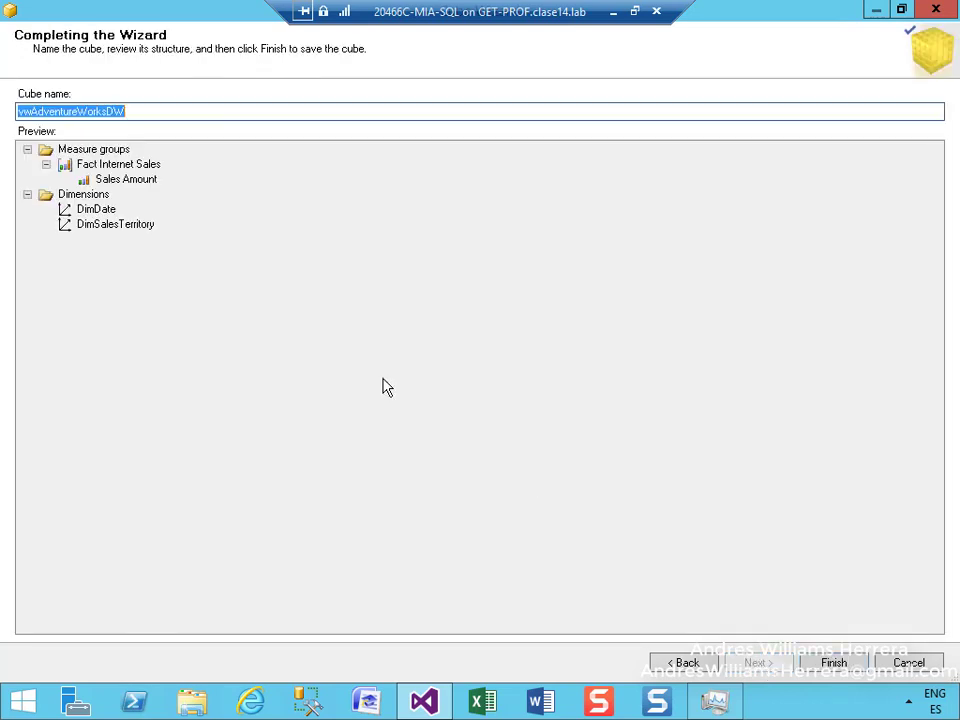
Step: Name the cube cuboAW and finish creating it
{"action": "left_click", "coordinate": [148, 111]}
{"action": "double_click", "coordinate": [90, 108]}
{"action": "type", "text": "cuboA"}
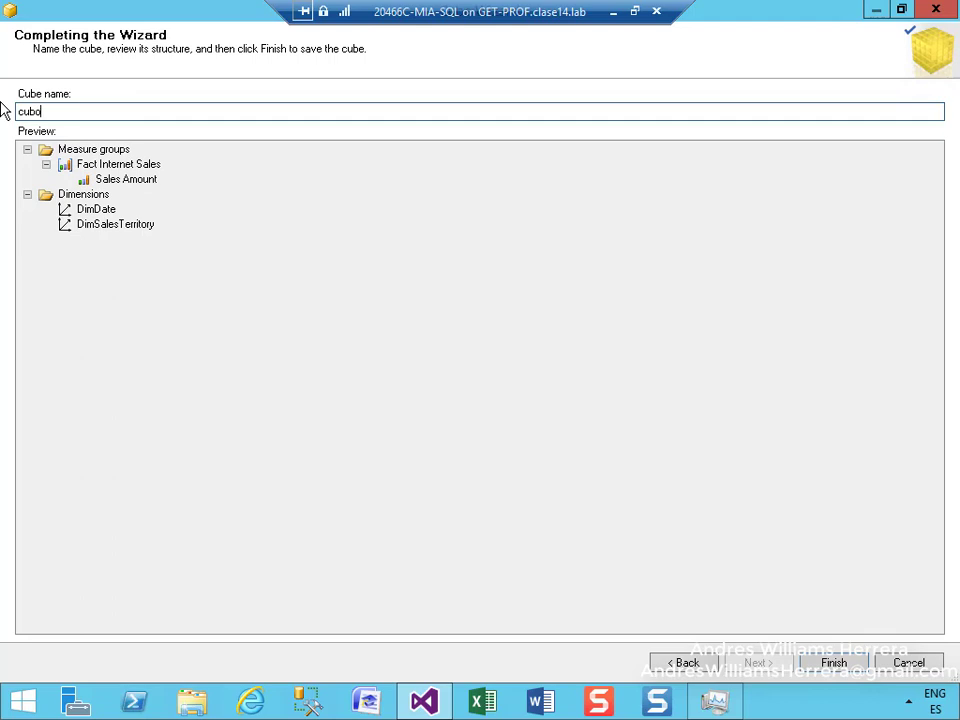
{"action": "type", "text": "W"}
{"action": "left_click", "coordinate": [824, 673]}
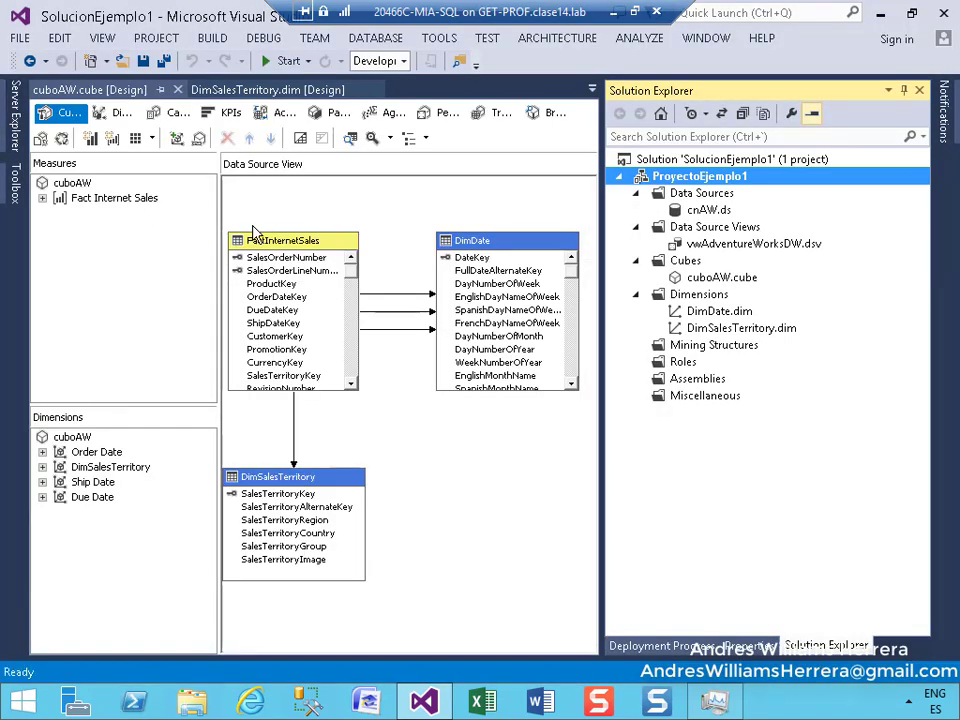
Step: Look through the cube's dimension usage, calculations, KPIs, actions, partitions and aggregations
{"action": "left_click", "coordinate": [124, 115]}
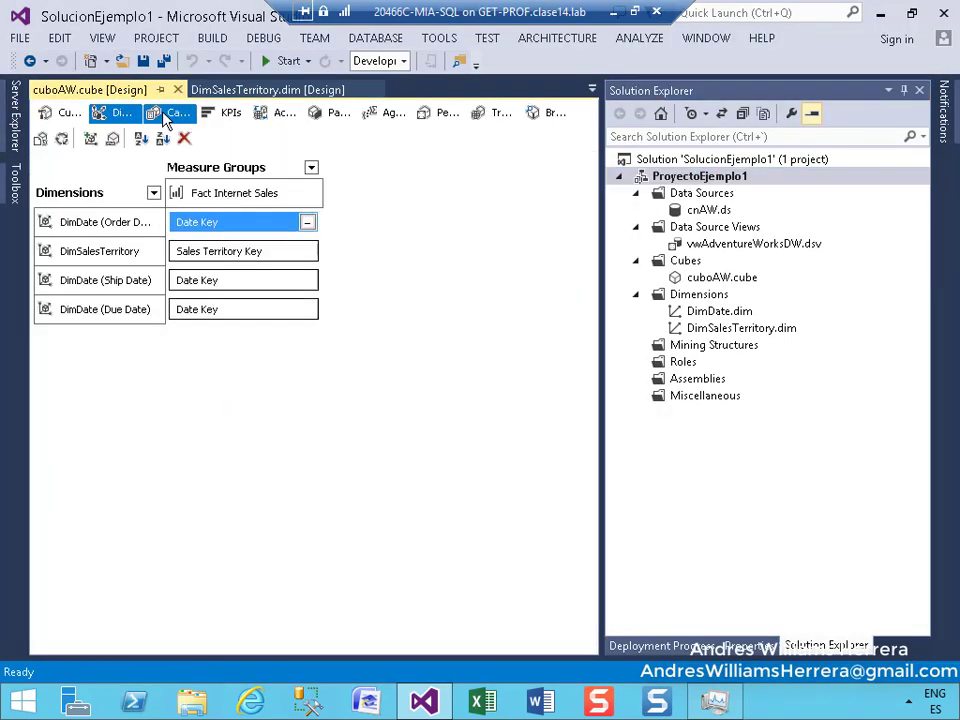
{"action": "left_click", "coordinate": [168, 112]}
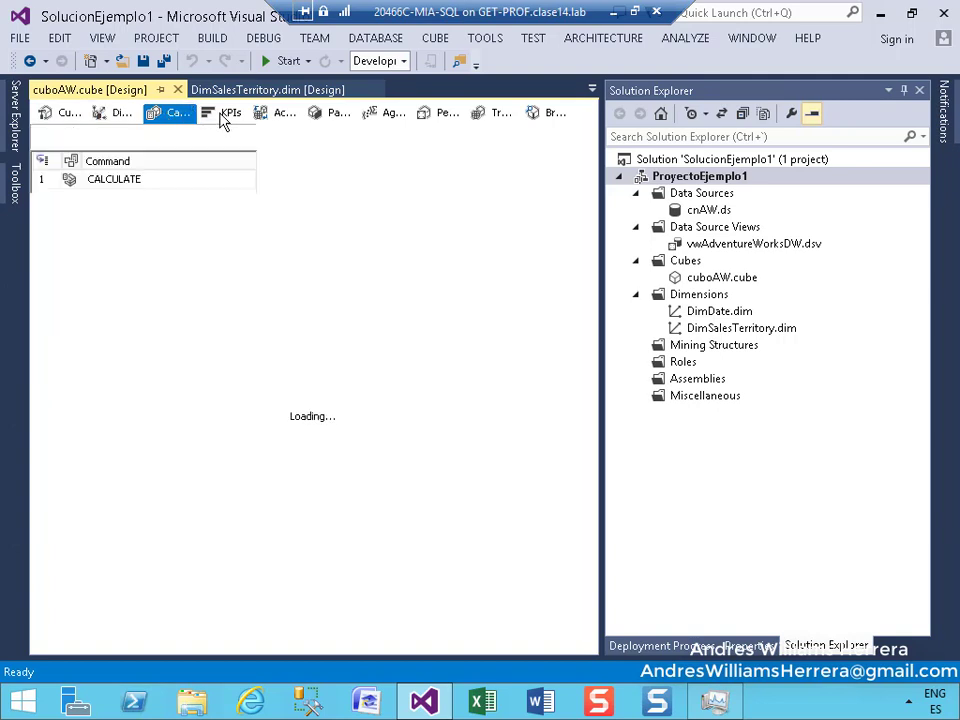
{"action": "left_click", "coordinate": [226, 117]}
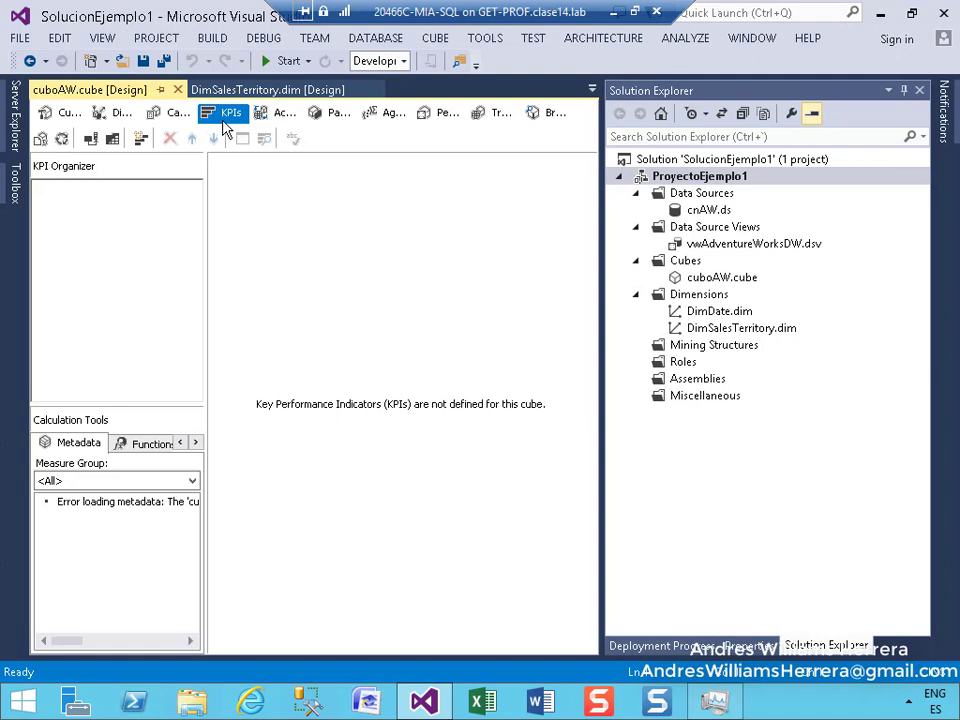
{"action": "left_click", "coordinate": [274, 118]}
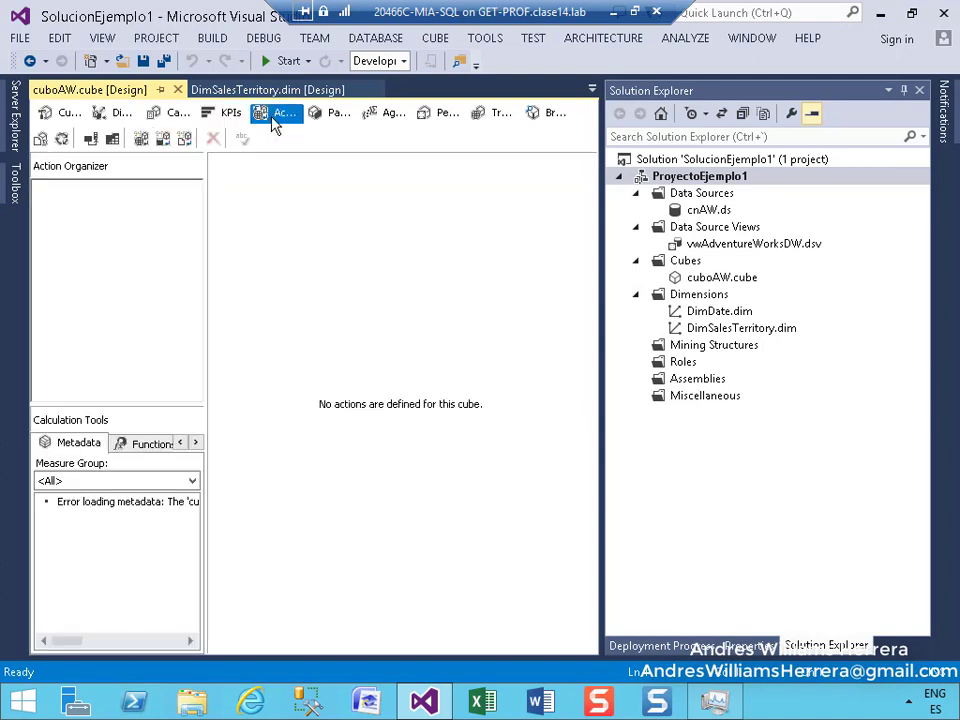
{"action": "left_click", "coordinate": [336, 116]}
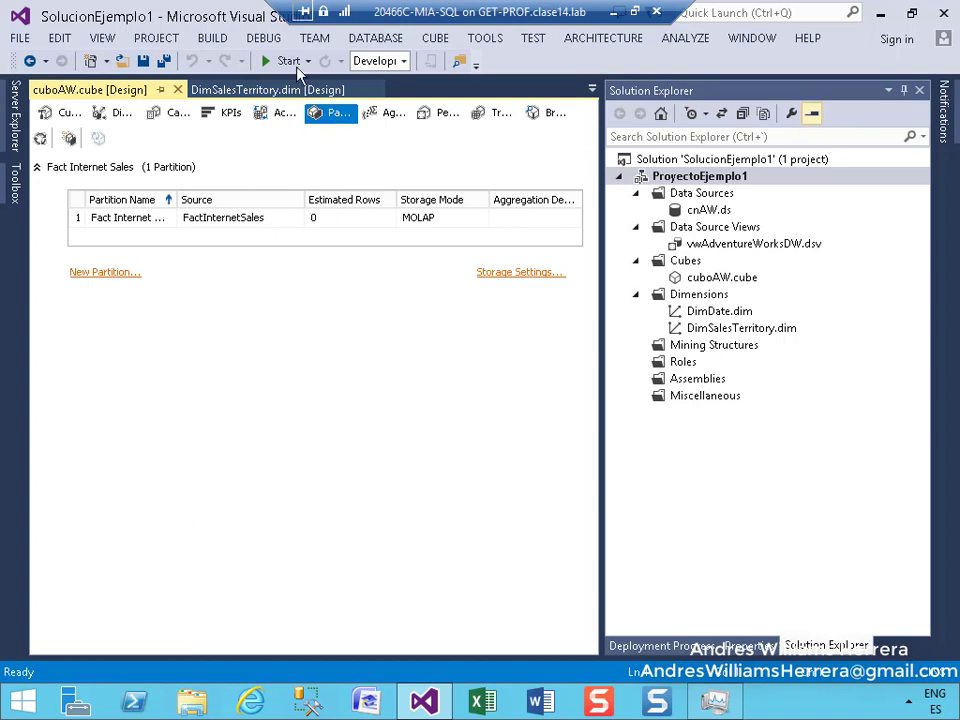
{"action": "left_click", "coordinate": [388, 124]}
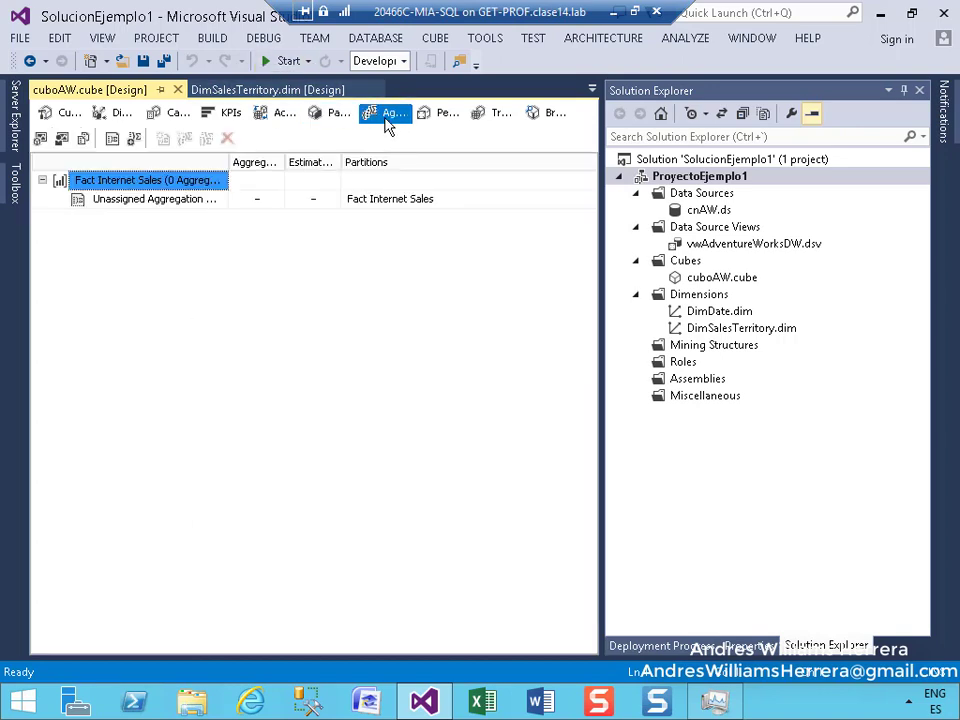
Step: Deploy ProyectoEjemplo1 with the new cube, and open the browser for cuboAW with the build output closed
{"action": "right_click", "coordinate": [660, 186]}
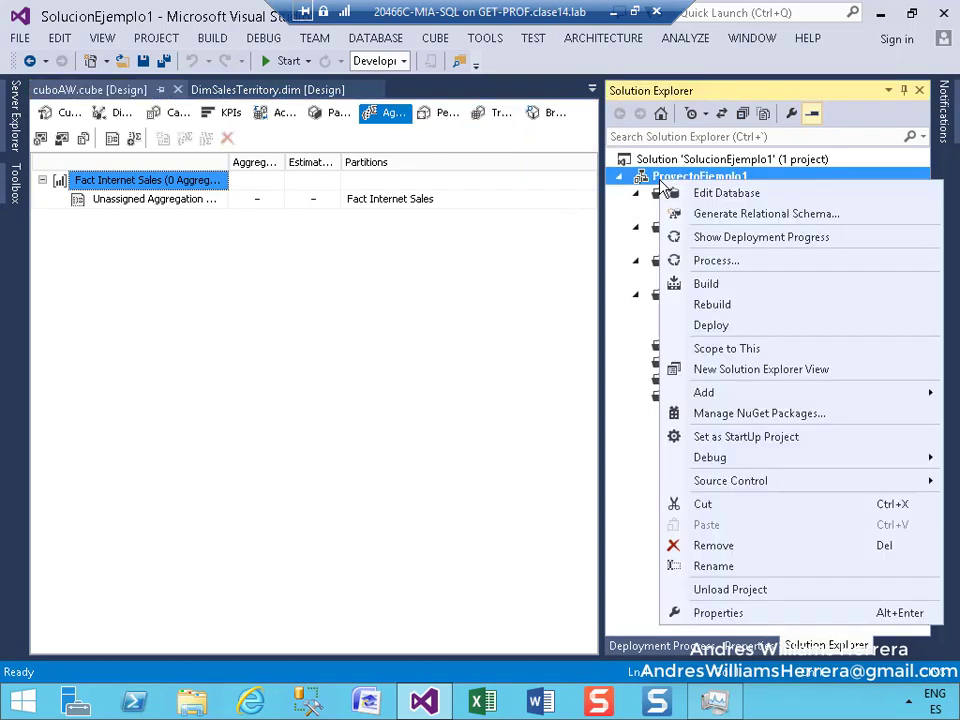
{"action": "left_click", "coordinate": [709, 325]}
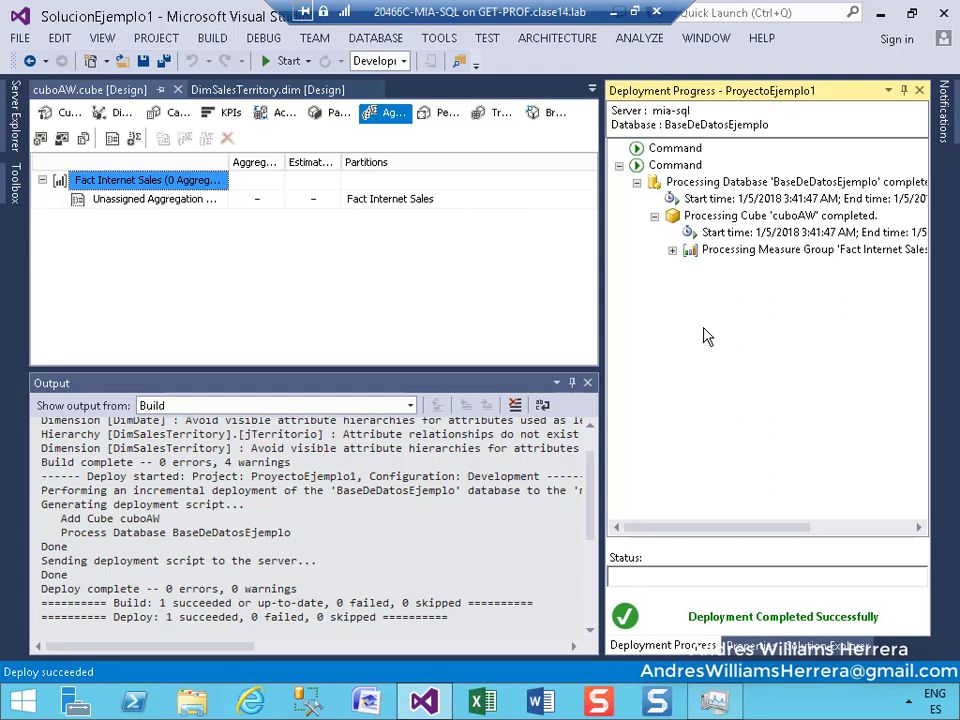
{"action": "left_click", "coordinate": [550, 114]}
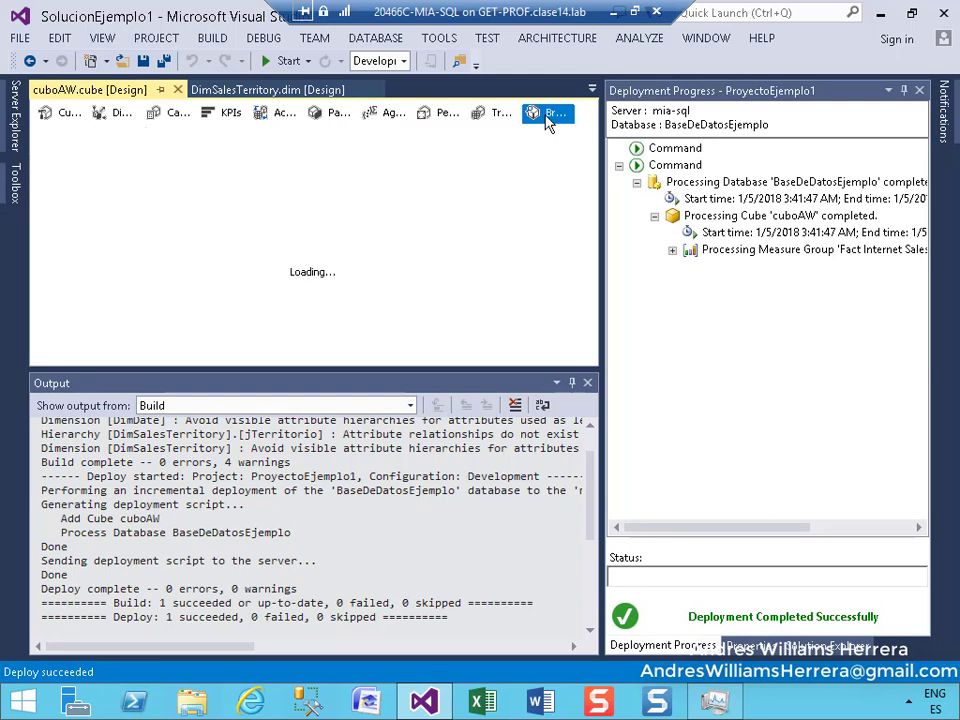
{"action": "left_click", "coordinate": [587, 384]}
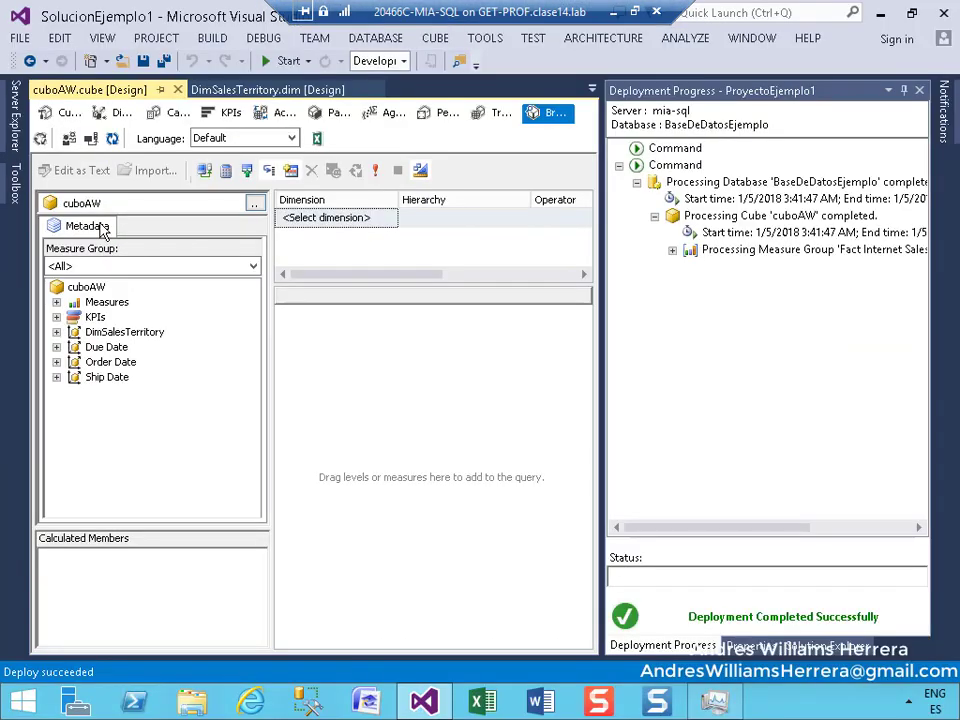
Step: Add the Sales Amount measure from Fact Internet Sales to the cube browser's query
{"action": "left_click", "coordinate": [90, 141]}
{"action": "left_click", "coordinate": [56, 302]}
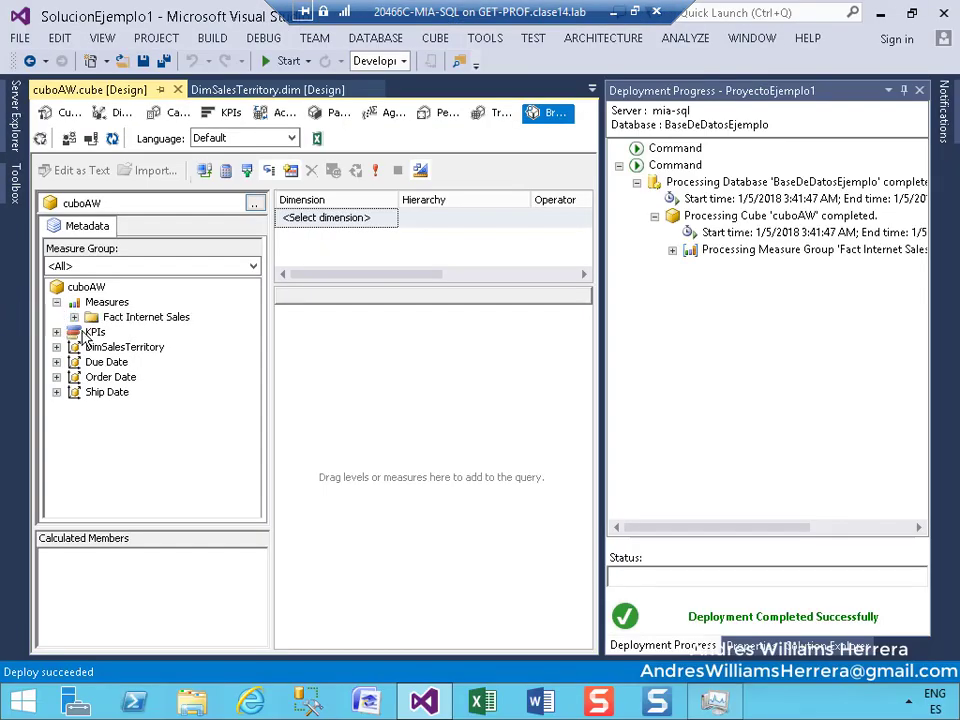
{"action": "left_click", "coordinate": [74, 317]}
{"action": "left_click_drag", "start_coordinate": [147, 335], "coordinate": [405, 300]}
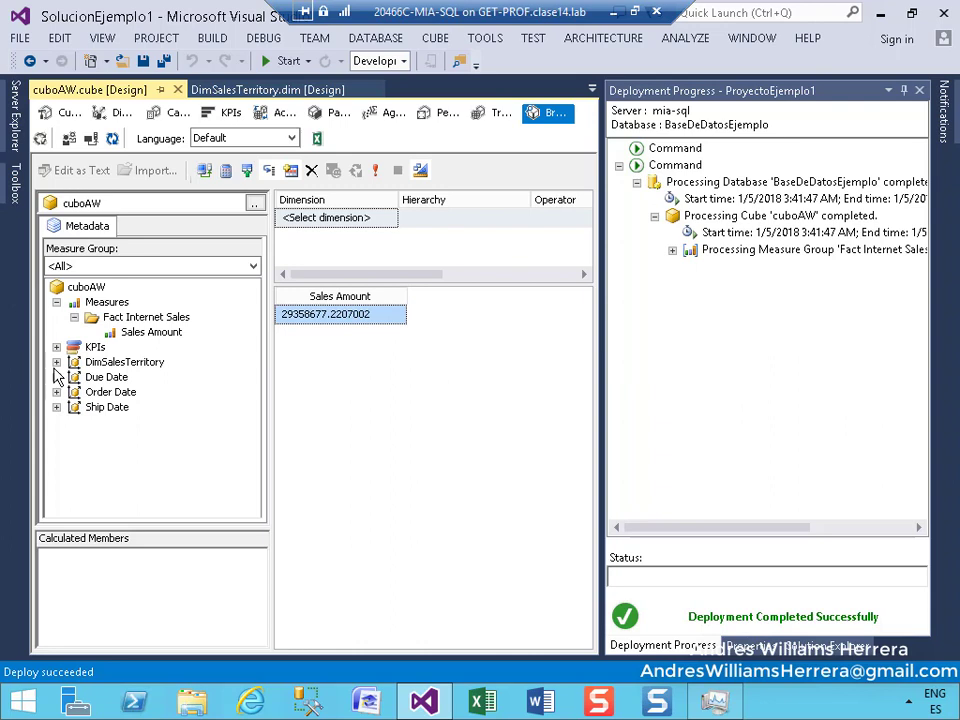
Step: Break Sales Amount down by the Sales Territory Country attribute of DimSalesTerritory, and fit the country column to its contents
{"action": "left_click", "coordinate": [56, 362]}
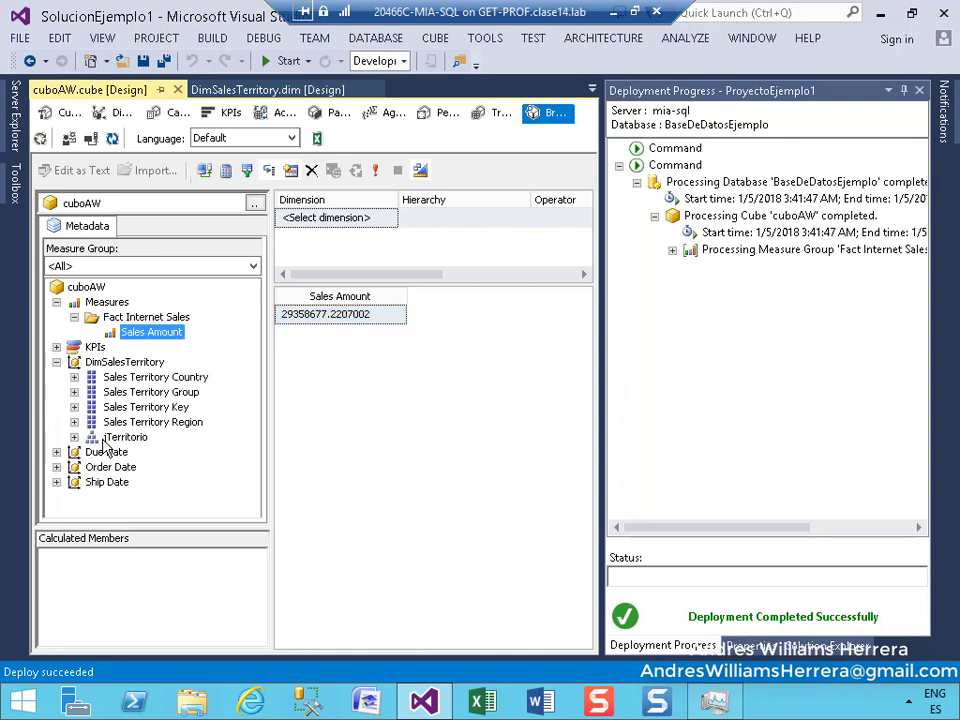
{"action": "left_click_drag", "start_coordinate": [122, 437], "coordinate": [88, 441]}
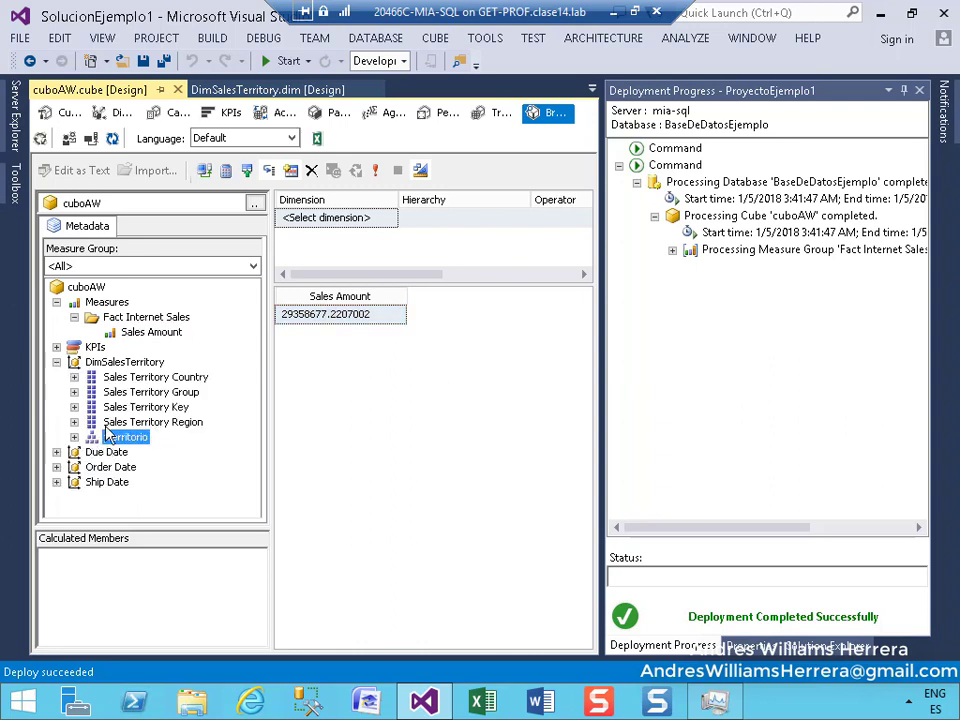
{"action": "left_click_drag", "start_coordinate": [149, 379], "coordinate": [284, 338]}
{"action": "double_click", "coordinate": [402, 295]}
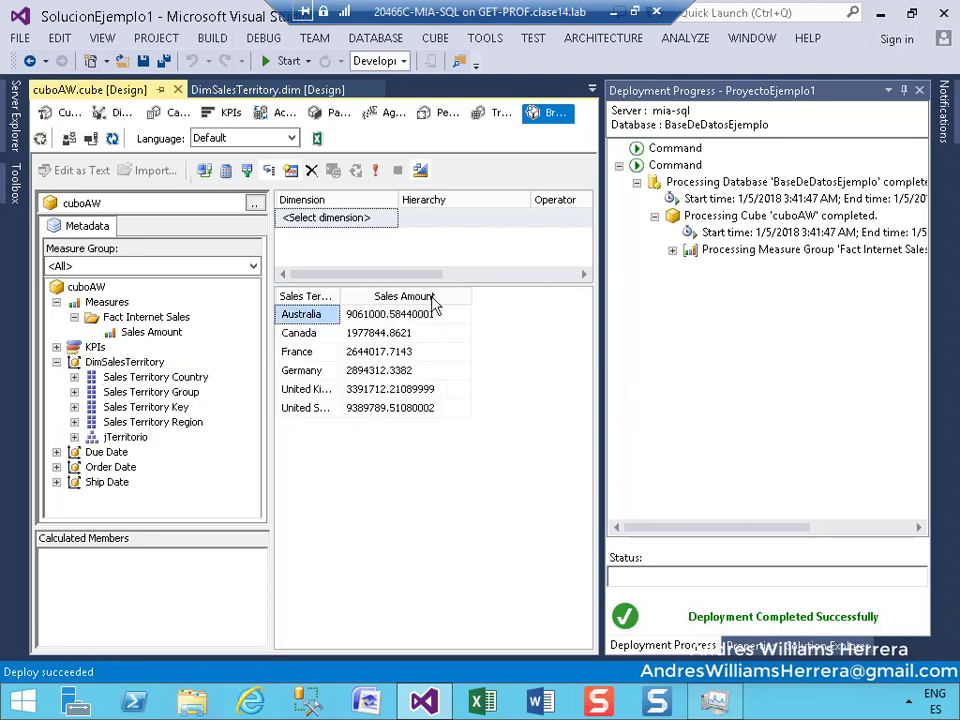
{"action": "double_click", "coordinate": [332, 296]}
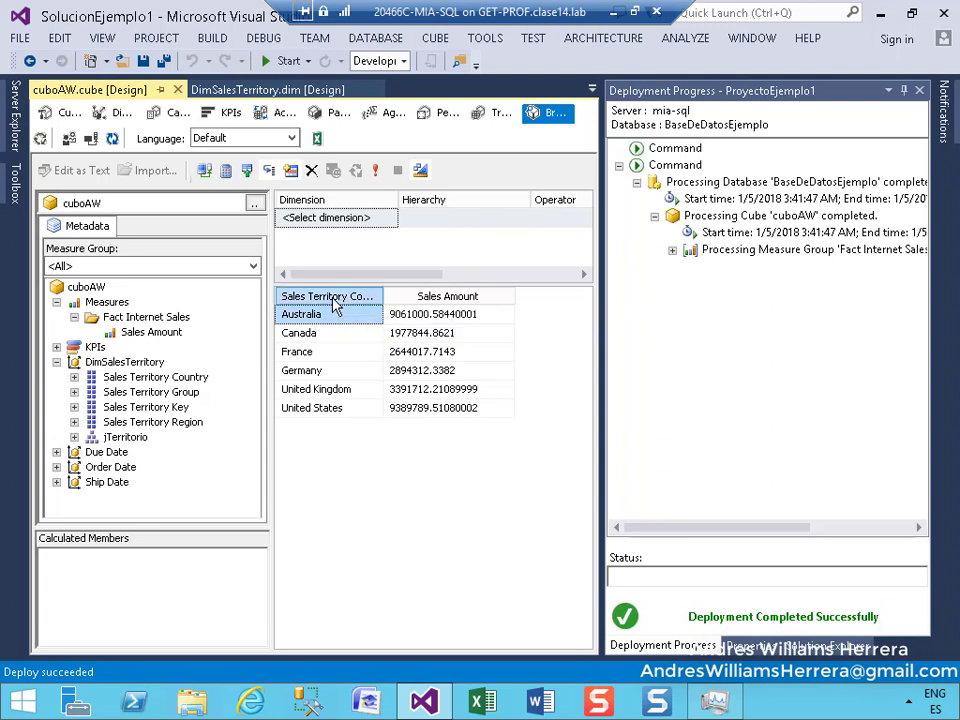
Step: Replace Sales Territory Country with the jTerritorio hierarchy in the query, and widen the result columns
{"action": "left_click_drag", "start_coordinate": [335, 306], "coordinate": [246, 381]}
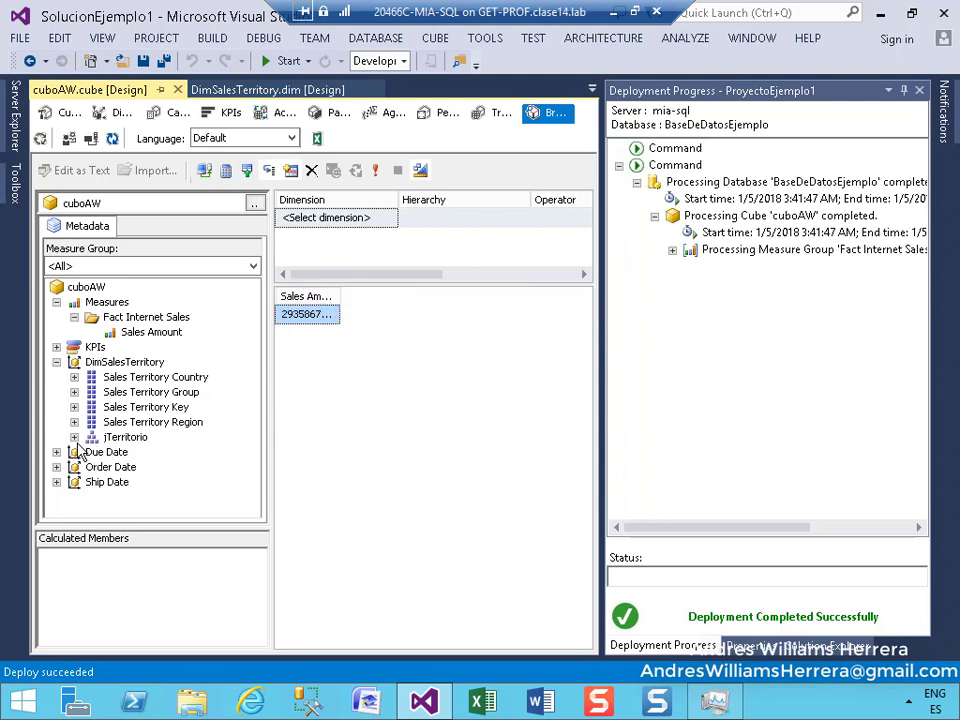
{"action": "left_click_drag", "start_coordinate": [96, 440], "coordinate": [256, 376]}
{"action": "left_click_drag", "start_coordinate": [277, 341], "coordinate": [281, 354]}
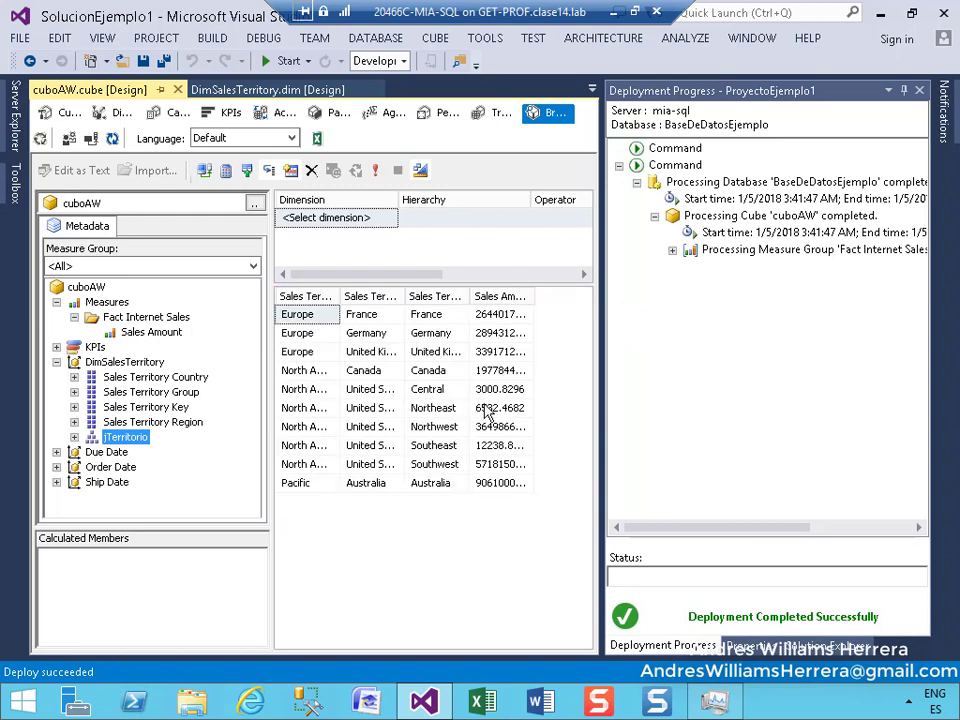
{"action": "left_click_drag", "start_coordinate": [341, 297], "coordinate": [360, 297]}
{"action": "left_click_drag", "start_coordinate": [432, 297], "coordinate": [437, 297]}
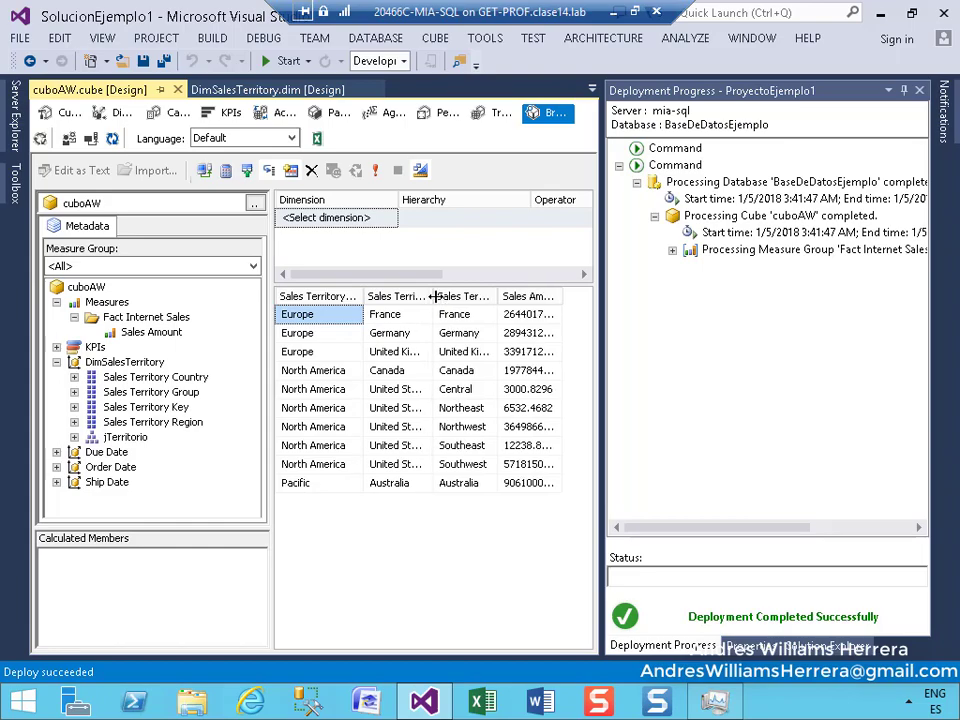
{"action": "left_click_drag", "start_coordinate": [551, 305], "coordinate": [581, 300]}
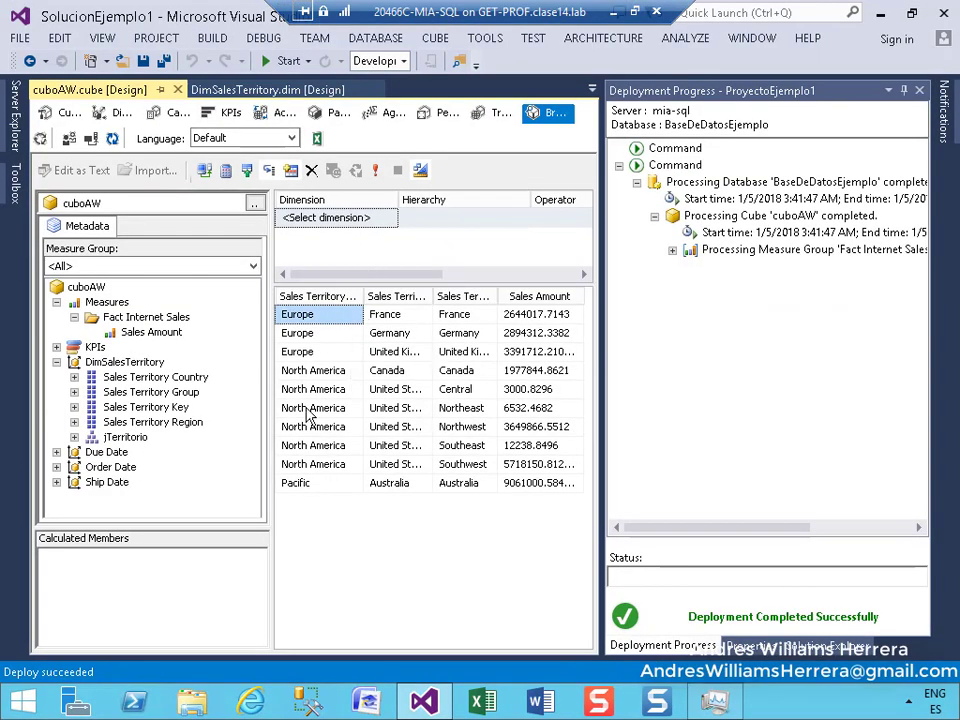
Step: Analyze the cube in Excel, enabling the blocked data connections
{"action": "left_click", "coordinate": [316, 140]}
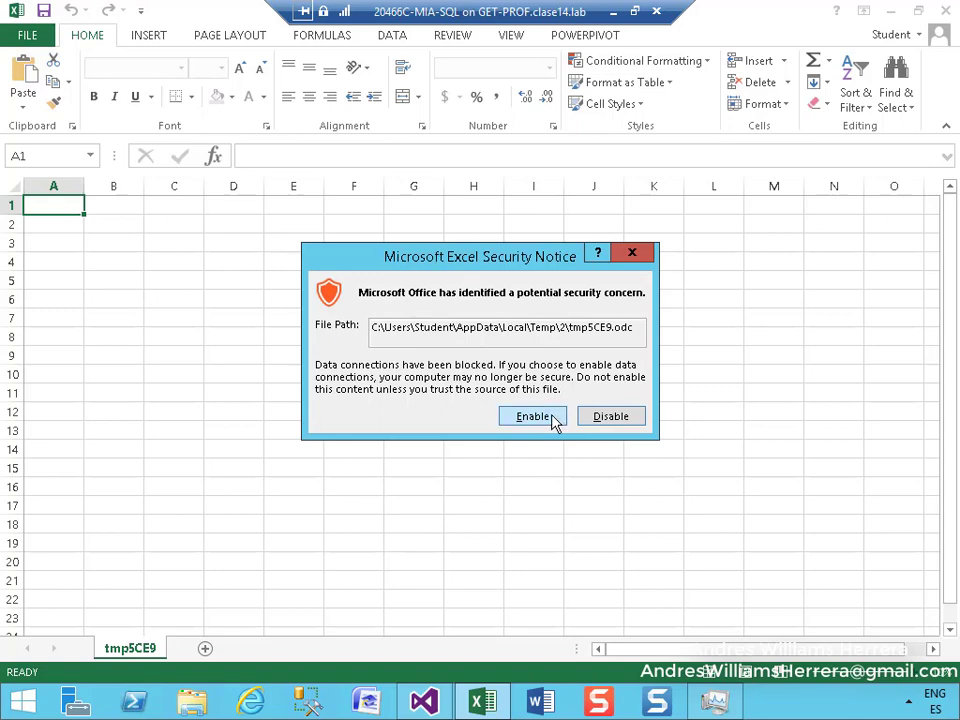
{"action": "left_click", "coordinate": [553, 419]}
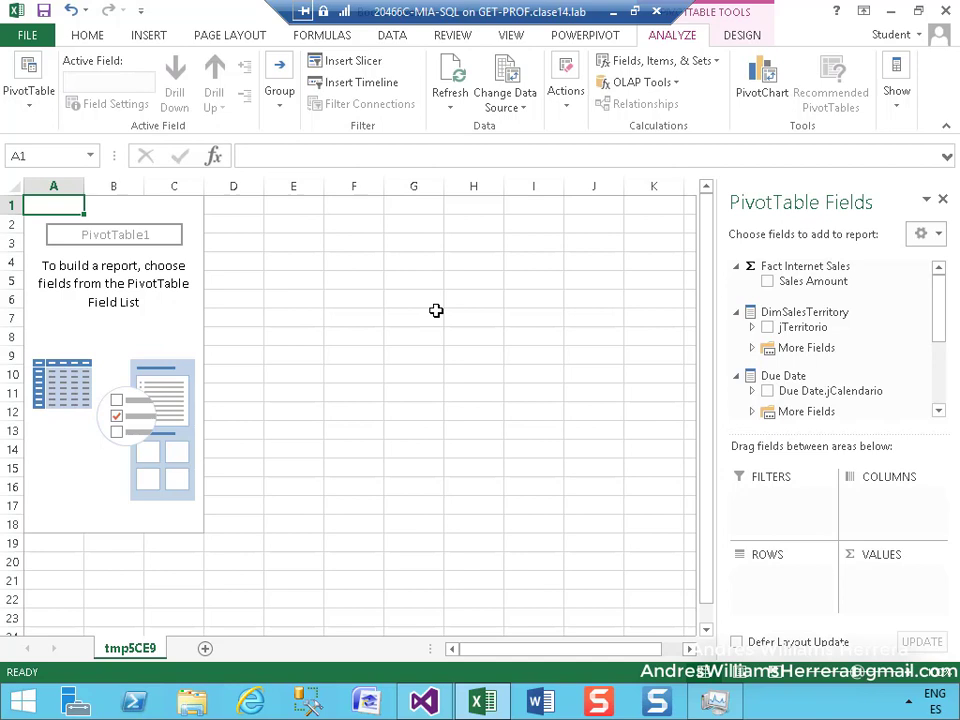
Step: Build a PivotTable with Sales Amount as values and jTerritorio as rows, expanding Europe and France
{"action": "left_click_drag", "start_coordinate": [790, 281], "coordinate": [853, 583]}
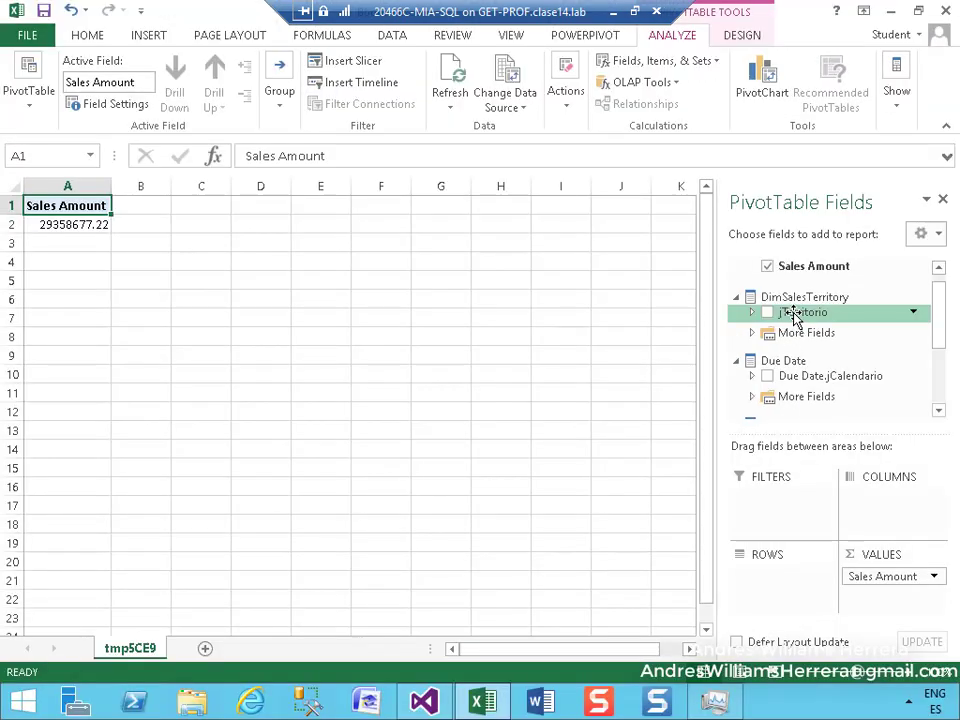
{"action": "left_click_drag", "start_coordinate": [636, 350], "coordinate": [592, 714]}
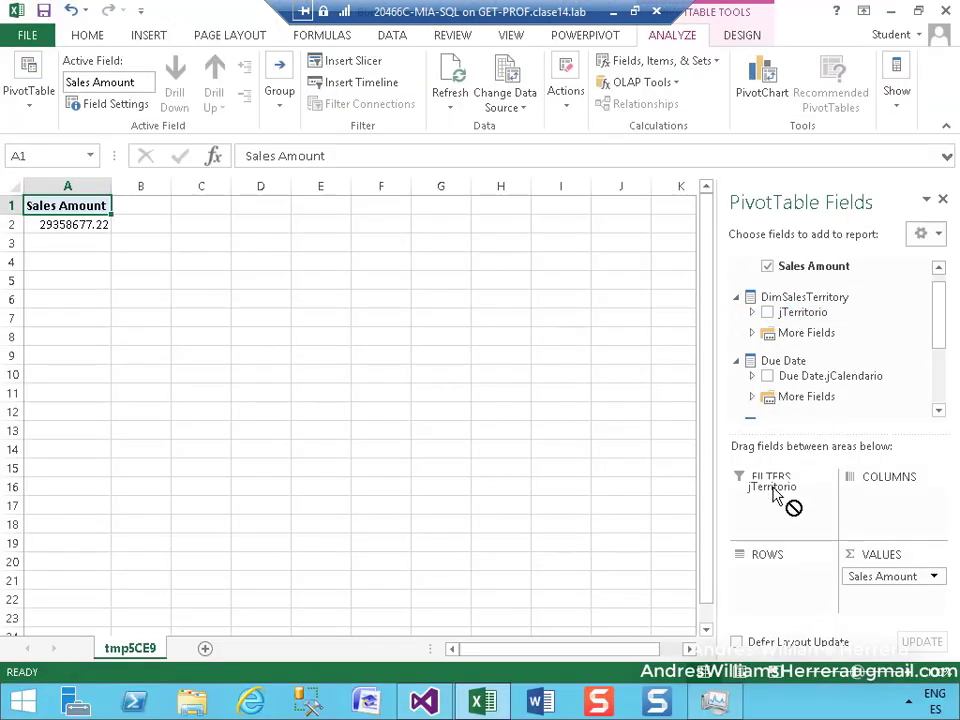
{"action": "left_click_drag", "start_coordinate": [778, 497], "coordinate": [778, 591]}
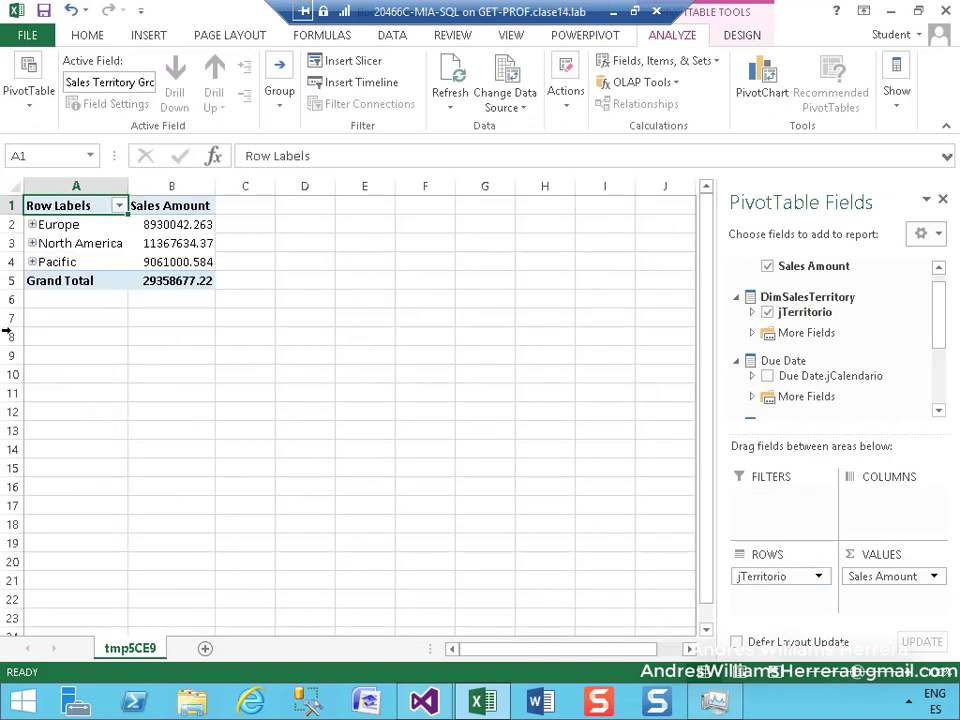
{"action": "left_click", "coordinate": [33, 226]}
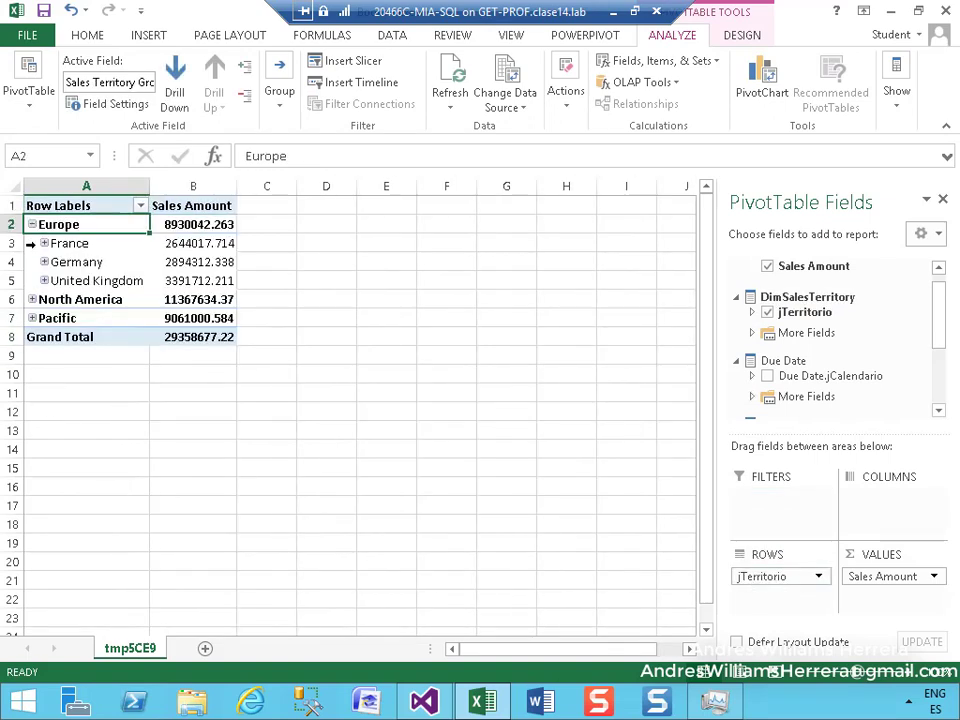
{"action": "left_click", "coordinate": [44, 243]}
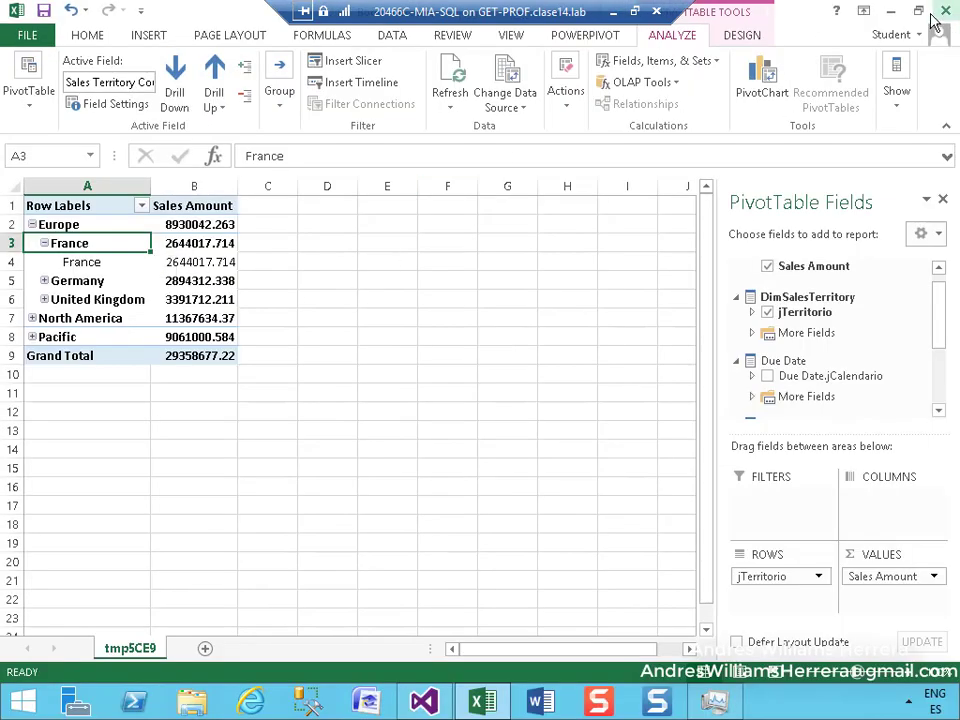
Step: Close the Excel workbook without saving its changes and minimize Visual Studio
{"action": "left_click", "coordinate": [944, 11]}
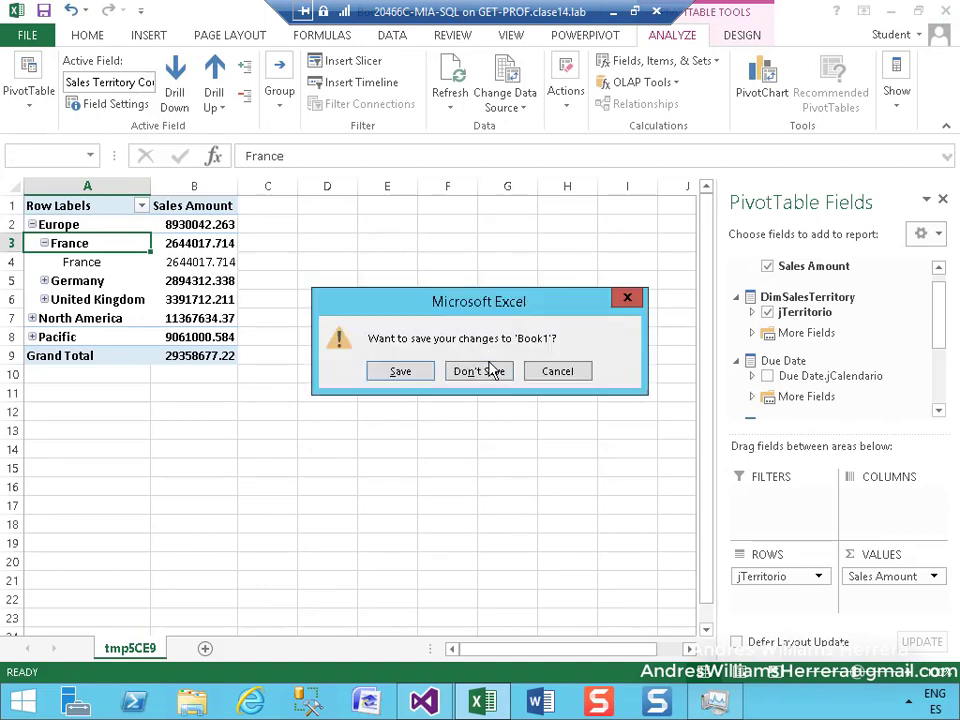
{"action": "left_click", "coordinate": [478, 371]}
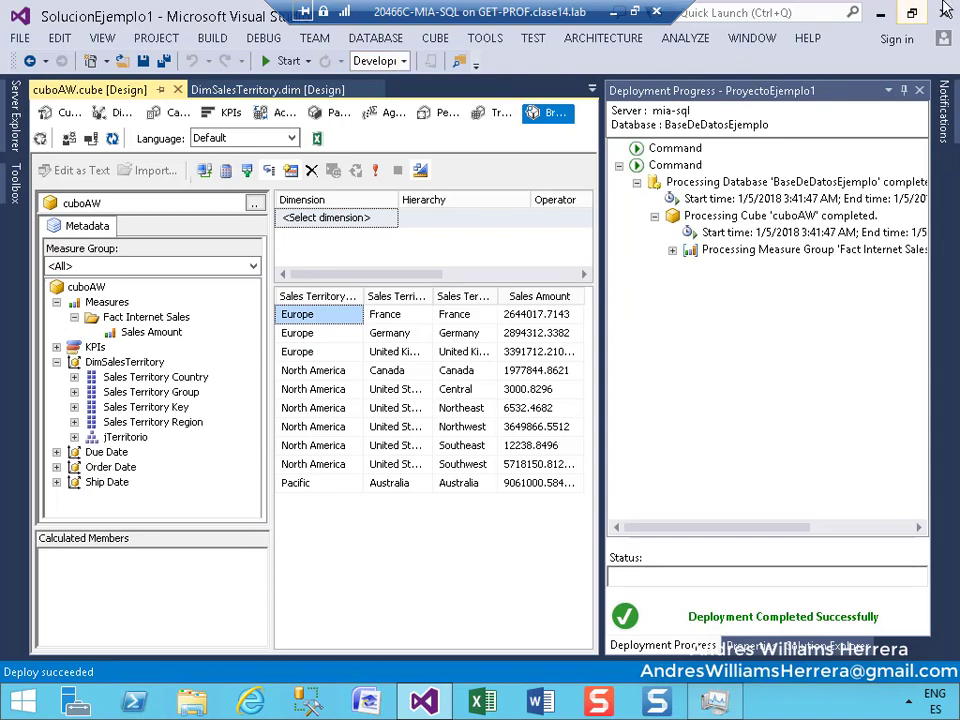
{"action": "left_click", "coordinate": [880, 14]}
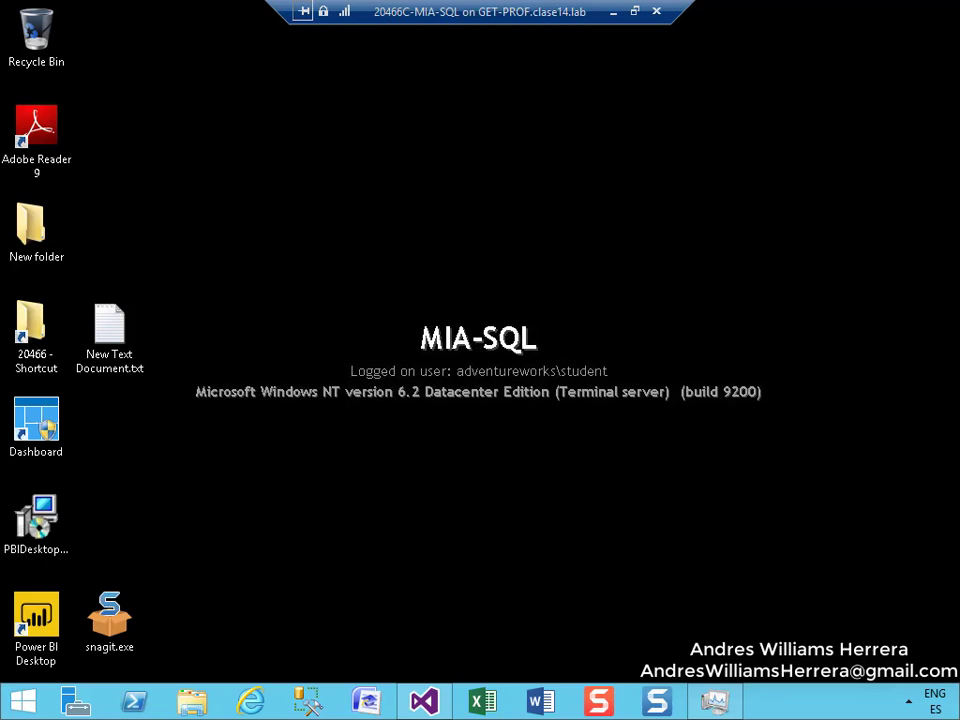
Step: Open SQL Server Management Studio and connect to the Analysis Services server mia-sql
{"action": "left_click", "coordinate": [299, 711]}
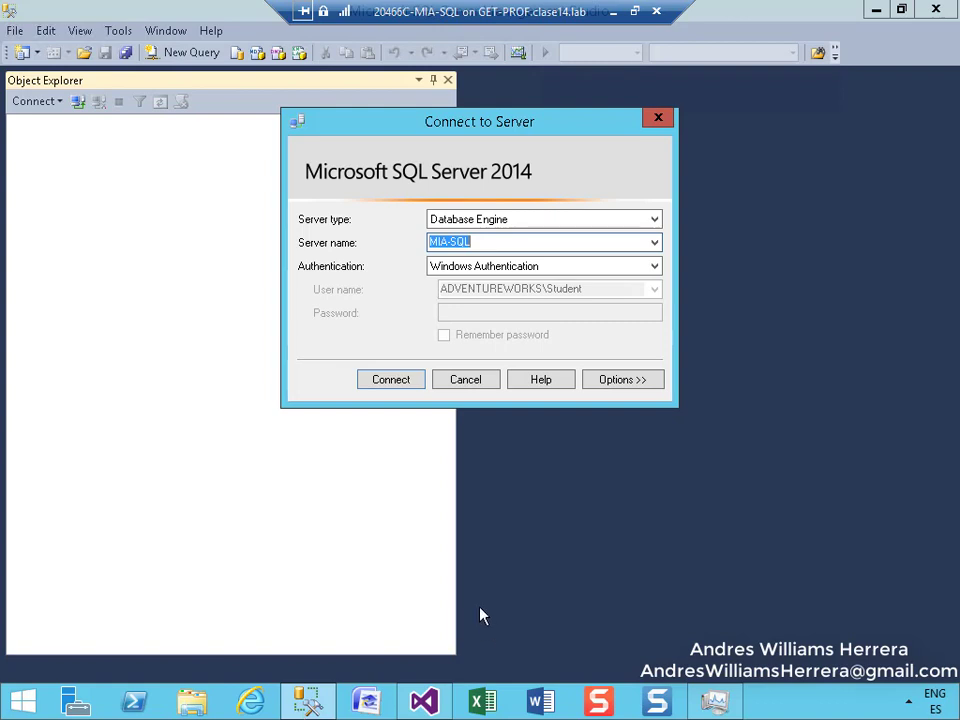
{"action": "left_click", "coordinate": [429, 221]}
{"action": "left_click", "coordinate": [653, 222]}
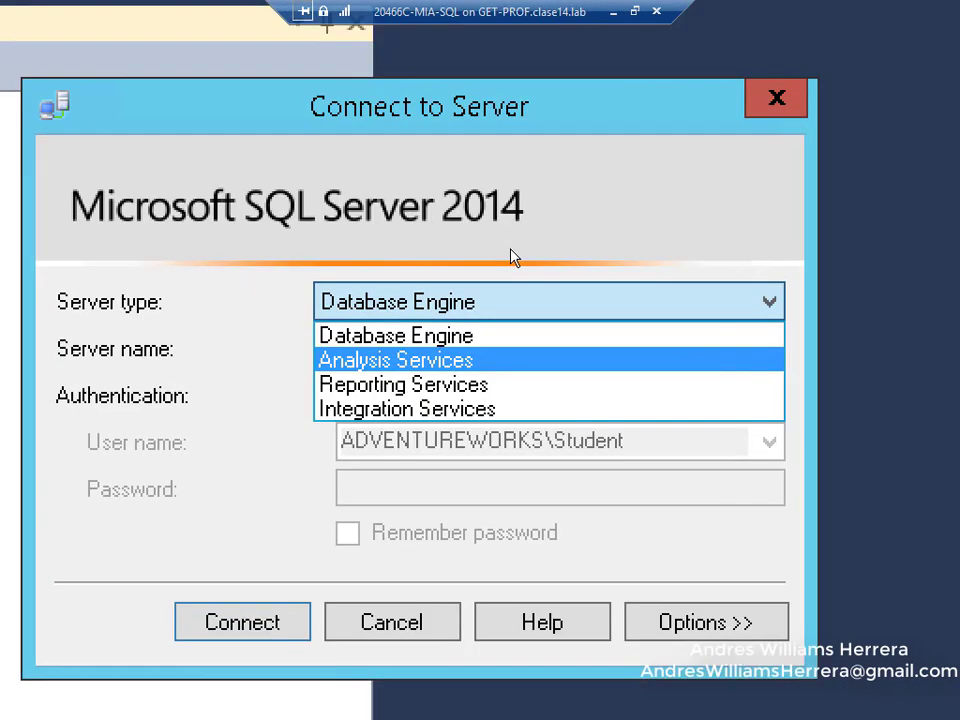
{"action": "key", "text": "Escape"}
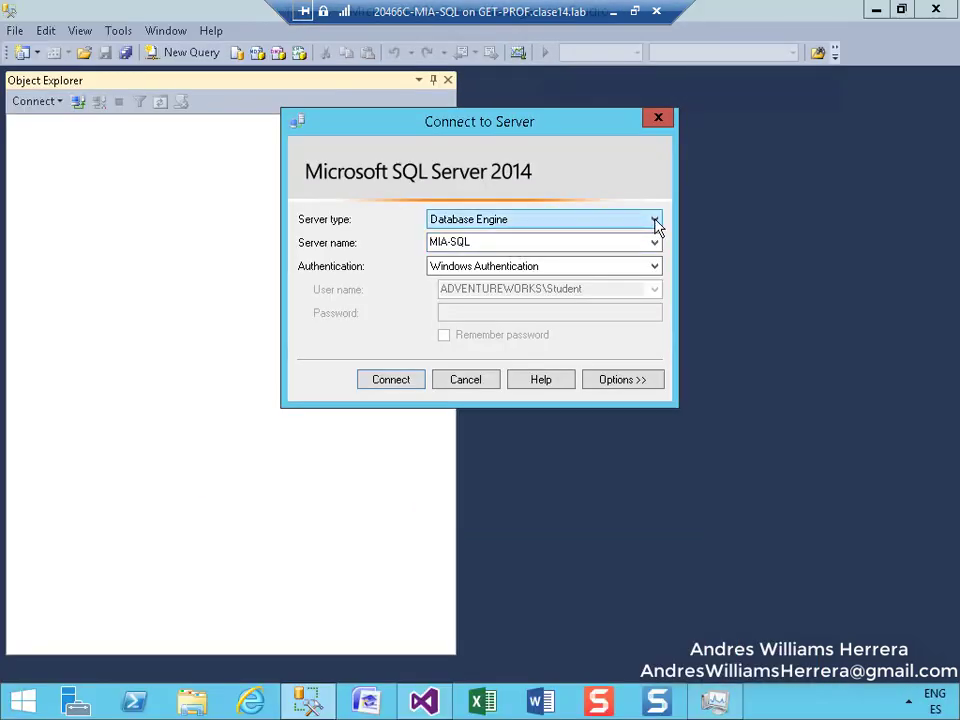
{"action": "left_click", "coordinate": [655, 220]}
{"action": "left_click", "coordinate": [482, 248]}
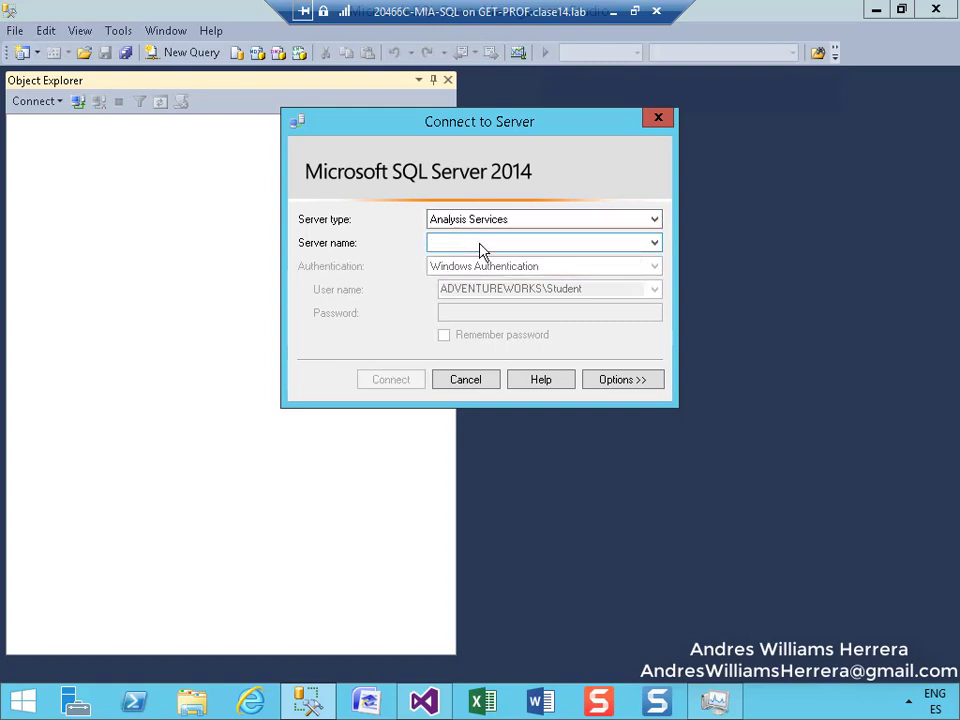
{"action": "left_click", "coordinate": [481, 243]}
{"action": "type", "text": "mia-sql"}
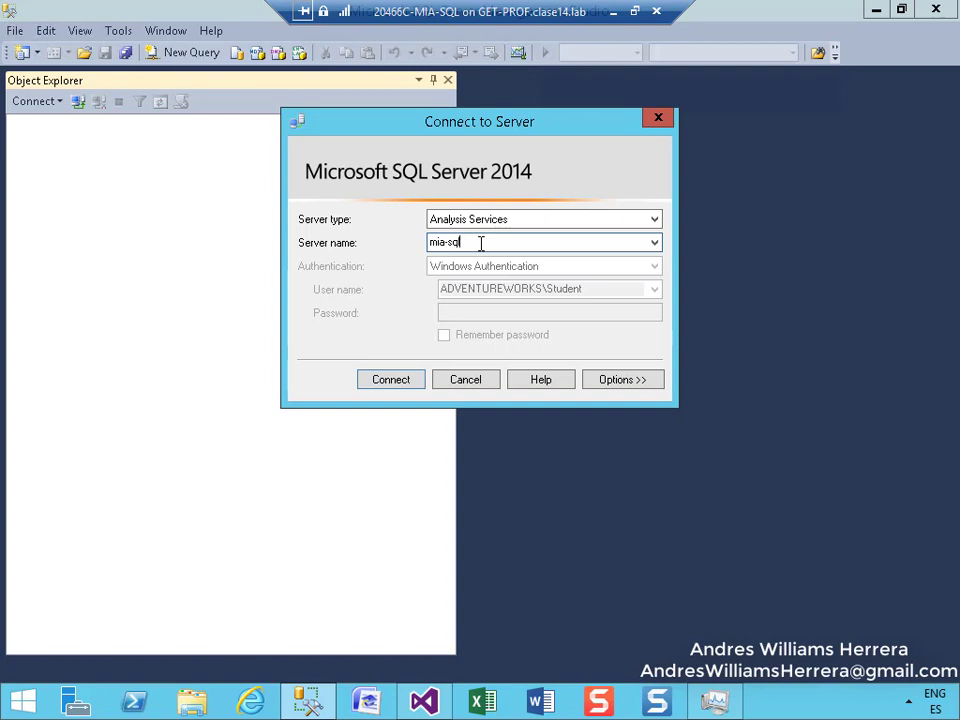
{"action": "left_click", "coordinate": [405, 385]}
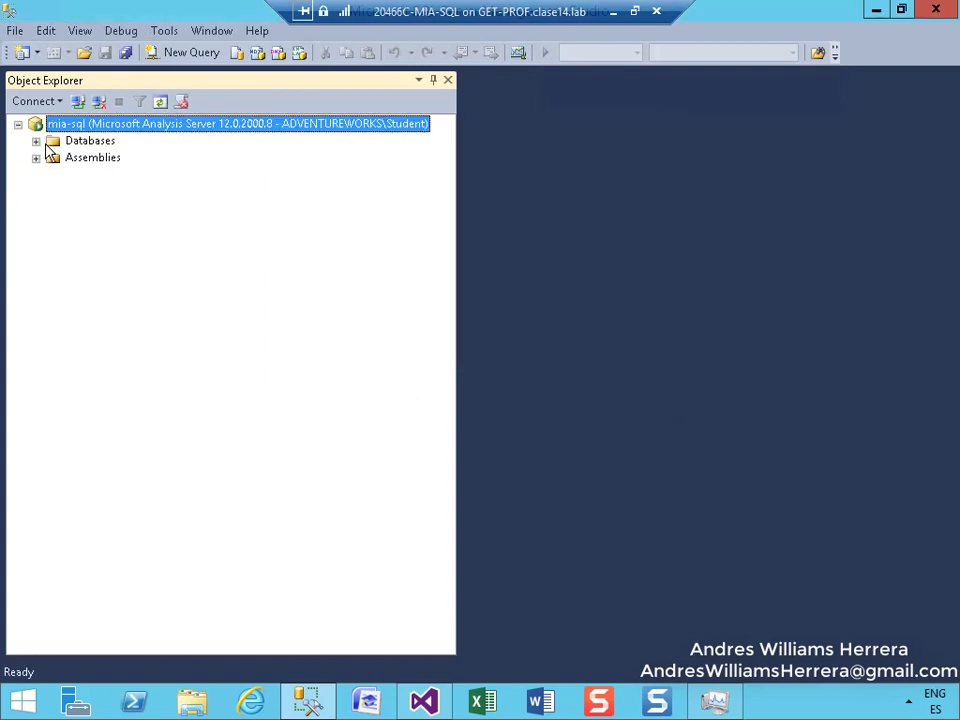
Step: Examine the data sources, data source views, cubes and dimensions deployed in the BaseDeDatosEjemplo database
{"action": "left_click", "coordinate": [36, 142]}
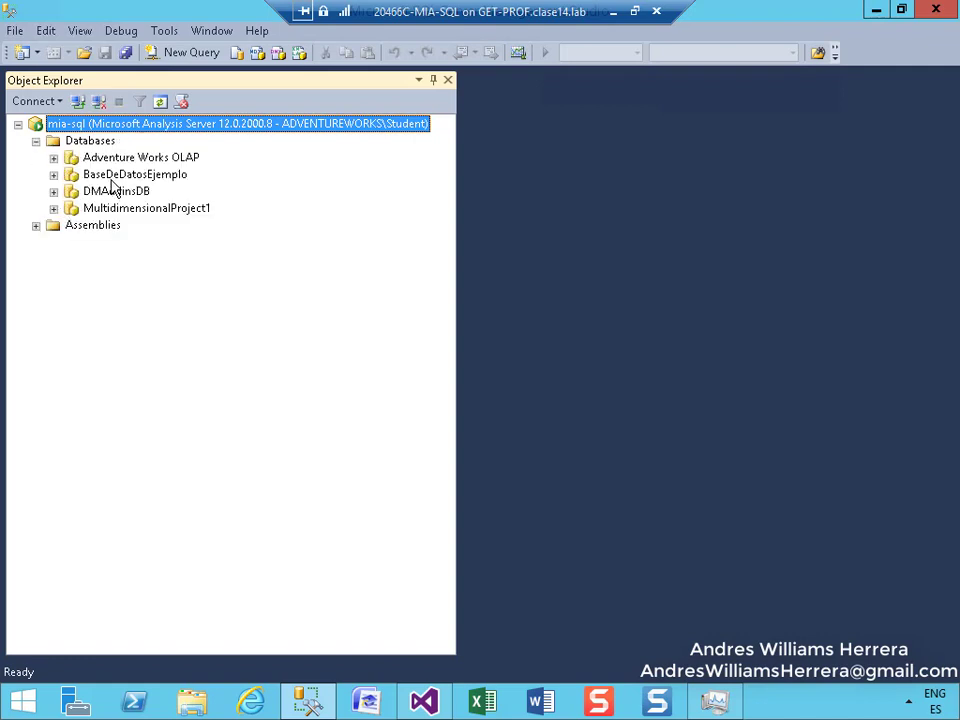
{"action": "left_click", "coordinate": [110, 177]}
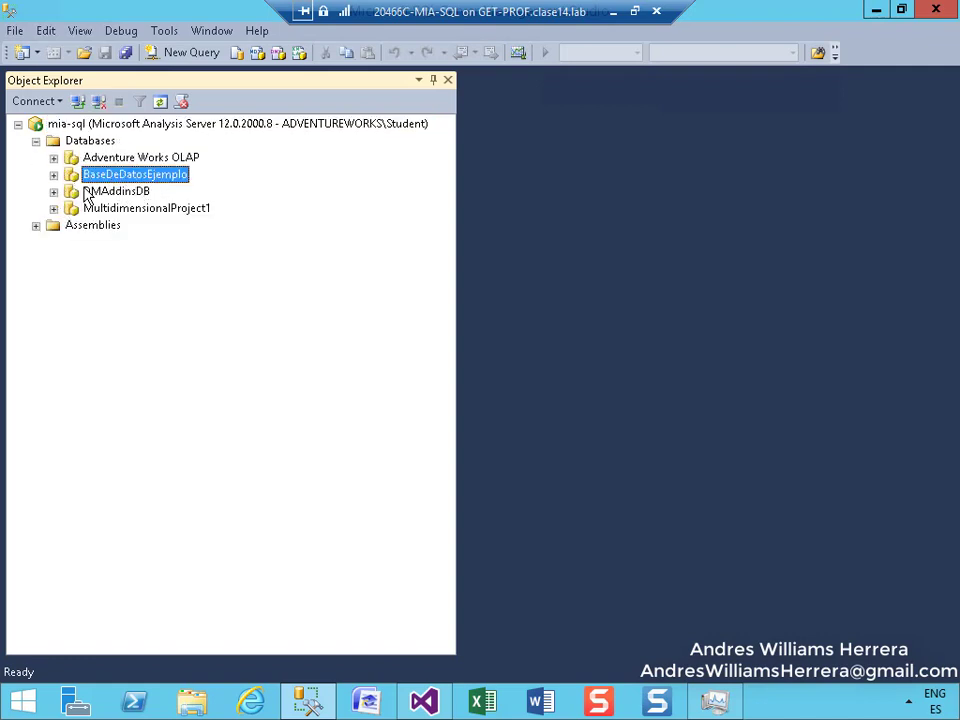
{"action": "left_click", "coordinate": [53, 175]}
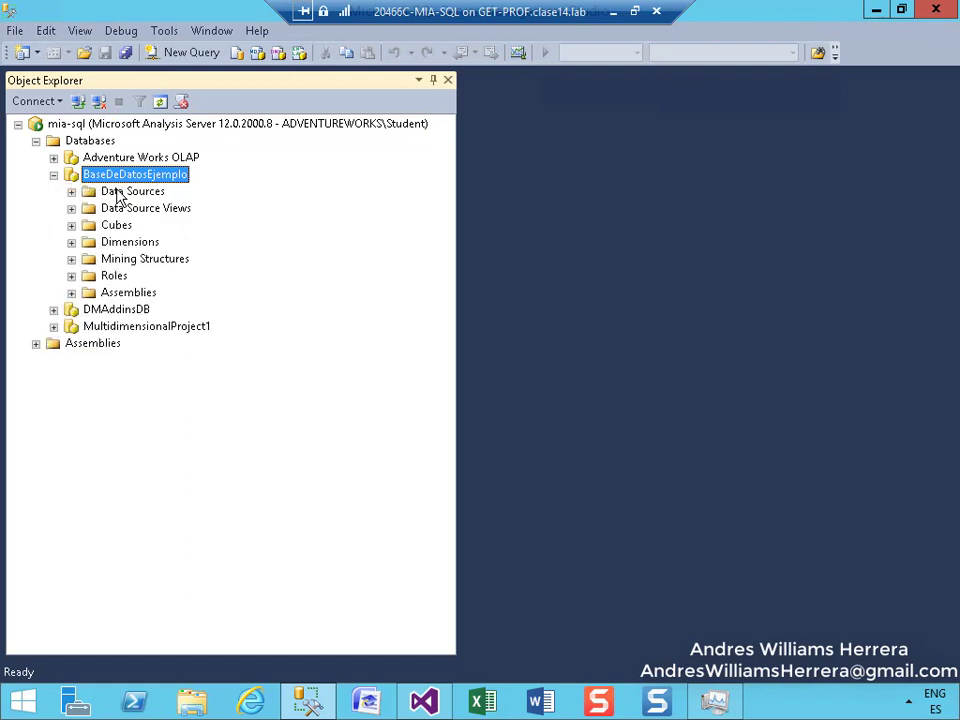
{"action": "left_click", "coordinate": [71, 191]}
{"action": "left_click", "coordinate": [130, 209]}
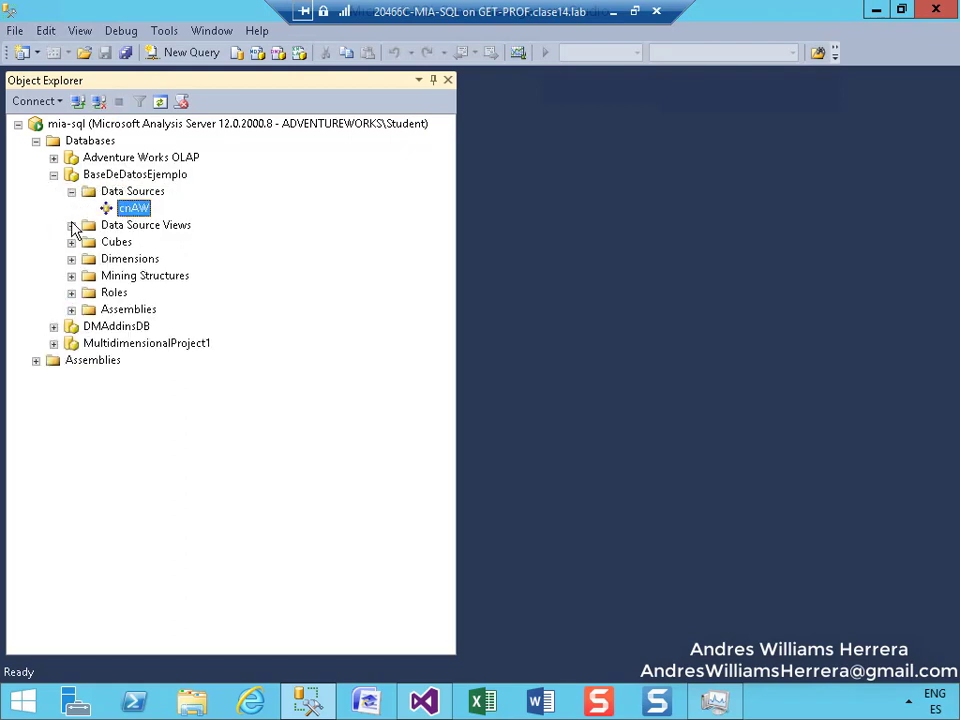
{"action": "left_click", "coordinate": [71, 225]}
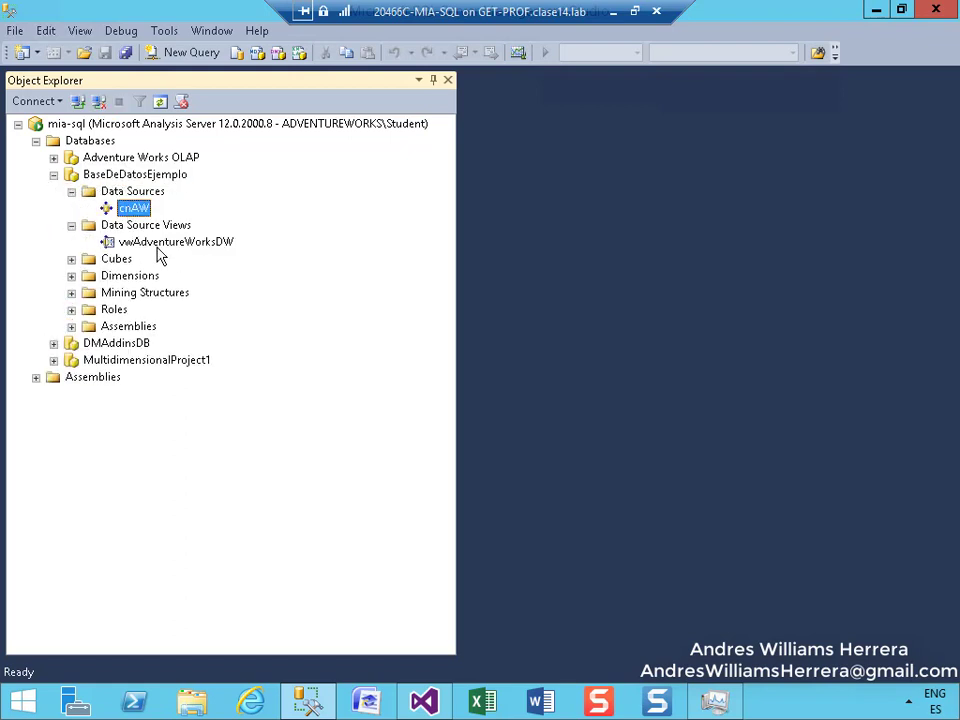
{"action": "left_click", "coordinate": [71, 259]}
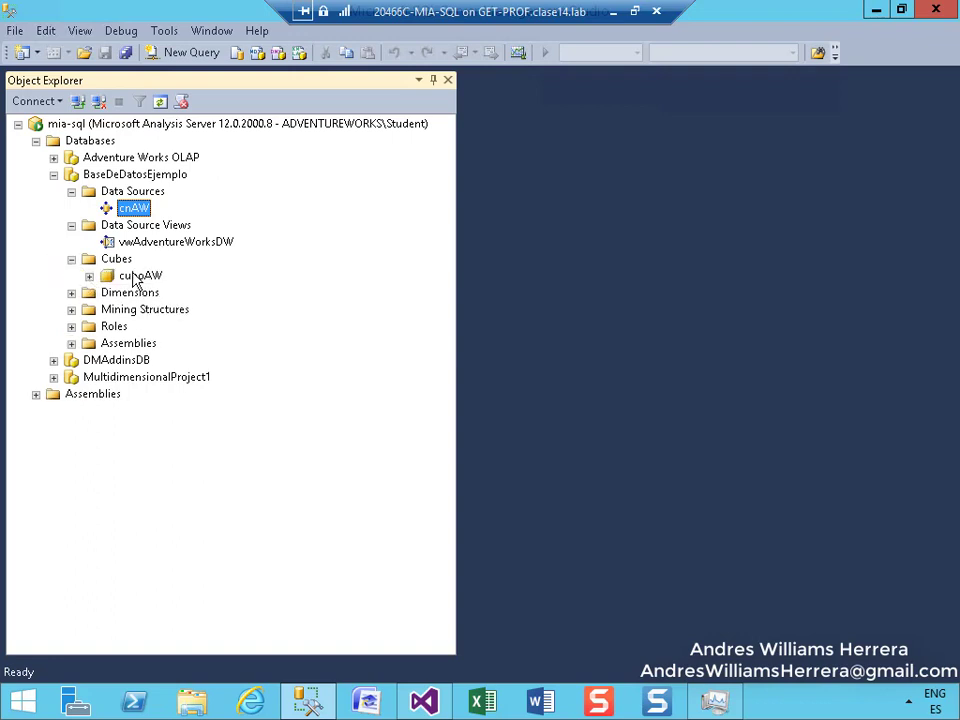
{"action": "left_click", "coordinate": [71, 293]}
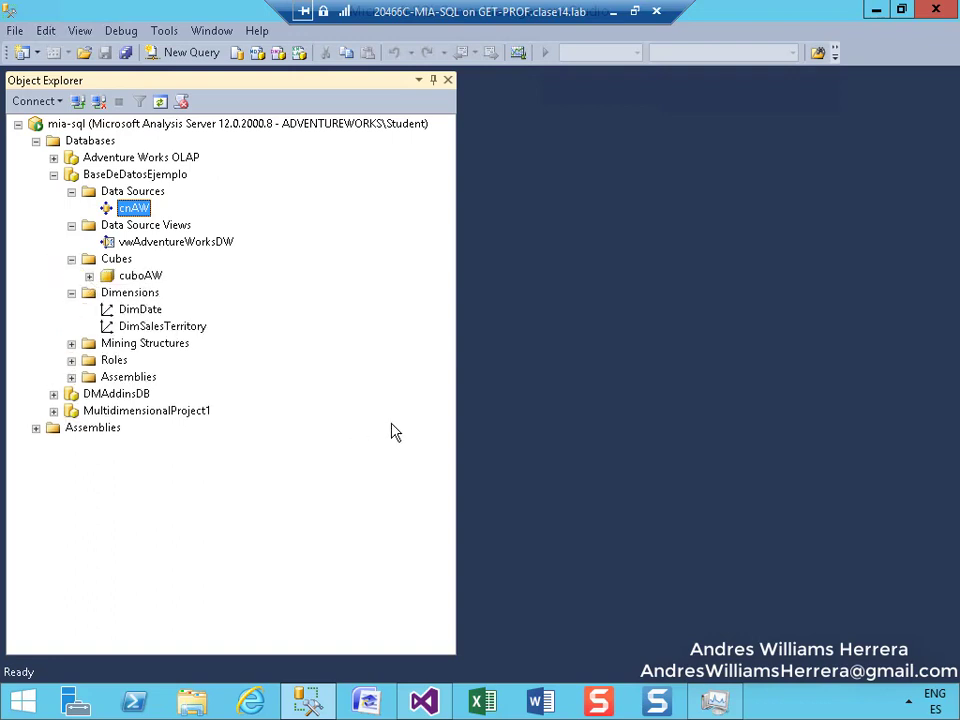
{"action": "key", "text": "ctrl+1"}
Step: Browse the cuboAW cube and narrow Object Explorer to give the cube browser more room
{"action": "left_click", "coordinate": [136, 276]}
{"action": "right_click", "coordinate": [136, 276]}
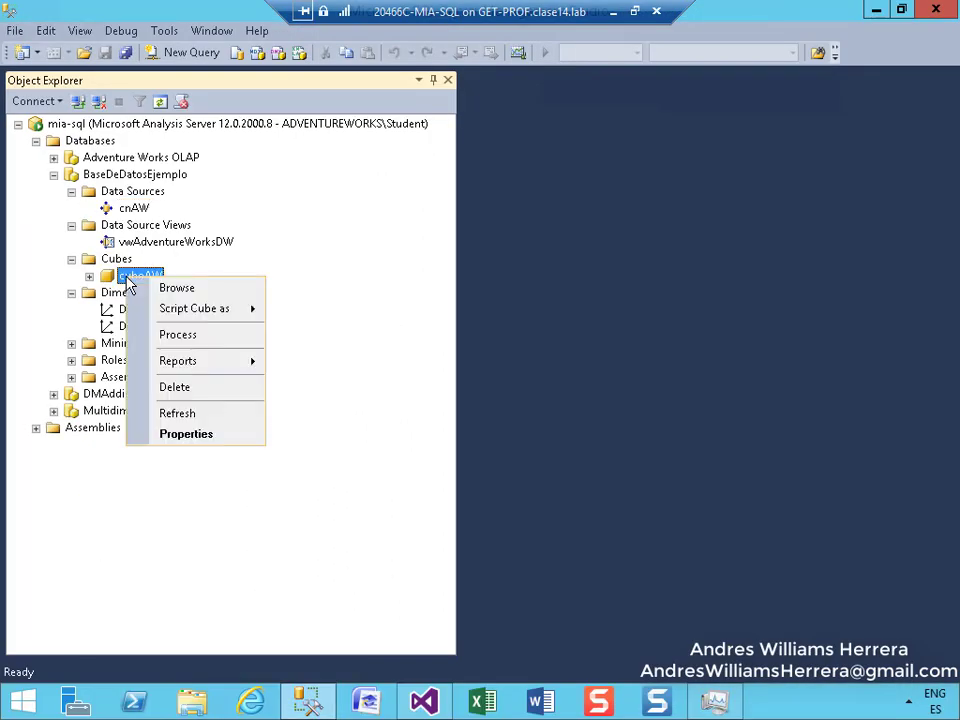
{"action": "left_click", "coordinate": [167, 289]}
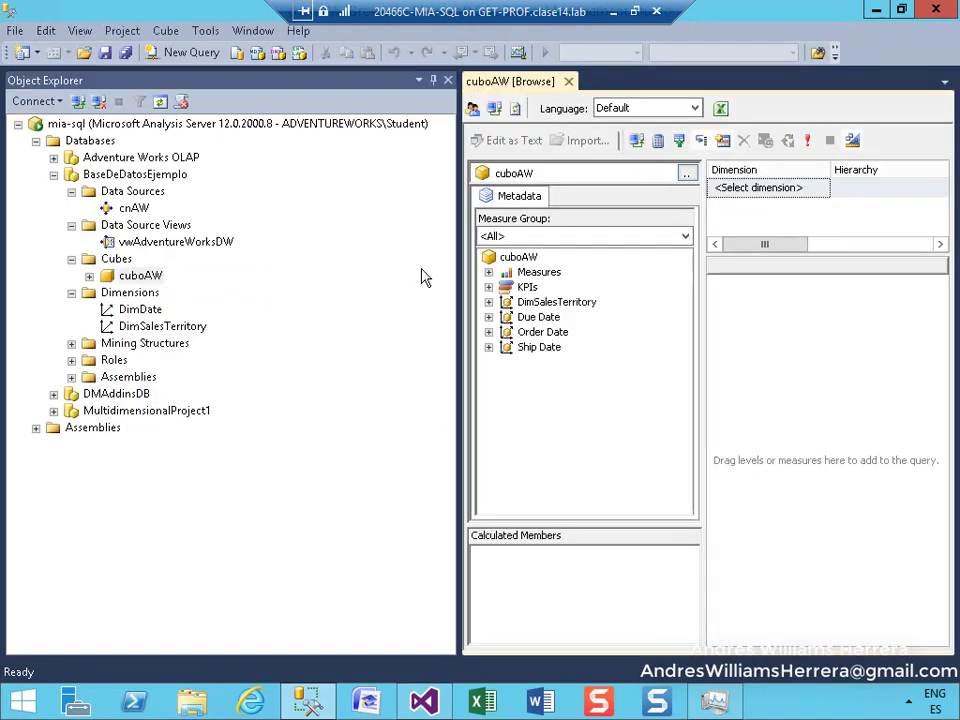
{"action": "left_click_drag", "start_coordinate": [460, 254], "coordinate": [253, 270]}
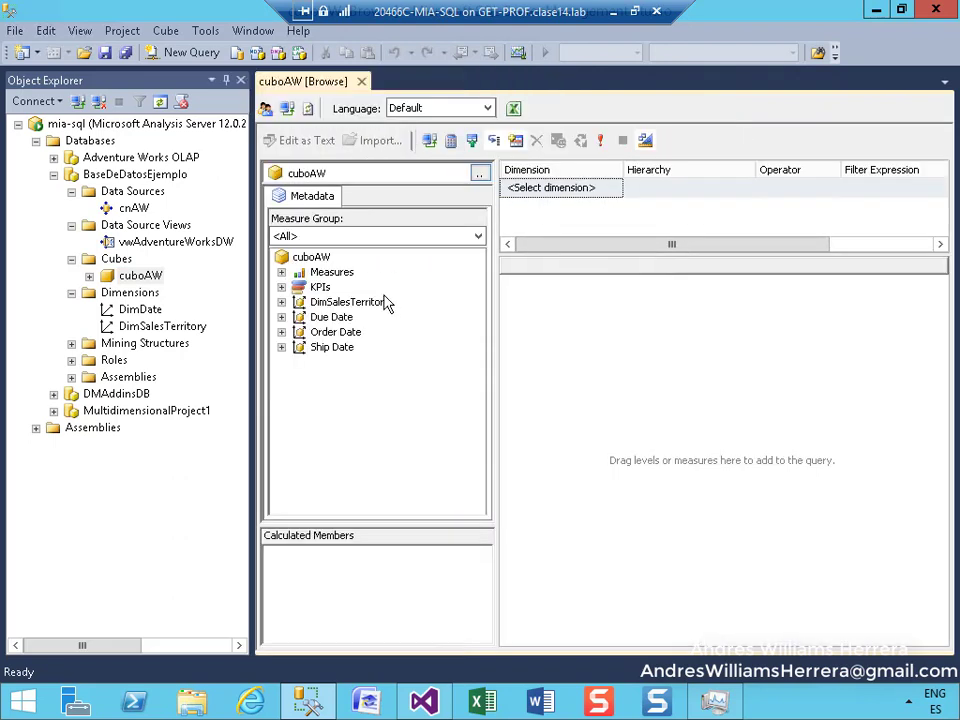
Step: Query Sales Amount from Fact Internal Sales by the Sales Territory Country attribute of DimSalesTerritory, and adjust the browser pane's width
{"action": "left_click", "coordinate": [281, 272]}
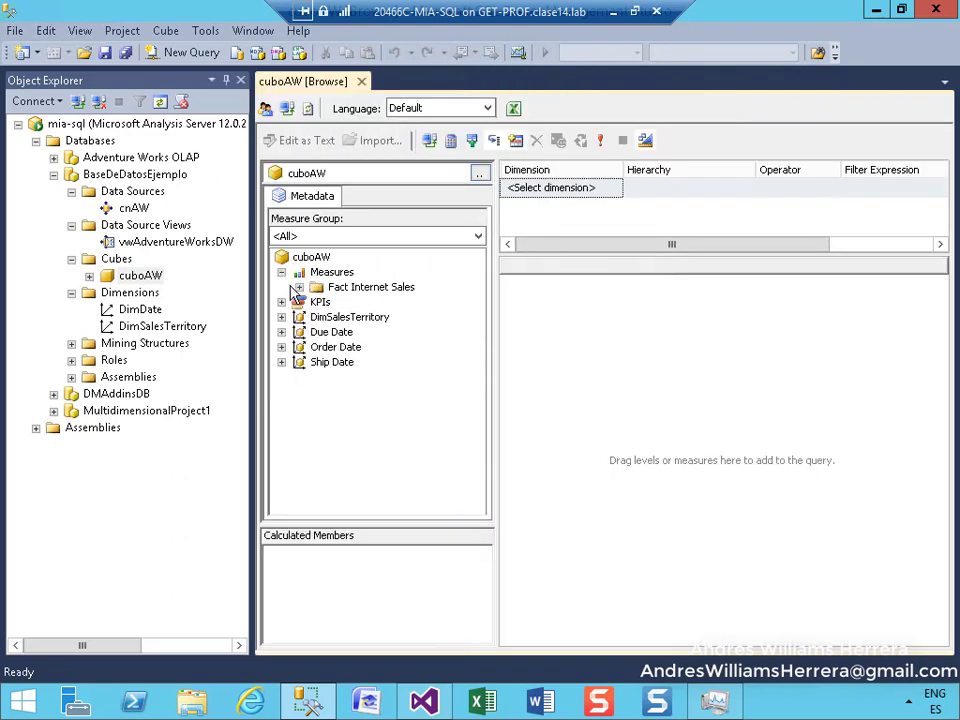
{"action": "left_click", "coordinate": [298, 287]}
{"action": "left_click_drag", "start_coordinate": [357, 312], "coordinate": [613, 313]}
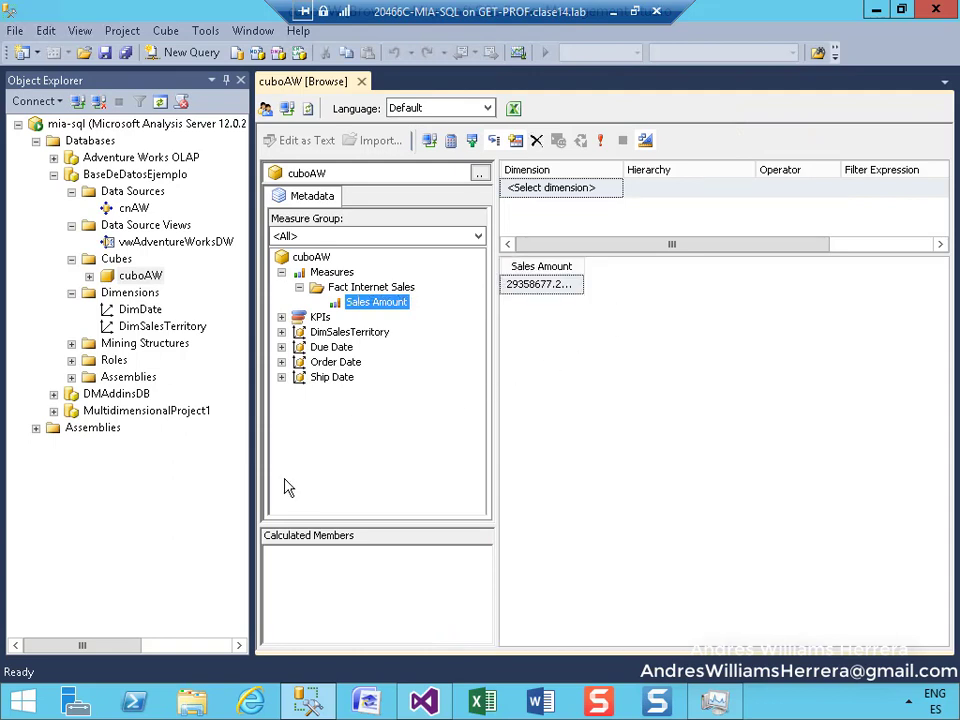
{"action": "left_click", "coordinate": [281, 331]}
{"action": "left_click_drag", "start_coordinate": [365, 347], "coordinate": [527, 306]}
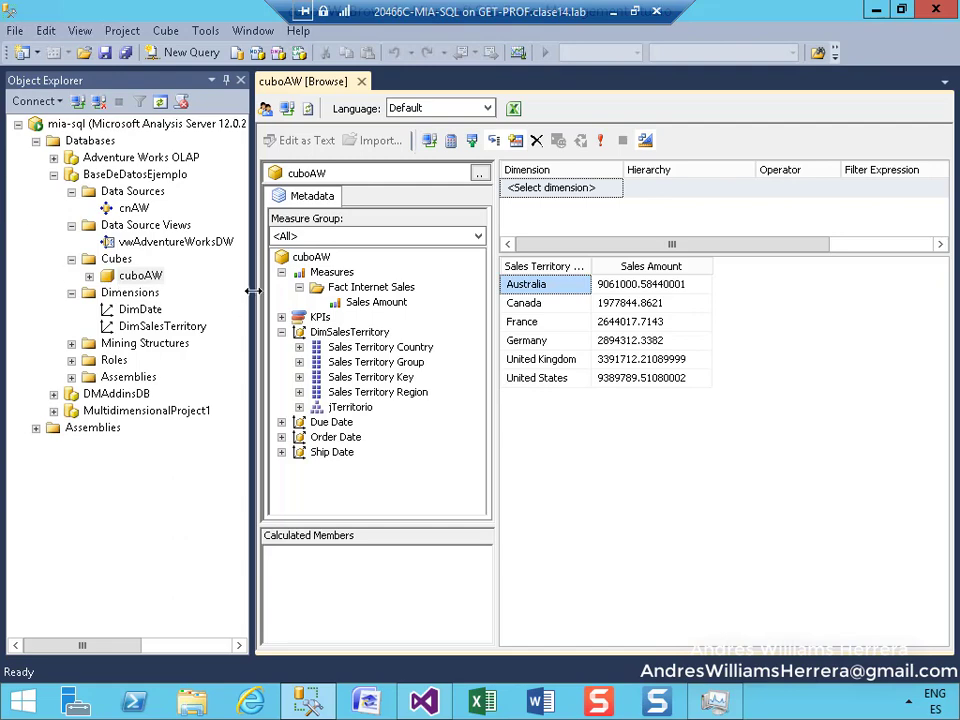
{"action": "left_click_drag", "start_coordinate": [254, 290], "coordinate": [268, 290]}
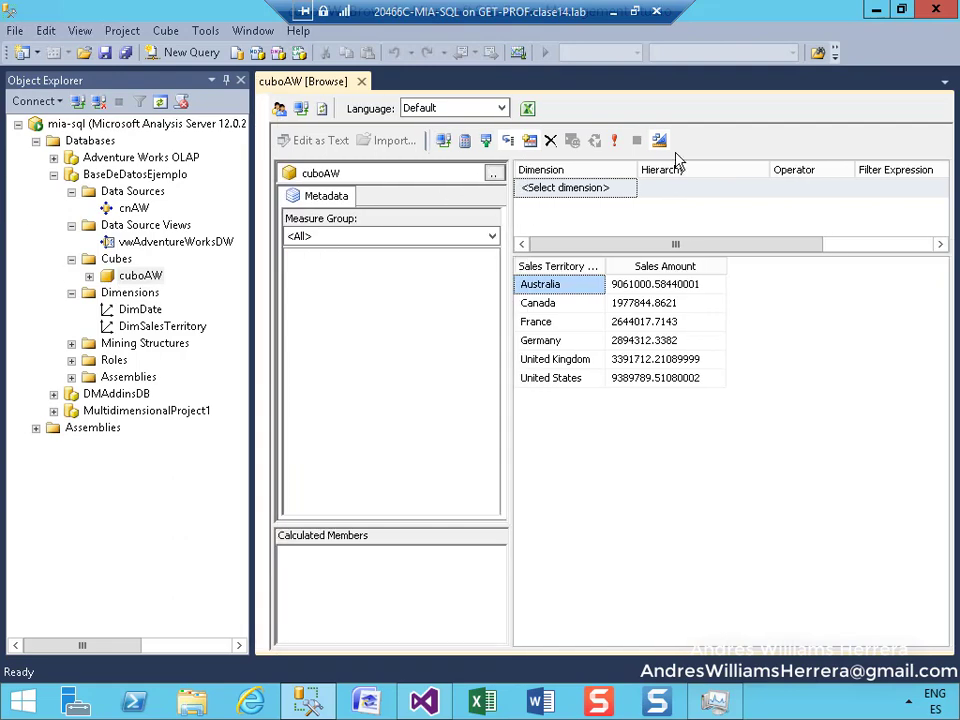
Step: Close SQL Server Management Studio and minimize the virtual machine window
{"action": "left_click", "coordinate": [938, 12]}
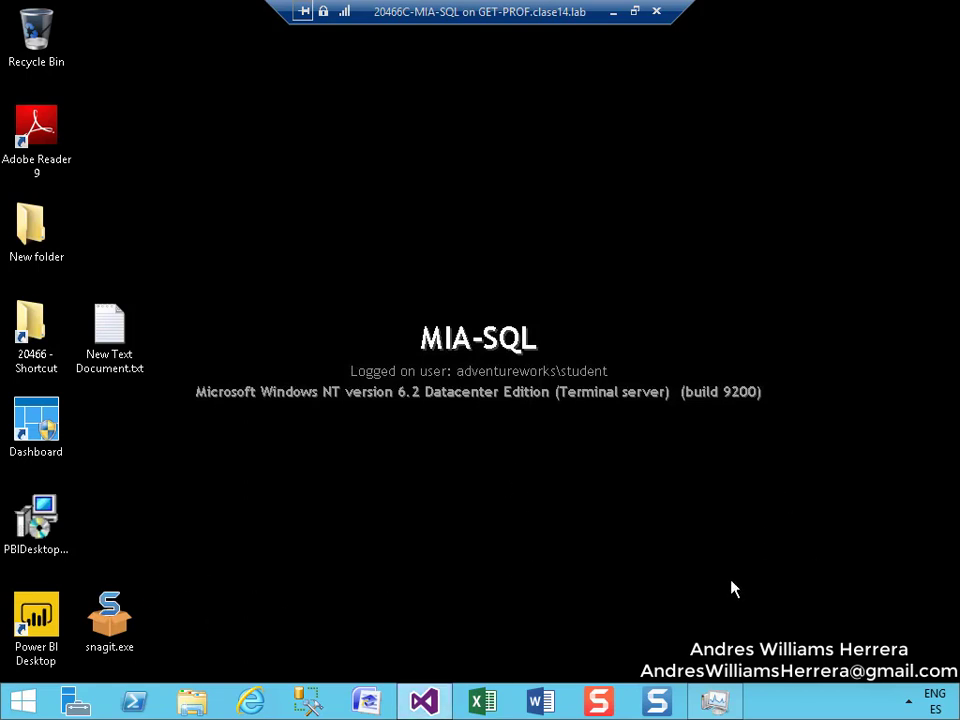
{"action": "left_click", "coordinate": [614, 14]}
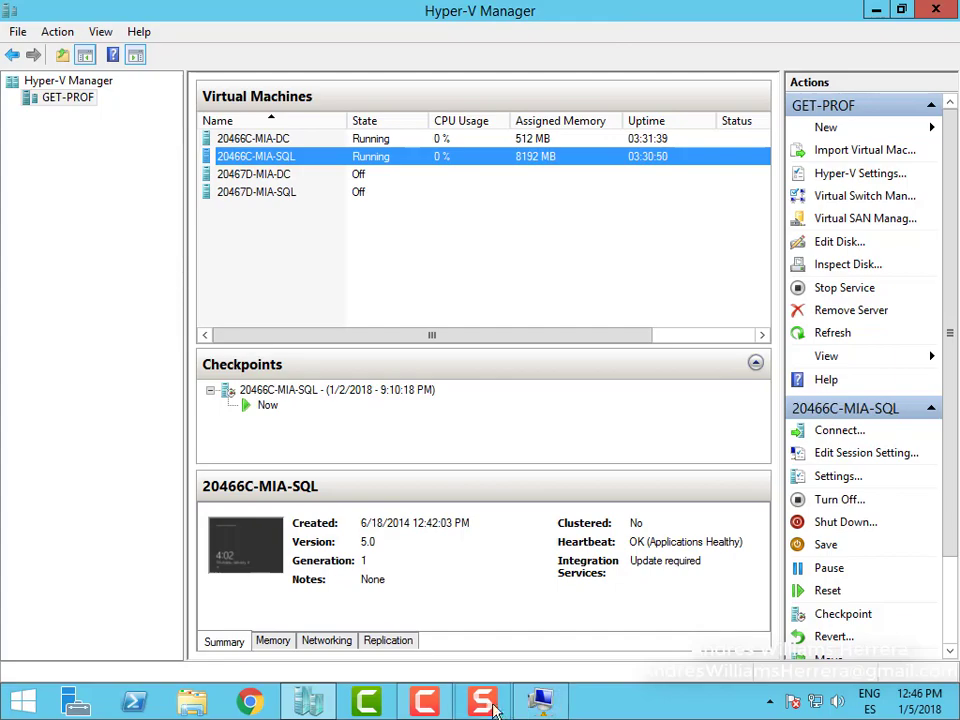